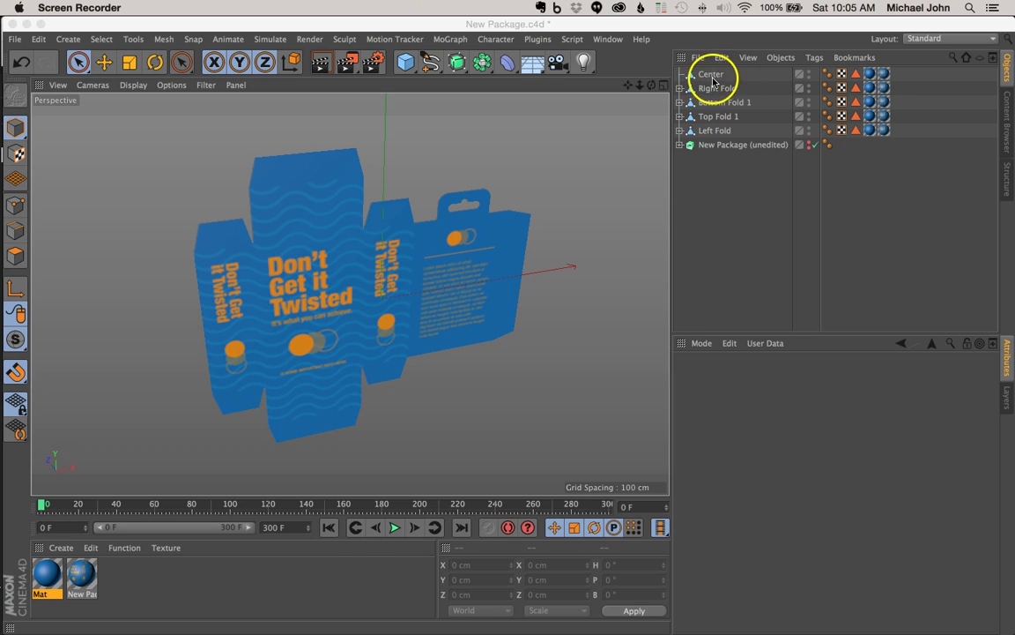
Step: Group the Center, Right Fold, Bottom Fold 1, Top Fold 1 and Left Fold objects under a null
left_click(711, 76)
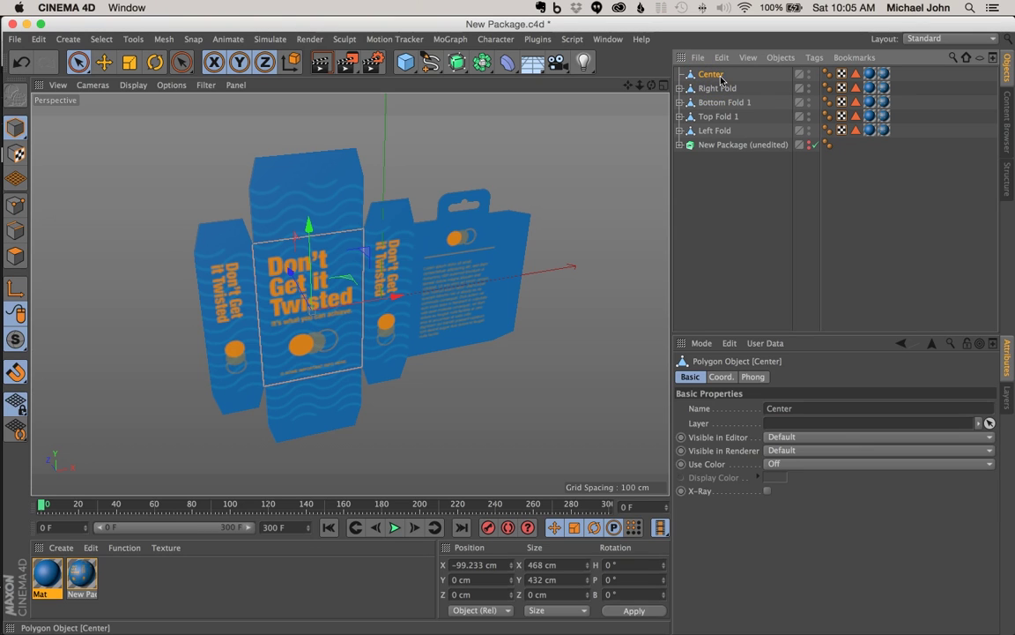
left_click(721, 133, "shift")
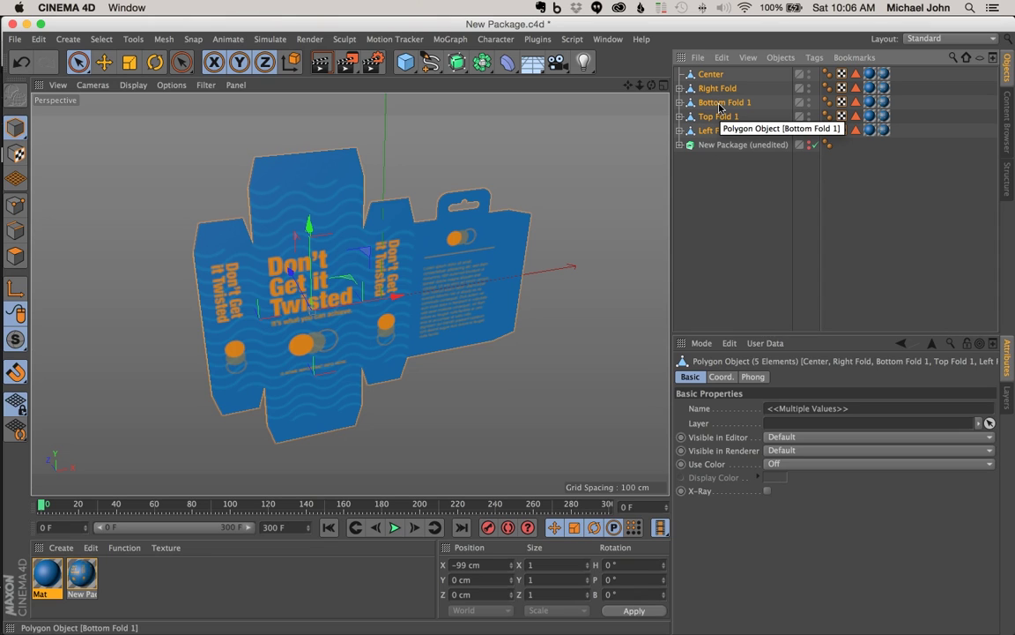
key("alt+g")
Step: Rename the new null object as Master Control
left_click(714, 77)
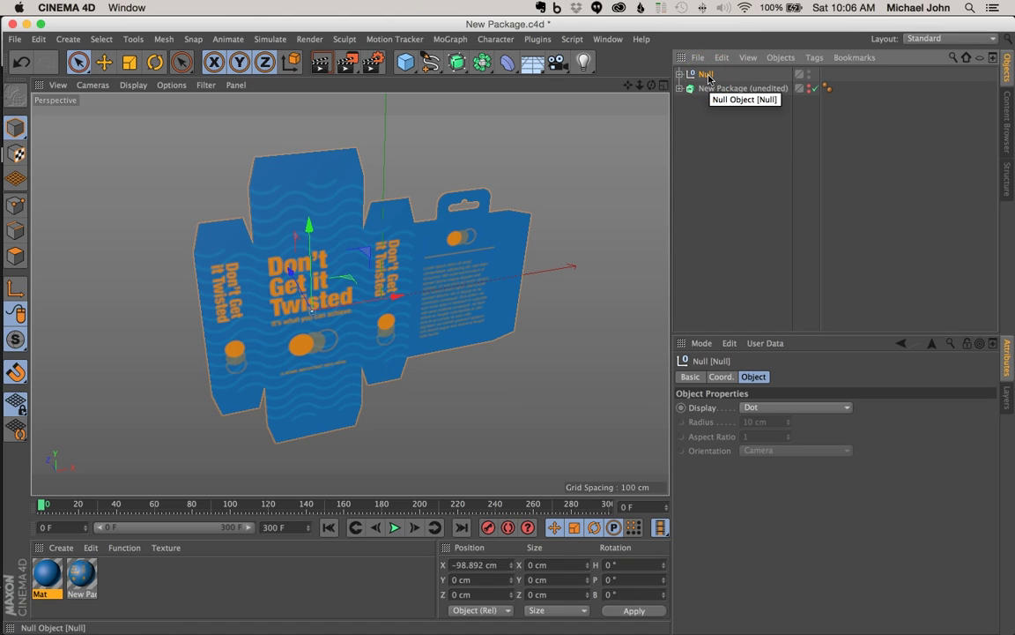
double_click(715, 78)
type("Mat")
type("te")
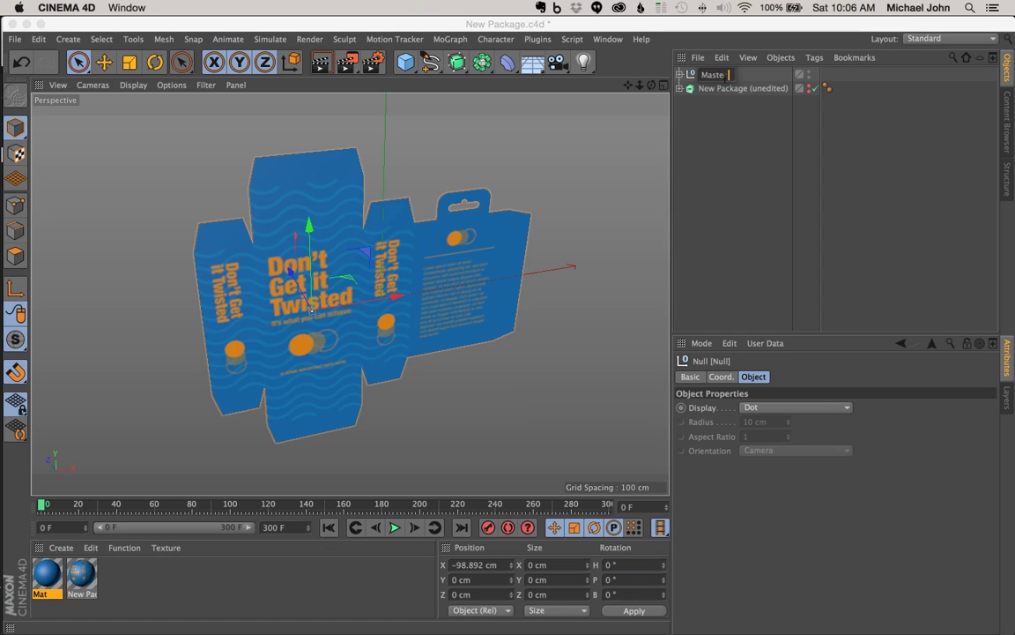
type("r Control")
key("Return")
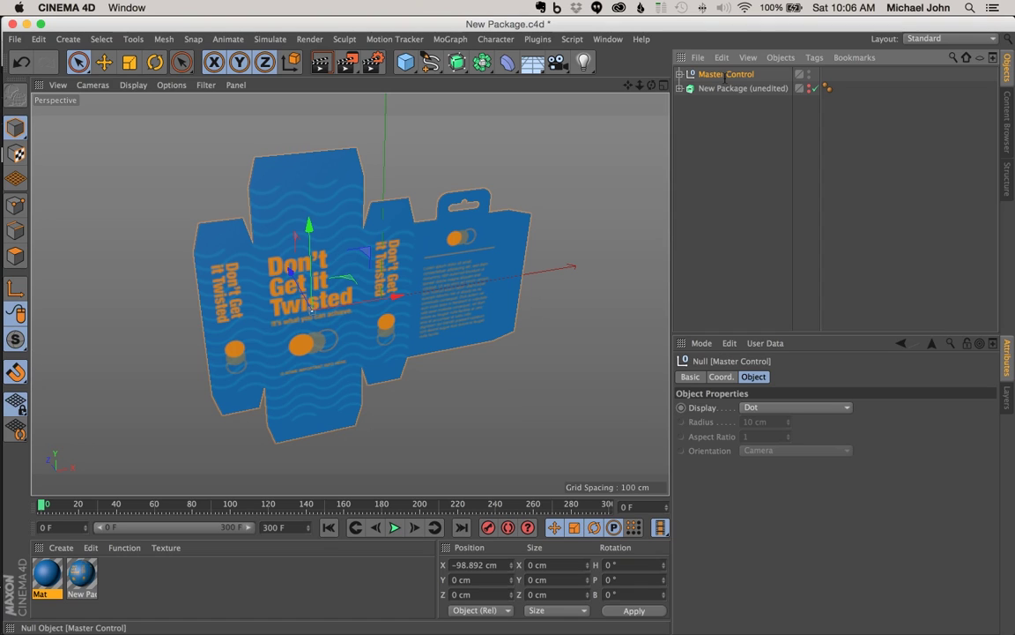
Step: Open the user data manager for the Master Control null and delete the default Data entry
left_click(731, 81)
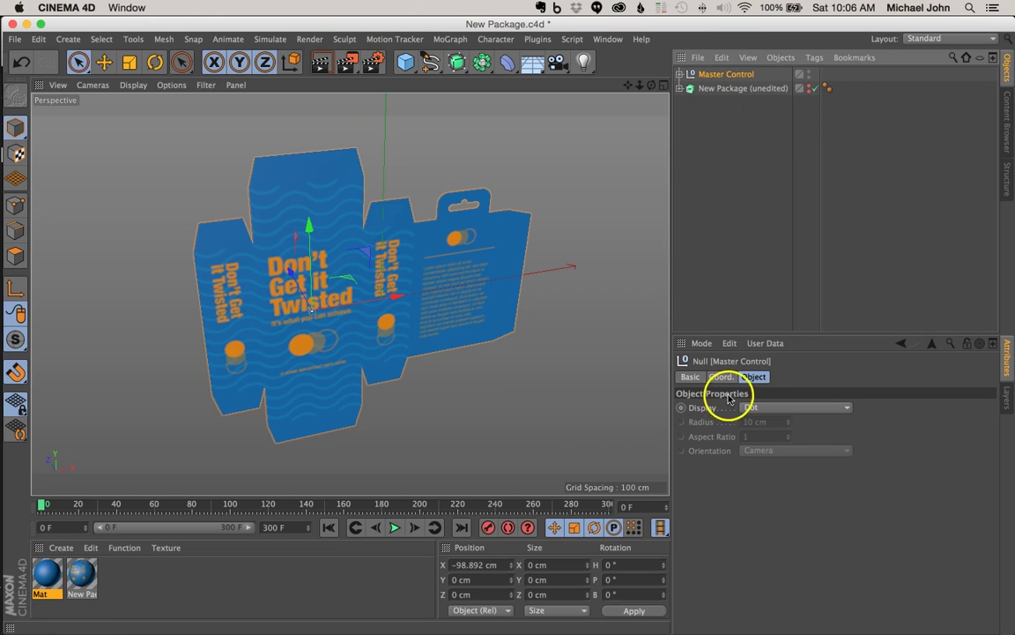
left_click(760, 344)
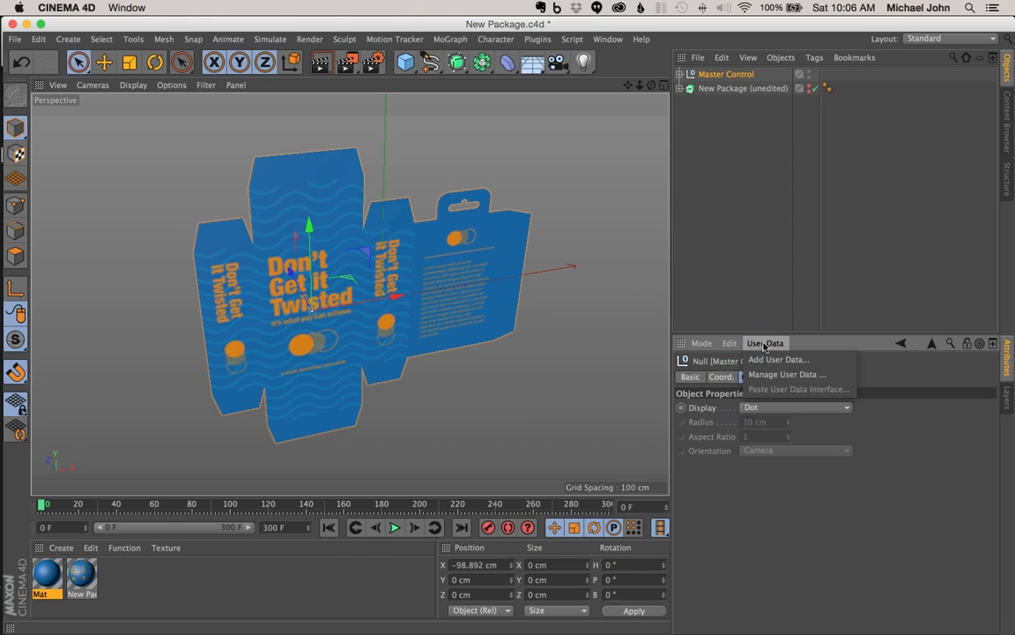
left_click(765, 361)
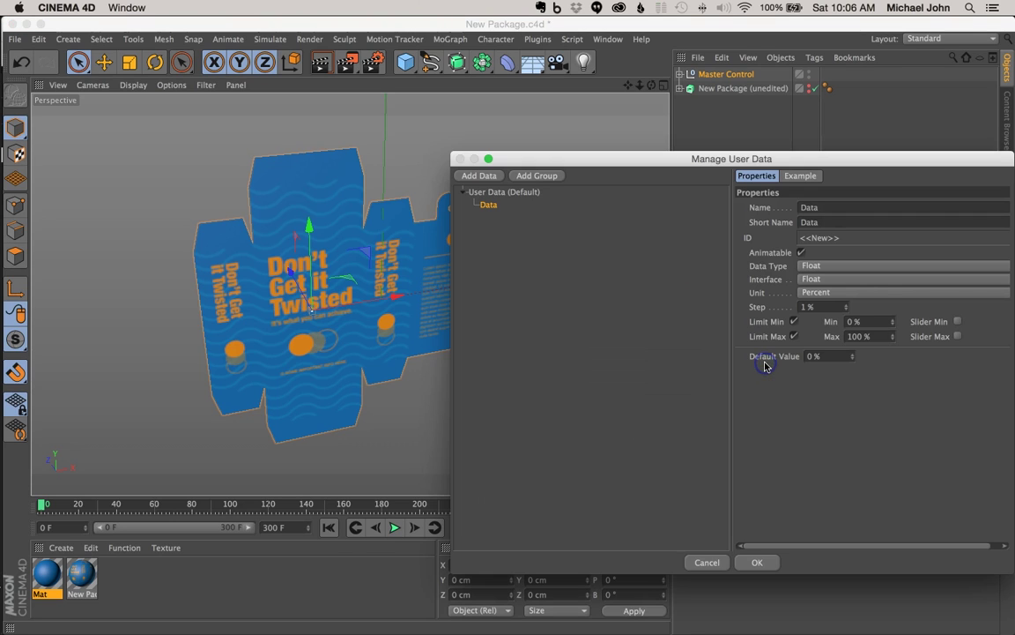
left_click(500, 215)
left_click(490, 206)
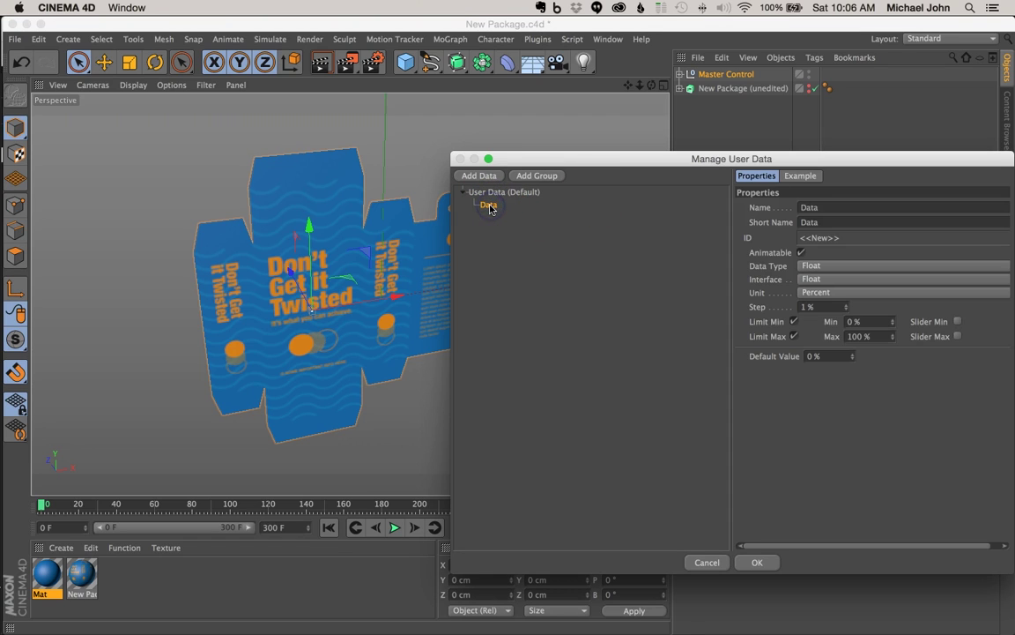
key("Delete")
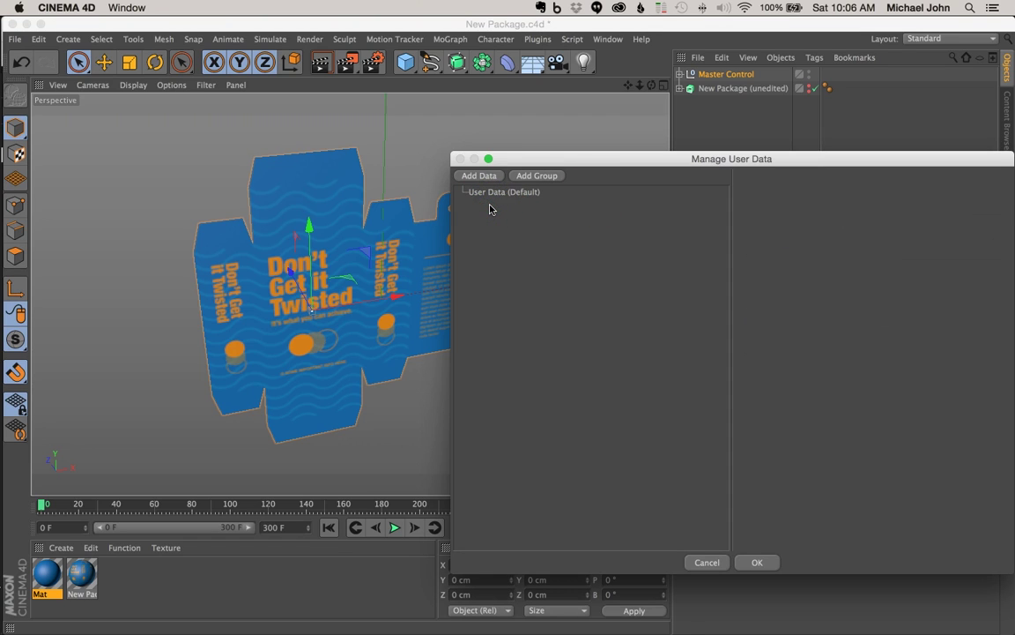
Step: Add a user data group and name it Master Control
left_click(538, 177)
left_click(755, 189)
type("Mas")
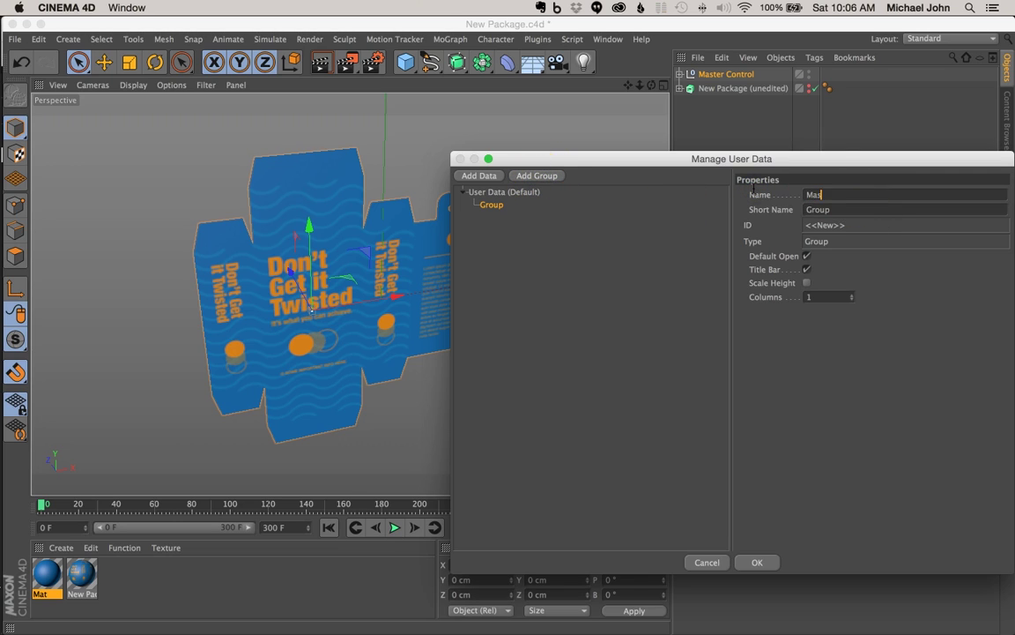
type("ter Control")
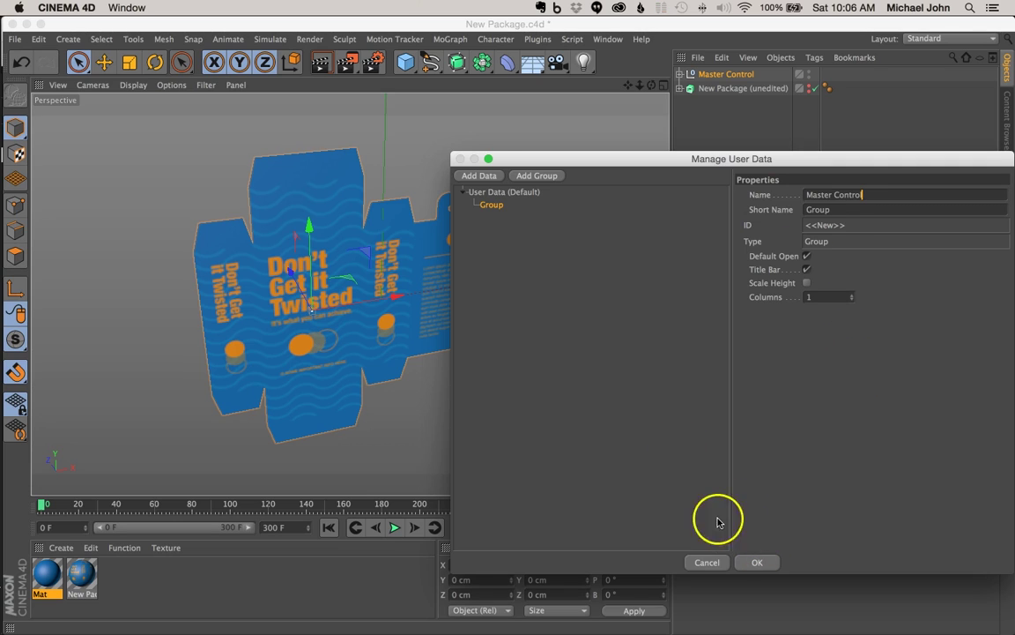
key("Tab")
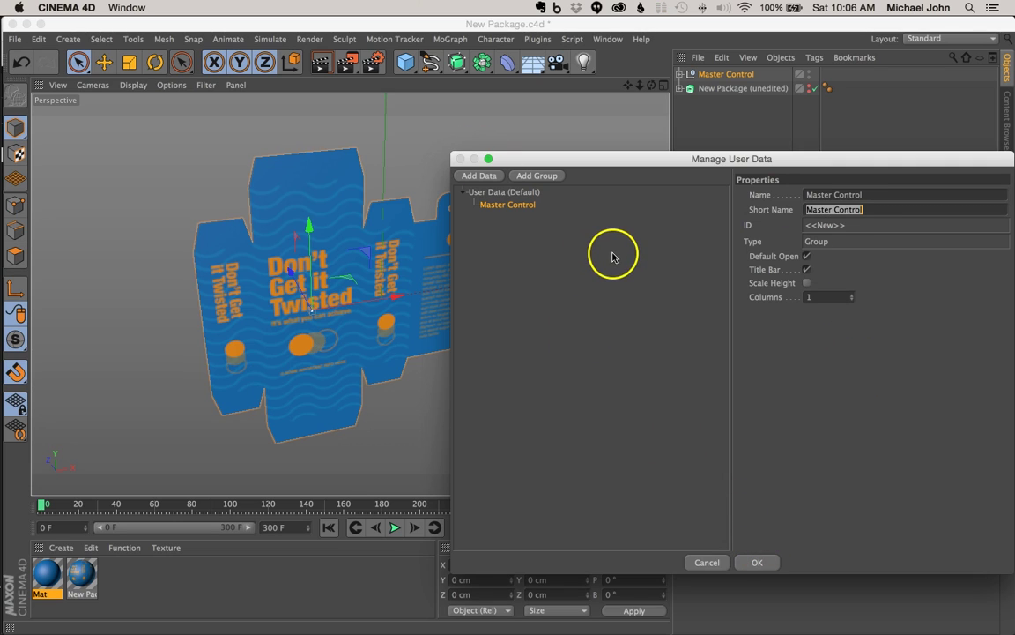
Step: Move the Master Control group out of User Data (Default) to the top level, accept it, and display its properties
left_click(504, 206)
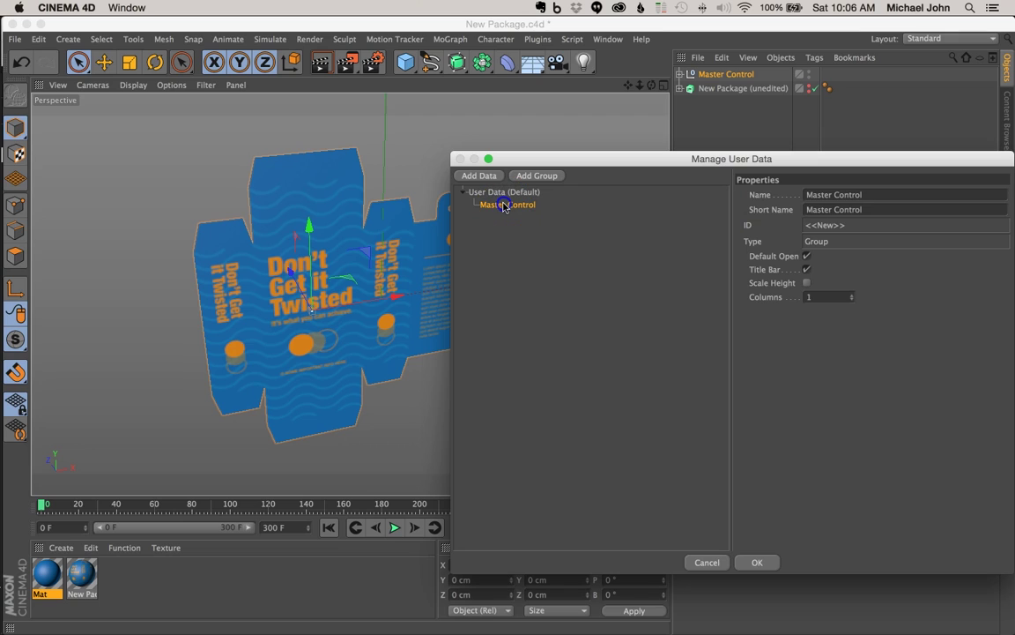
left_click_drag(504, 206, 468, 219)
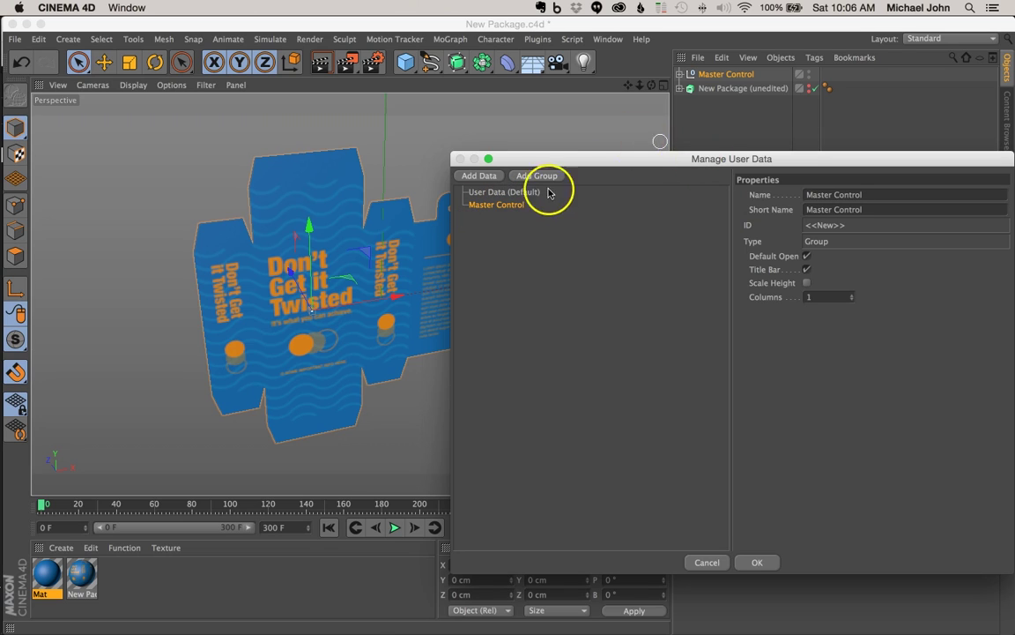
left_click(760, 563)
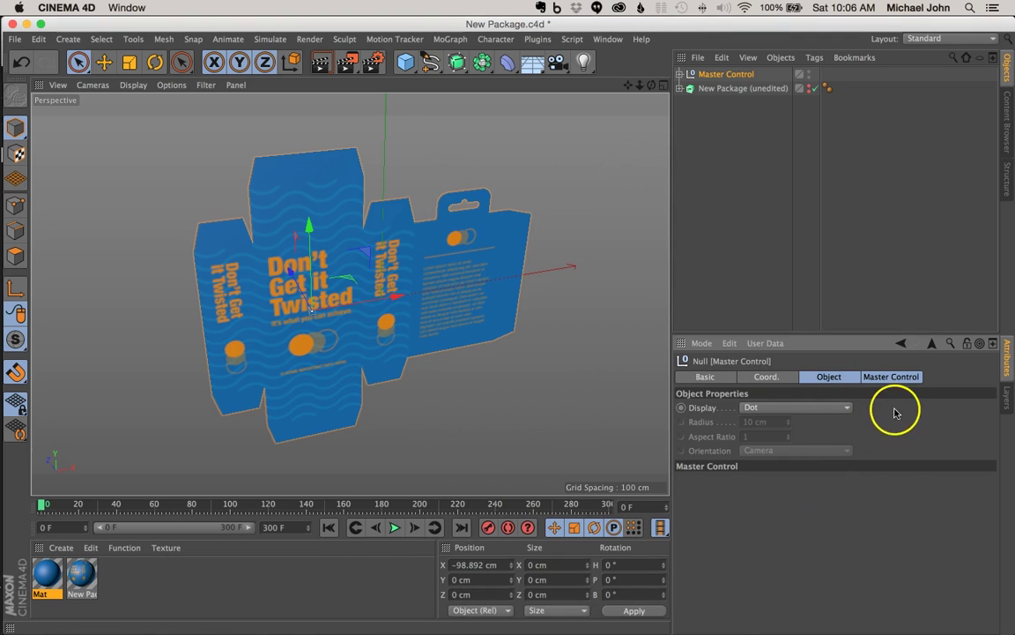
left_click(899, 376)
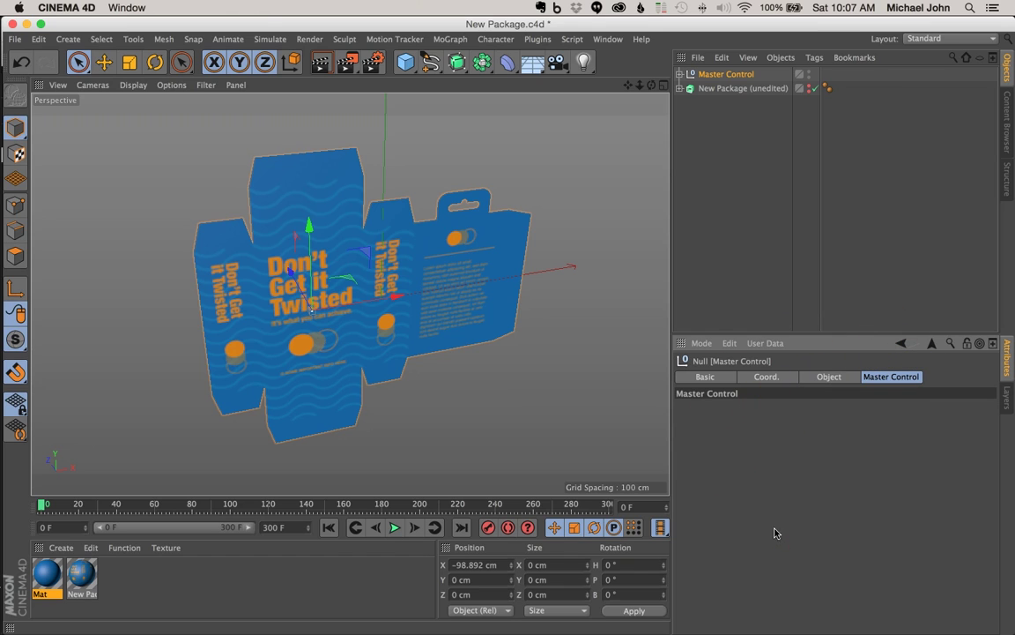
Step: Expand the Master Control null and its fold objects down to their nested sub-folds
left_click(680, 75)
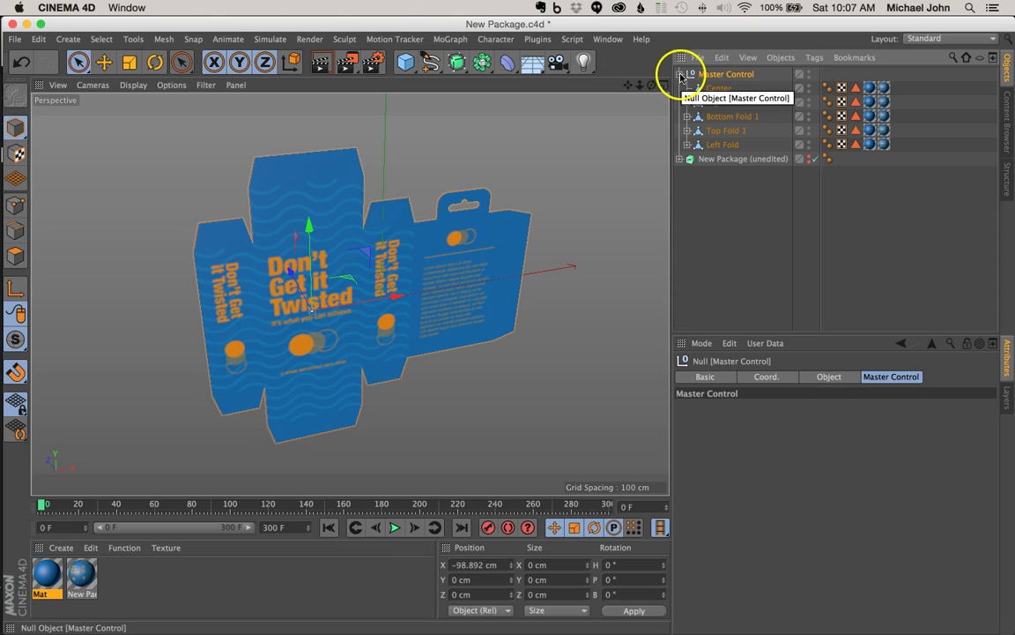
left_click(688, 103)
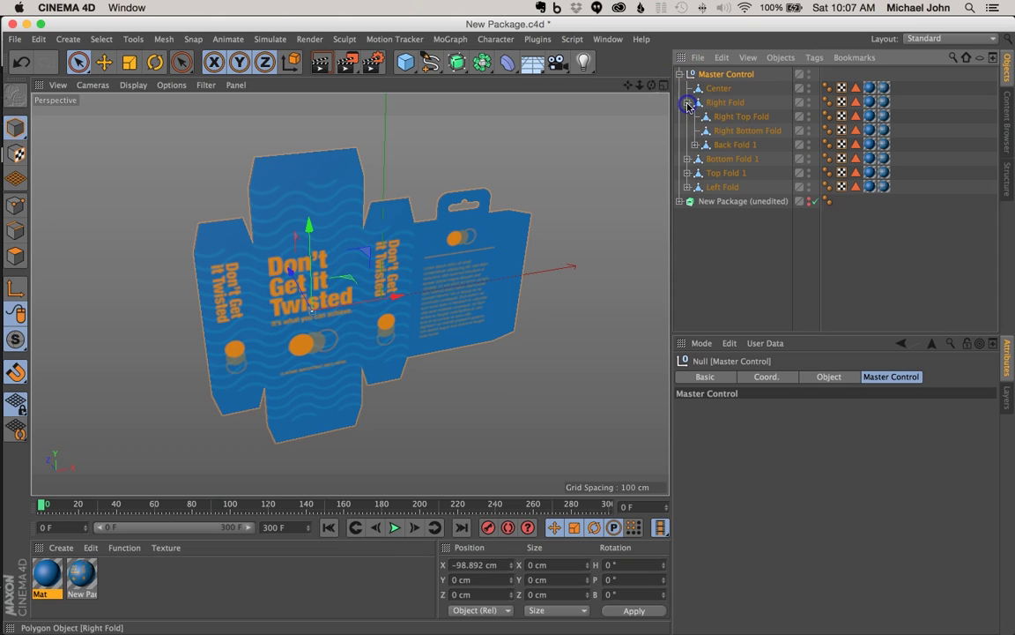
left_click(687, 159)
left_click(695, 144)
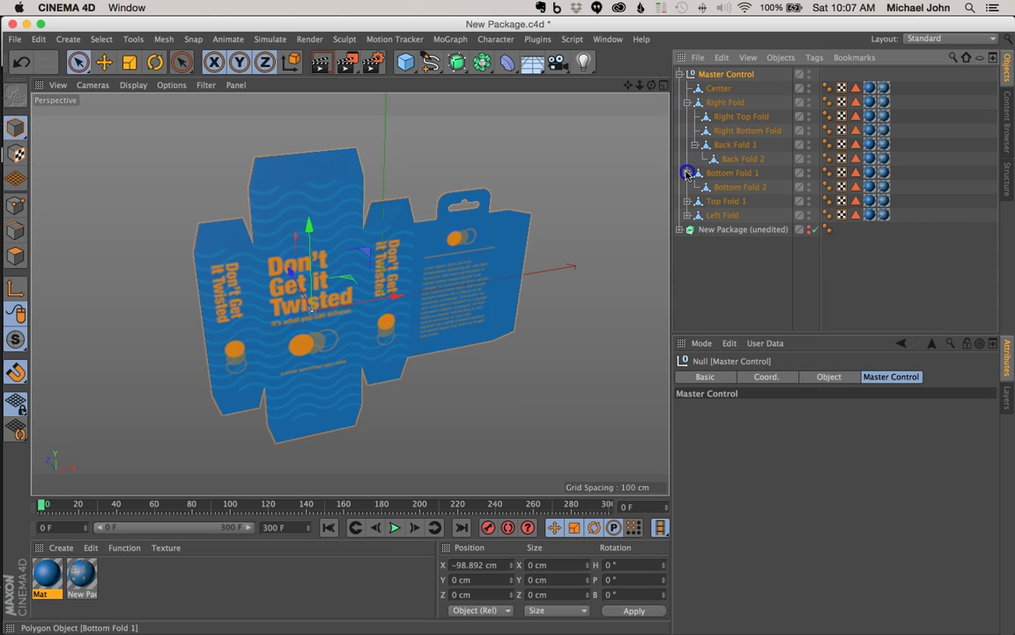
left_click(687, 201)
left_click(688, 229)
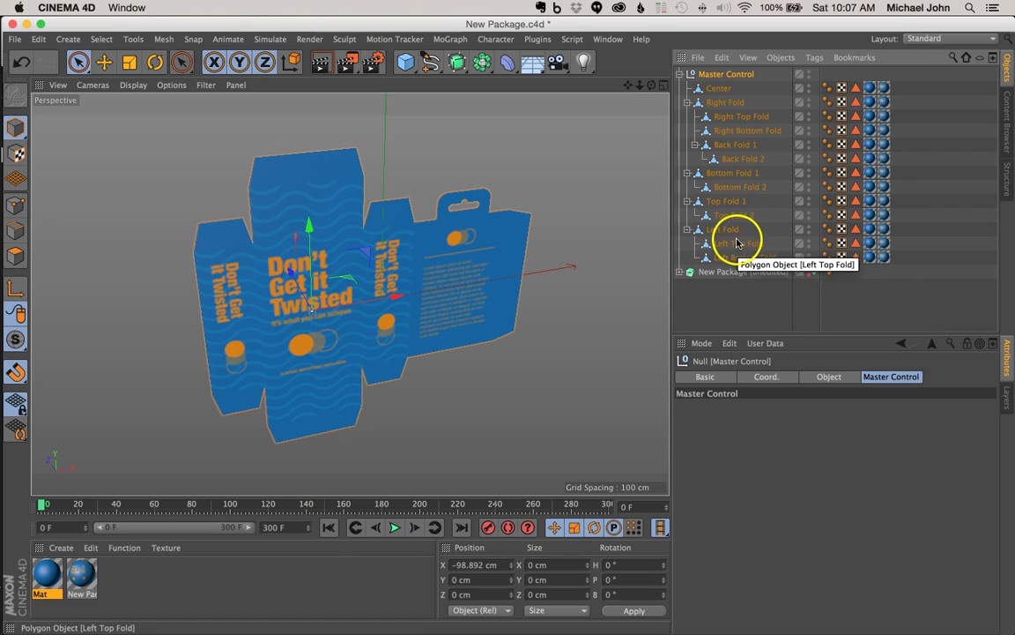
Step: Reopen the user data manager for the null and add a data entry inside the Master Control group
left_click(899, 378)
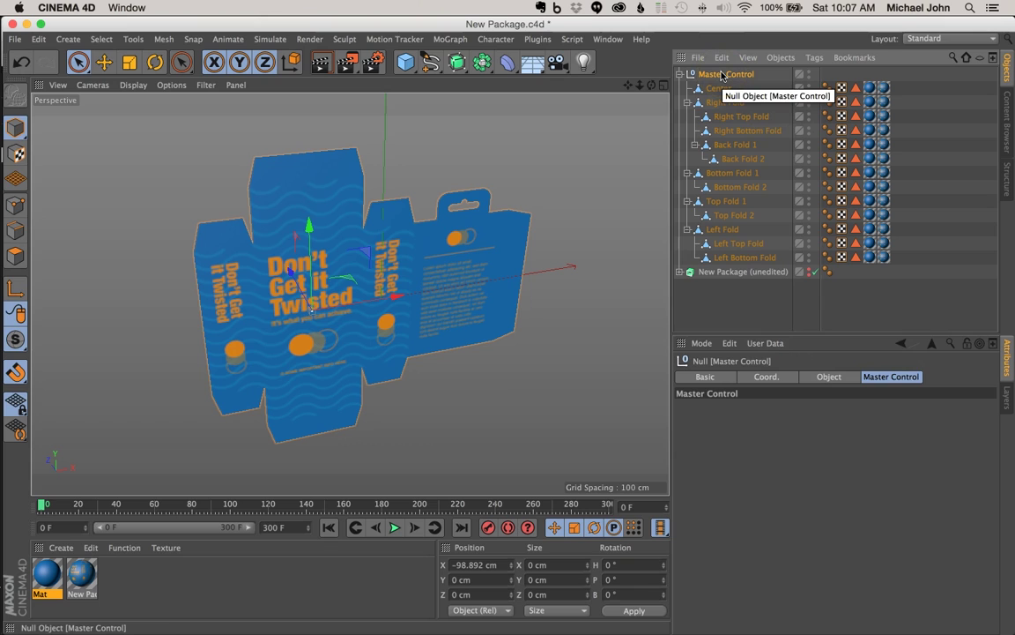
left_click(889, 379)
left_click(767, 344)
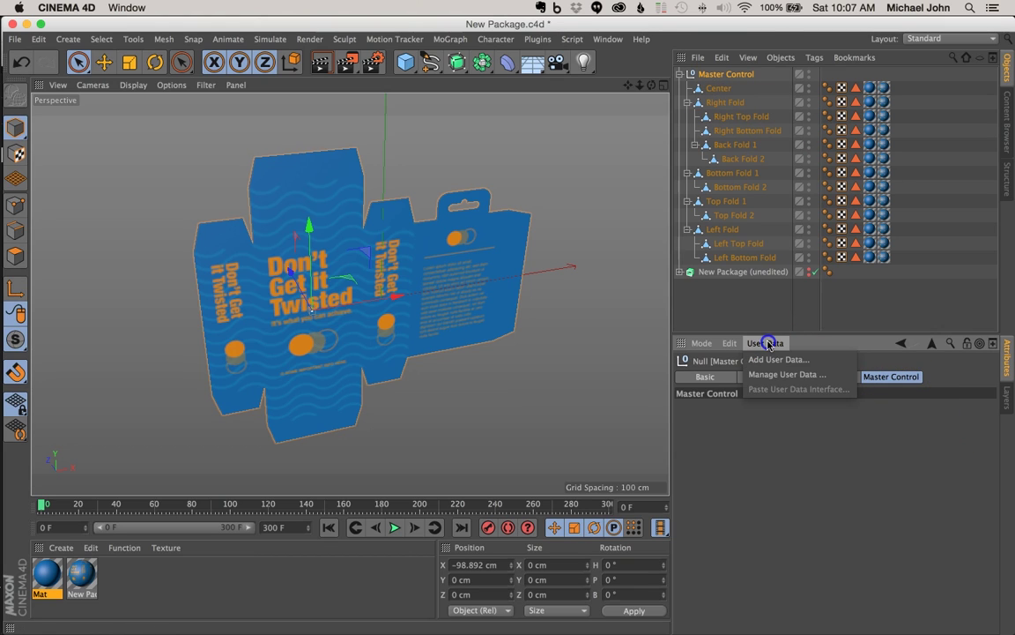
left_click(772, 377)
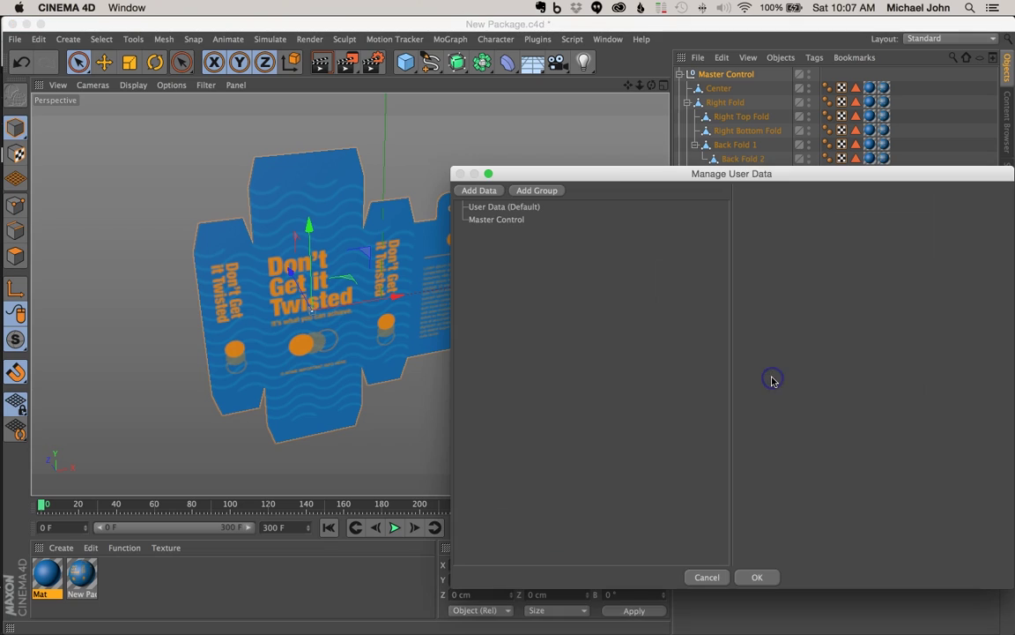
left_click(493, 220)
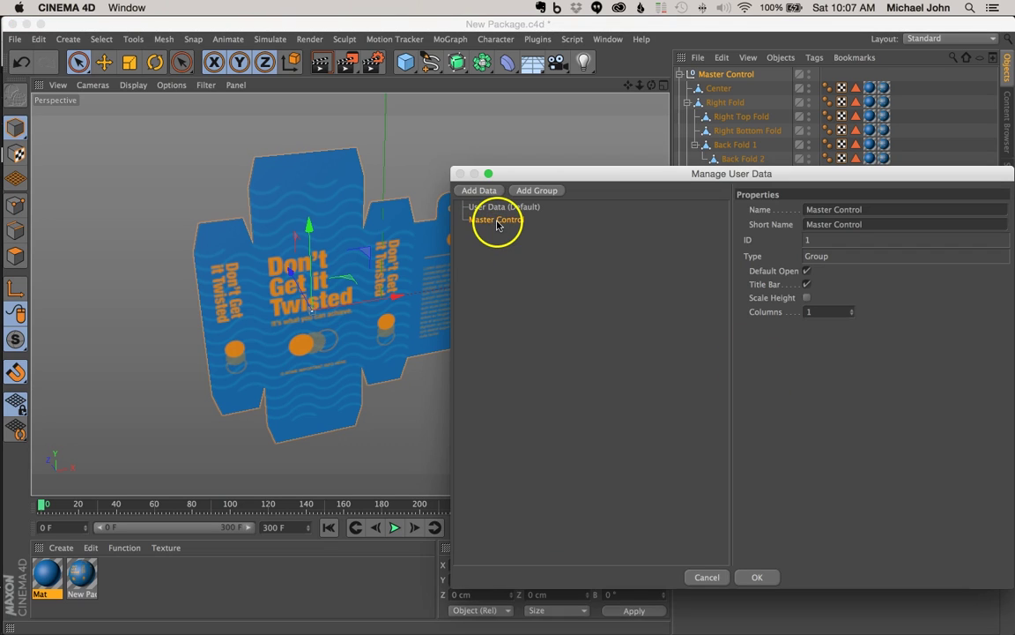
left_click(481, 191)
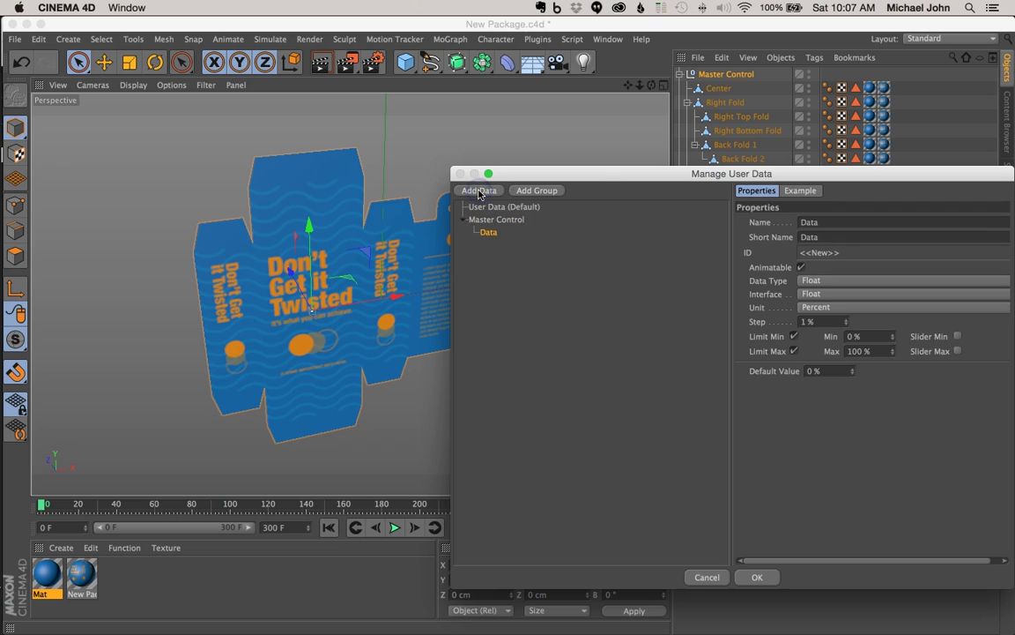
left_click_drag(680, 173, 261, 136)
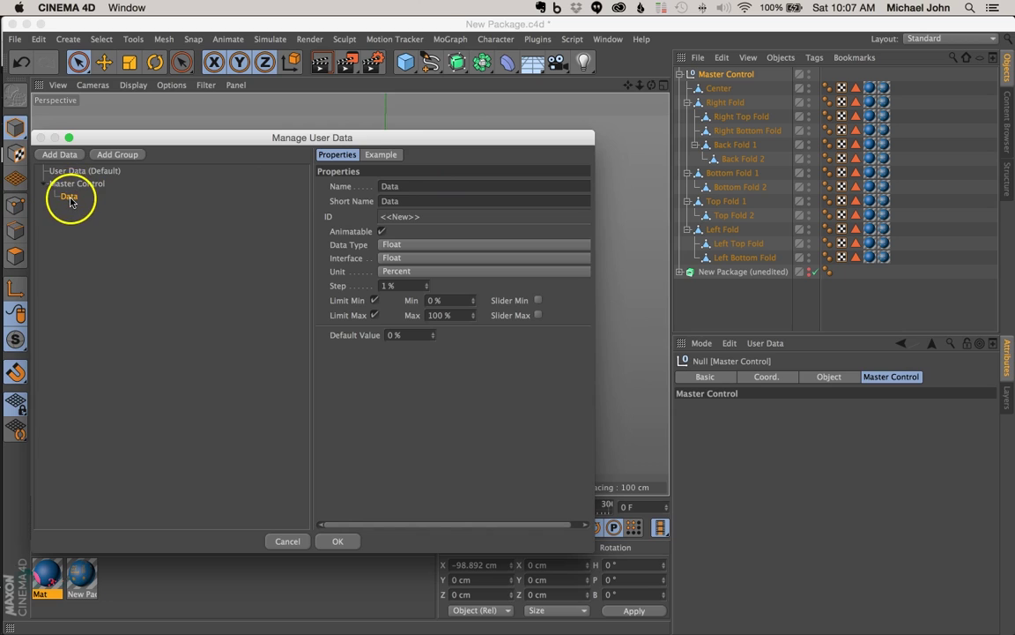
Step: Name the new data entry Left Fold and set its minimum to -100%
double_click(414, 182)
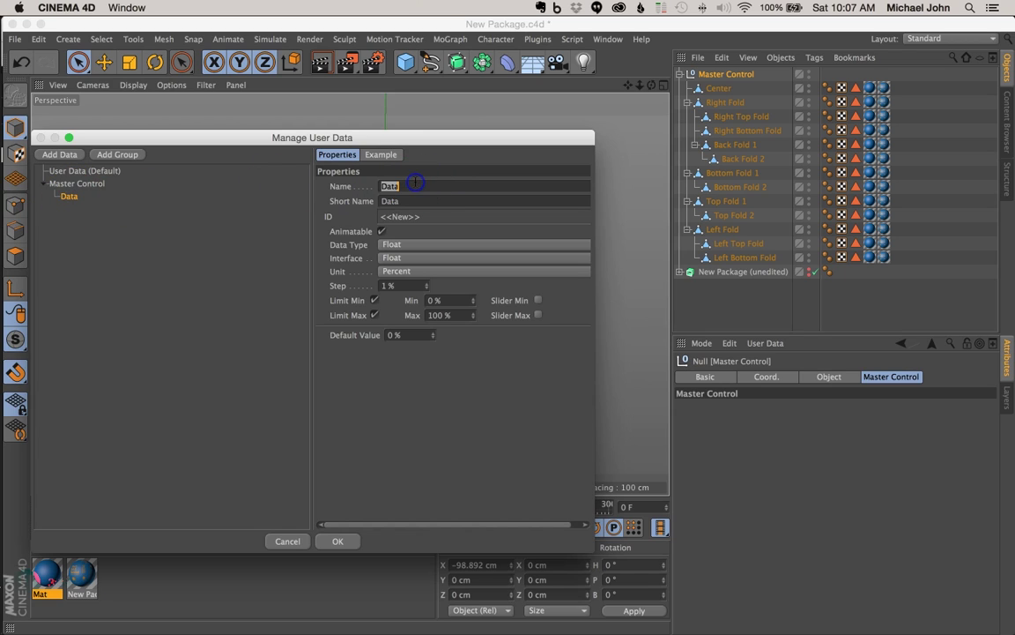
type("Left Fold")
key("Tab")
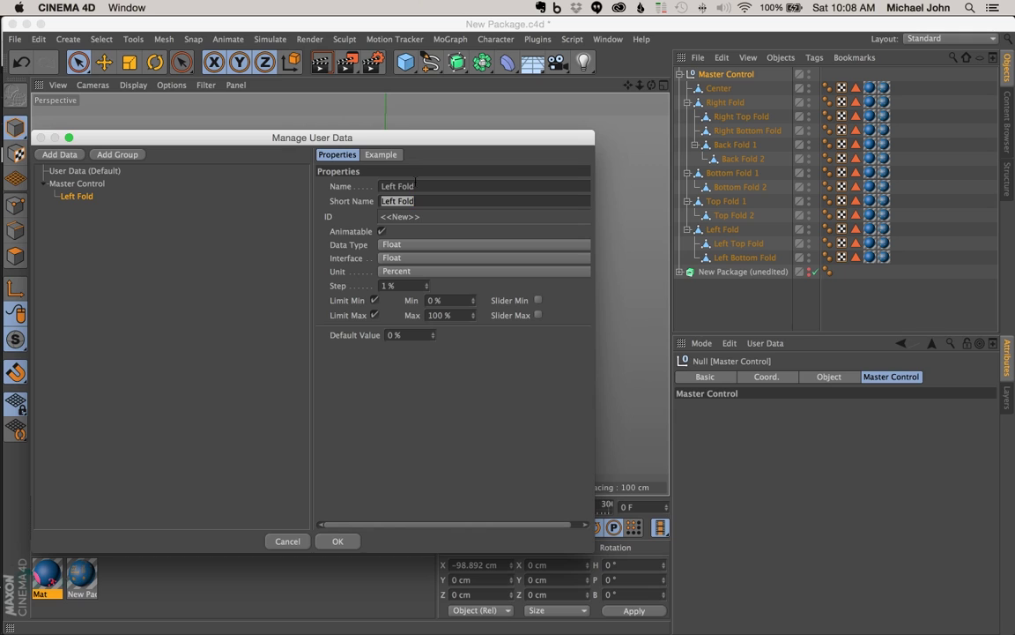
left_click(436, 301)
left_click_drag(435, 300, 411, 300)
type("-100")
key("Return")
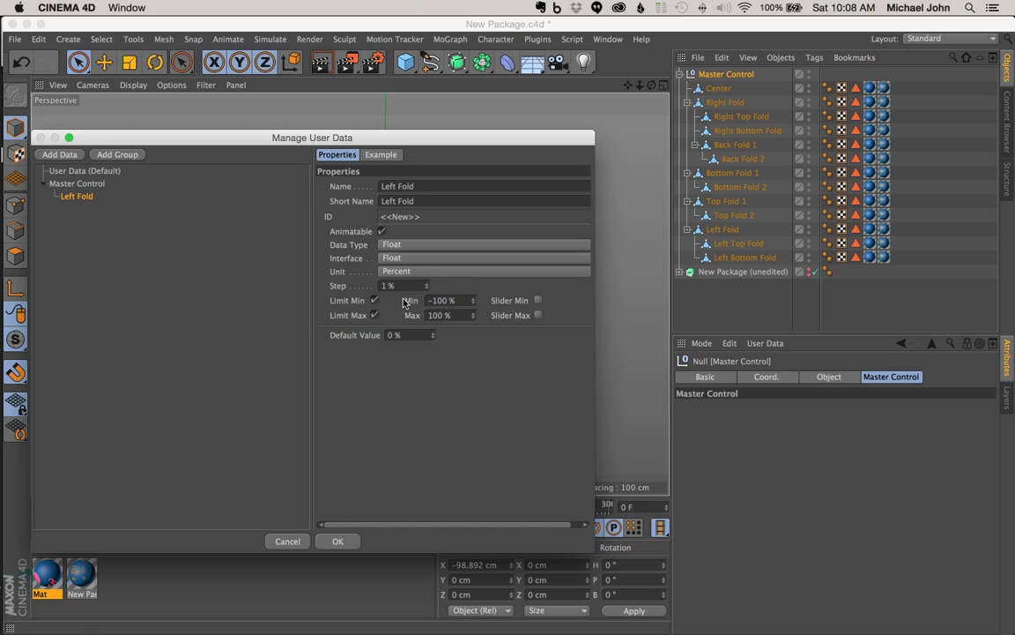
Step: Add a second data entry to the Master Control group, named Left Top Fold, with a minimum of -100%
left_click(60, 156)
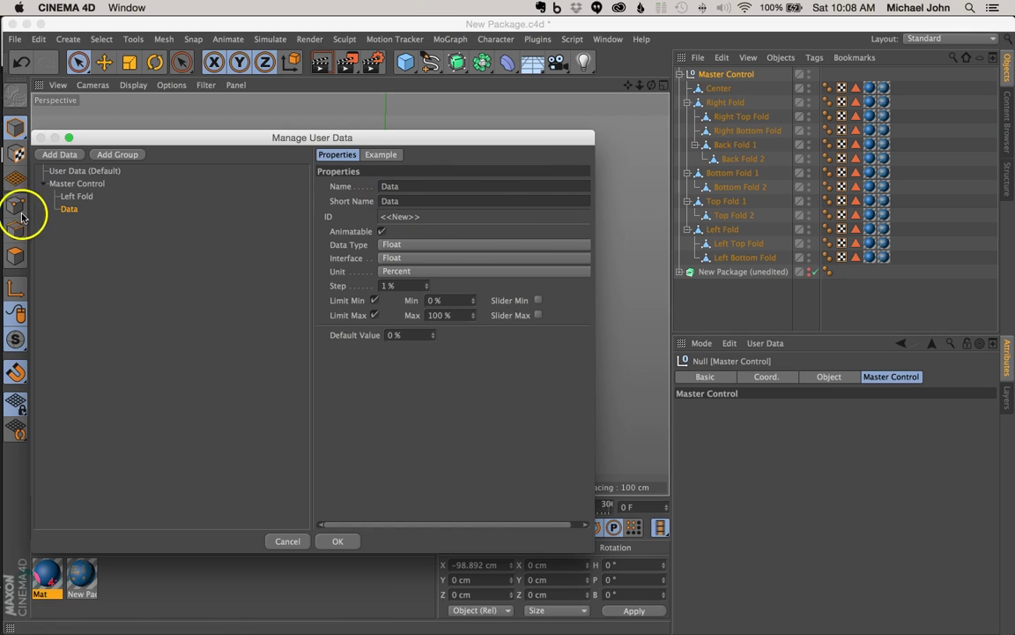
left_click(407, 188)
double_click(406, 188)
type("Left Top Fo")
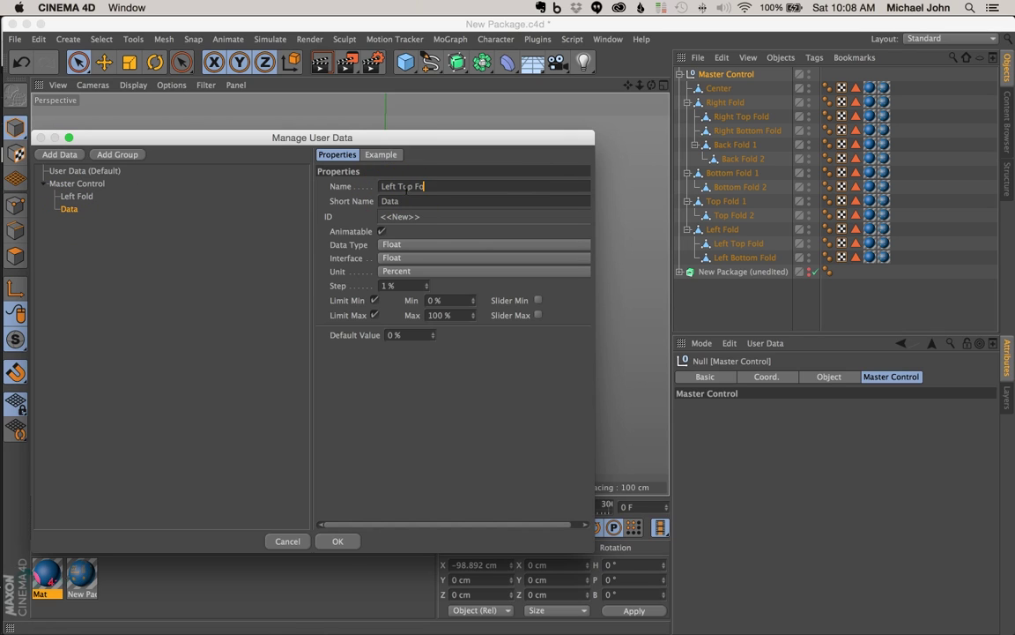
type("ld")
key("Tab")
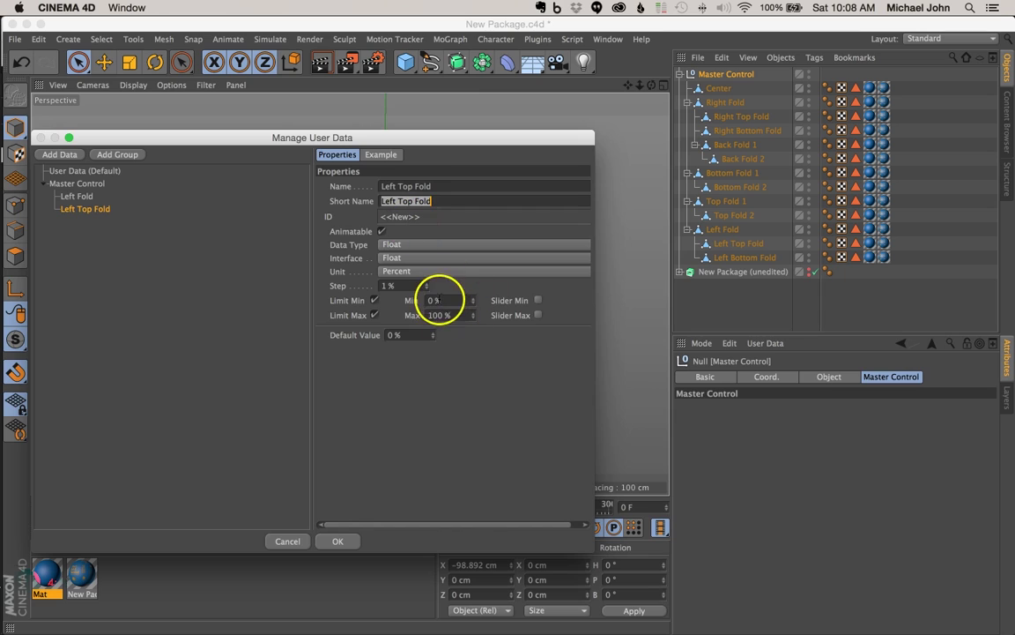
left_click_drag(433, 302, 416, 301)
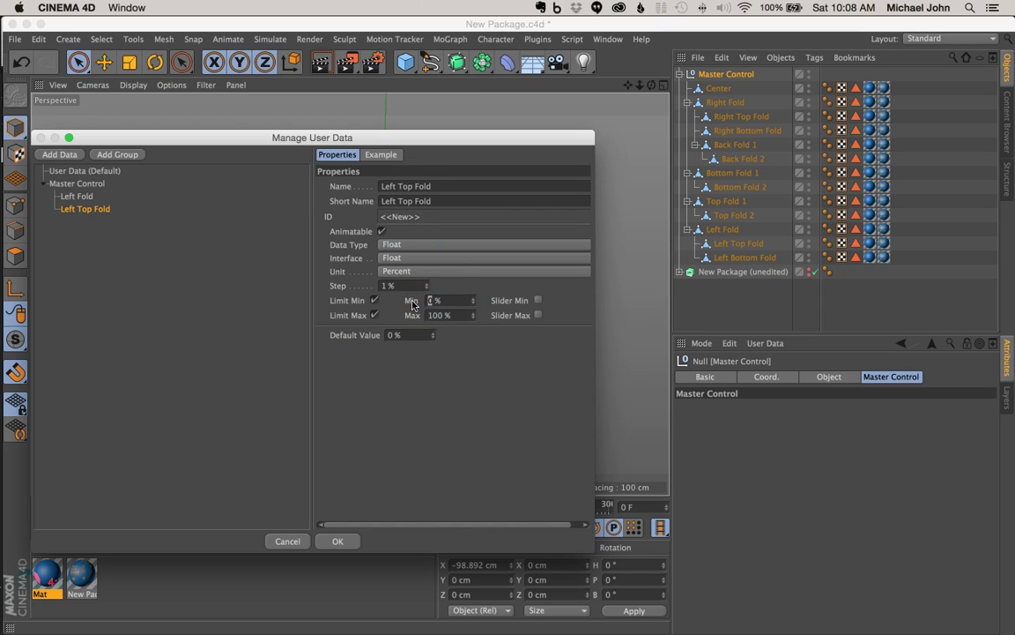
type("-100")
left_click(233, 318)
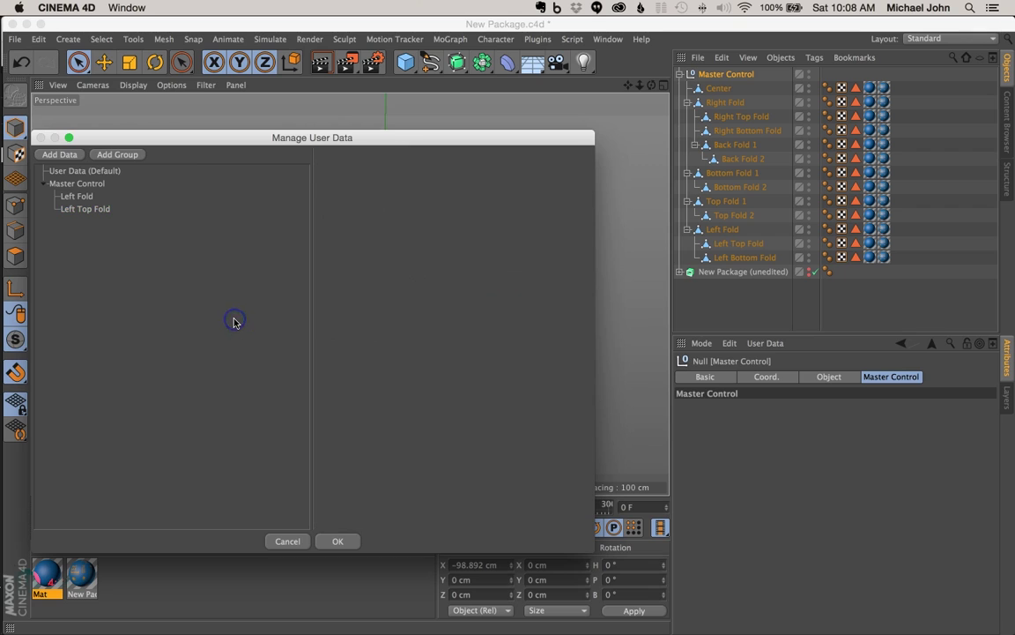
Step: Add a data entry named Left Bottom Fold to the Master Control group and set its minimum to -100%
left_click(55, 183)
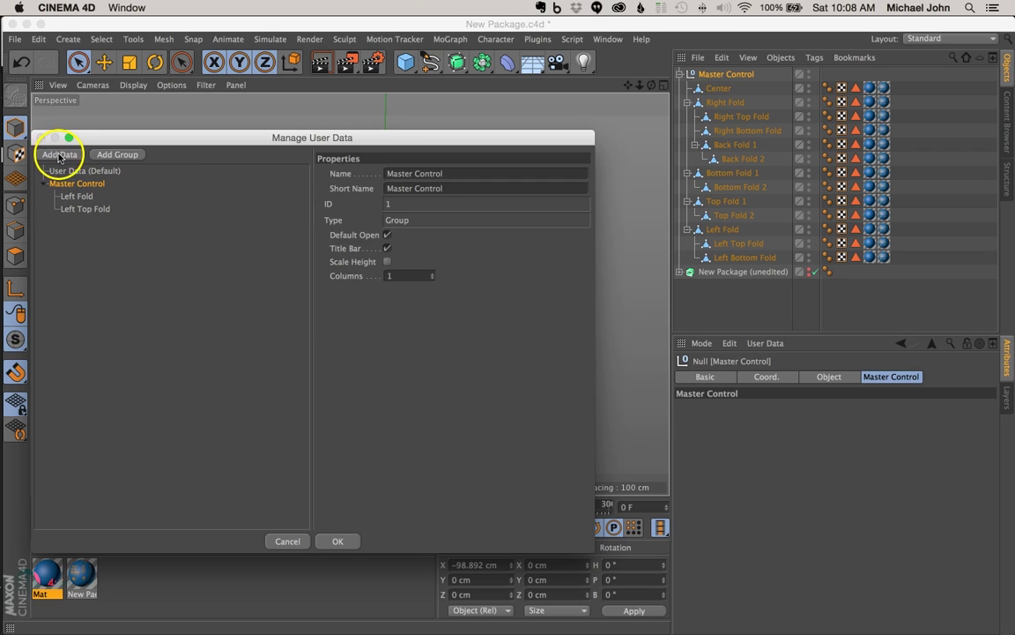
left_click(58, 154)
left_click(412, 182)
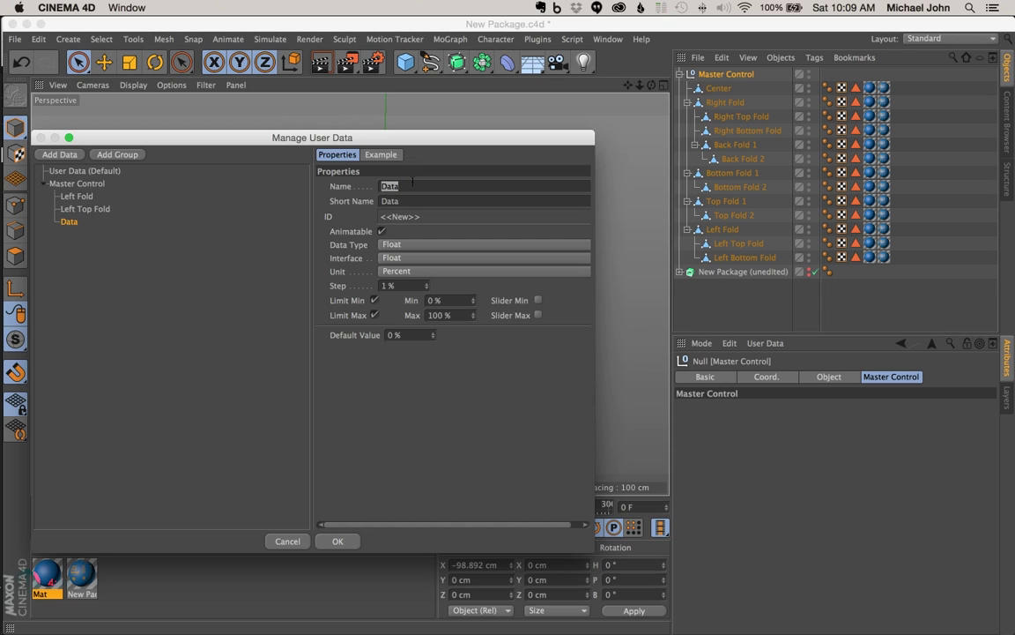
type("Left Bottom Fold")
key("Tab")
left_click_drag(436, 301, 398, 299)
type("-10")
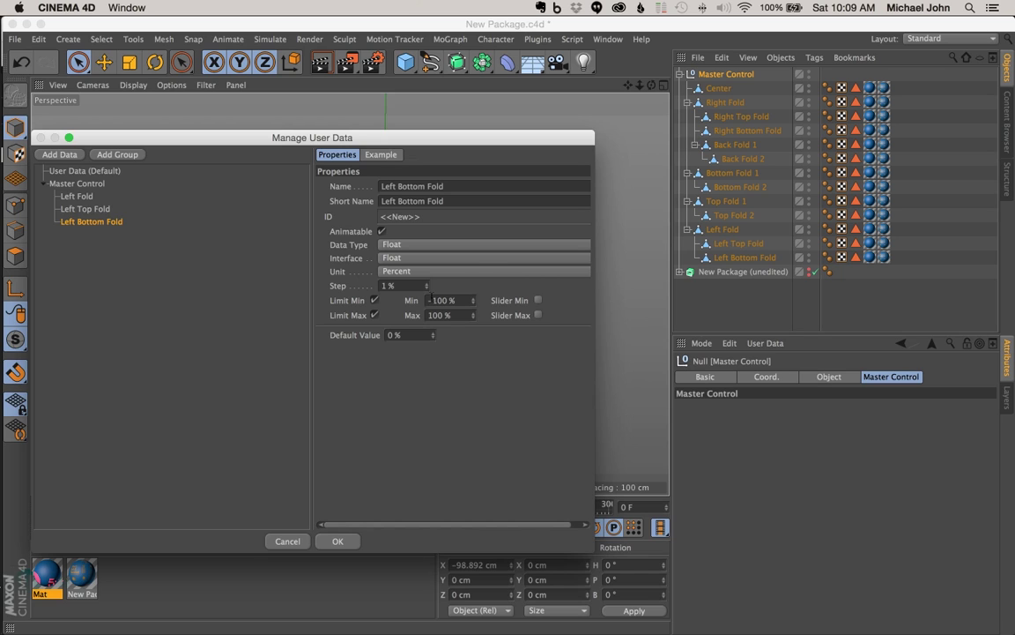
Step: Review the unit options available for the Left Bottom Fold entry, keeping Percent
left_click(410, 272)
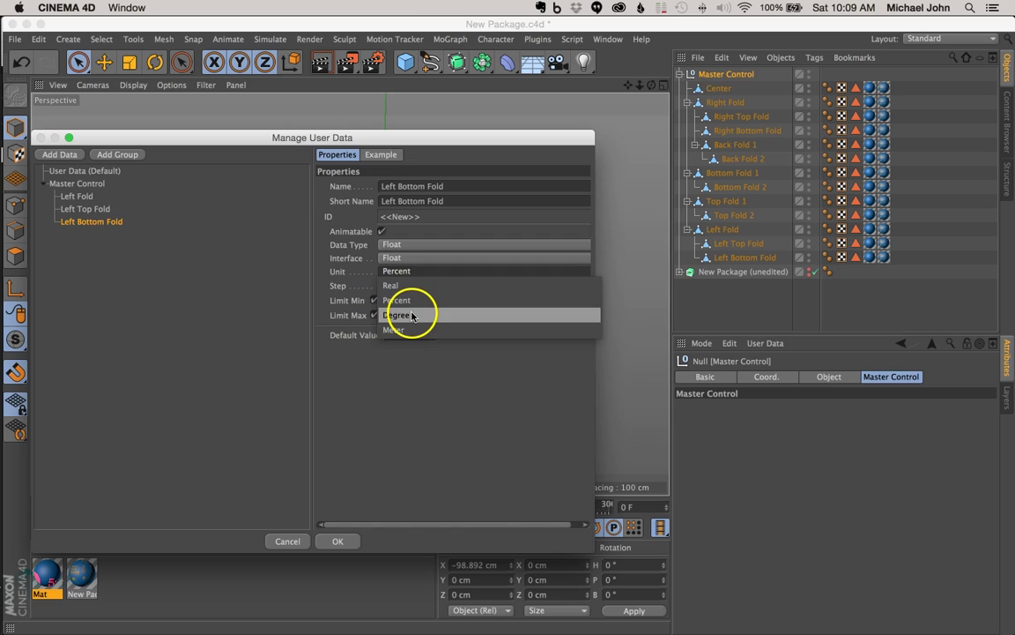
left_click(407, 300)
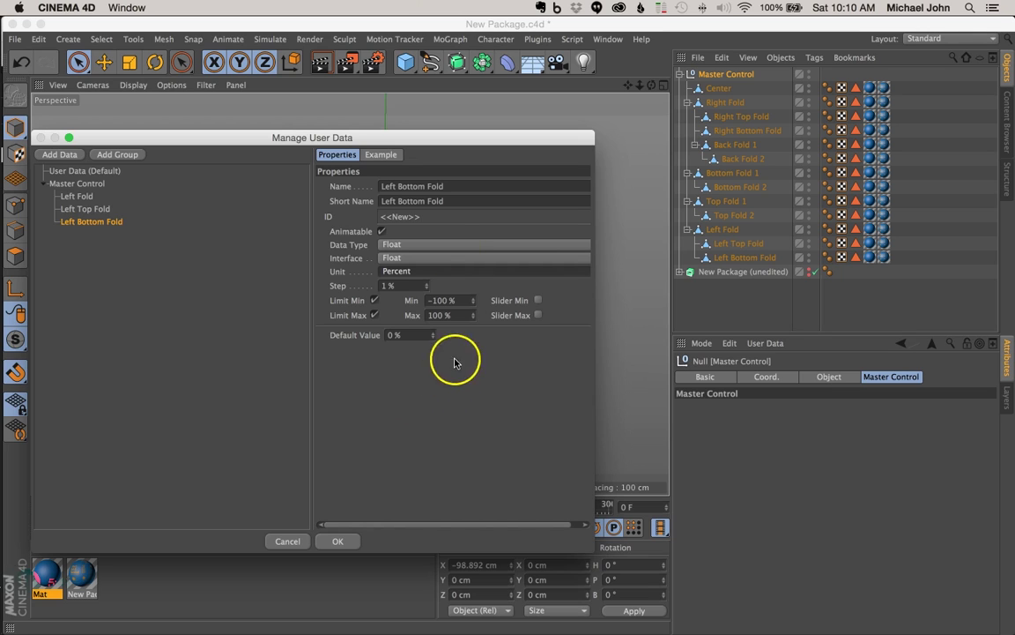
left_click(415, 273)
left_click(389, 401)
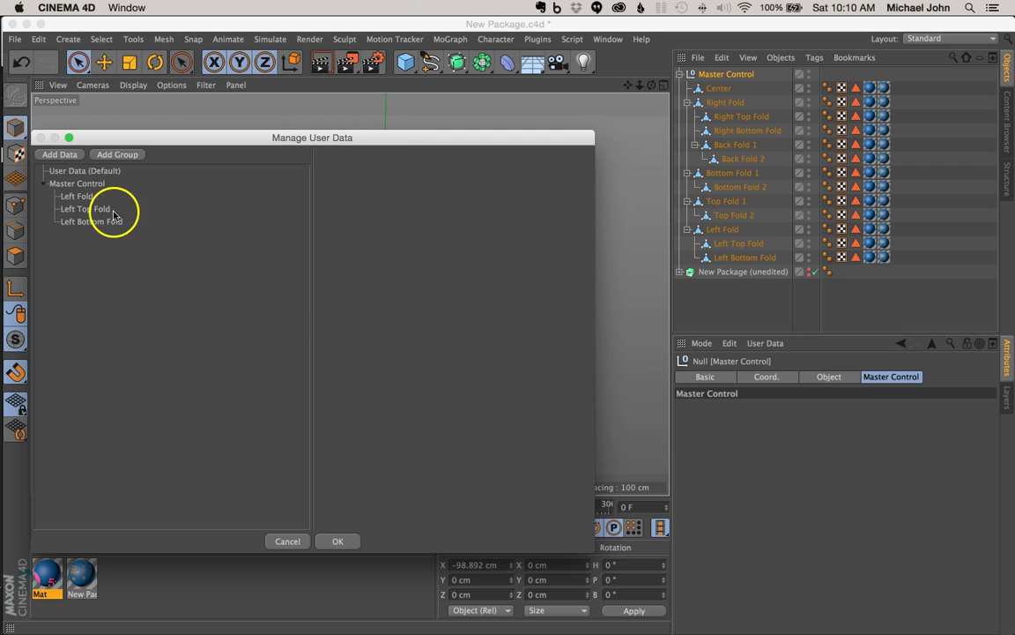
Step: Add a data entry named Top Fold 1 to the Master Control group with a minimum of -100%
left_click(69, 184)
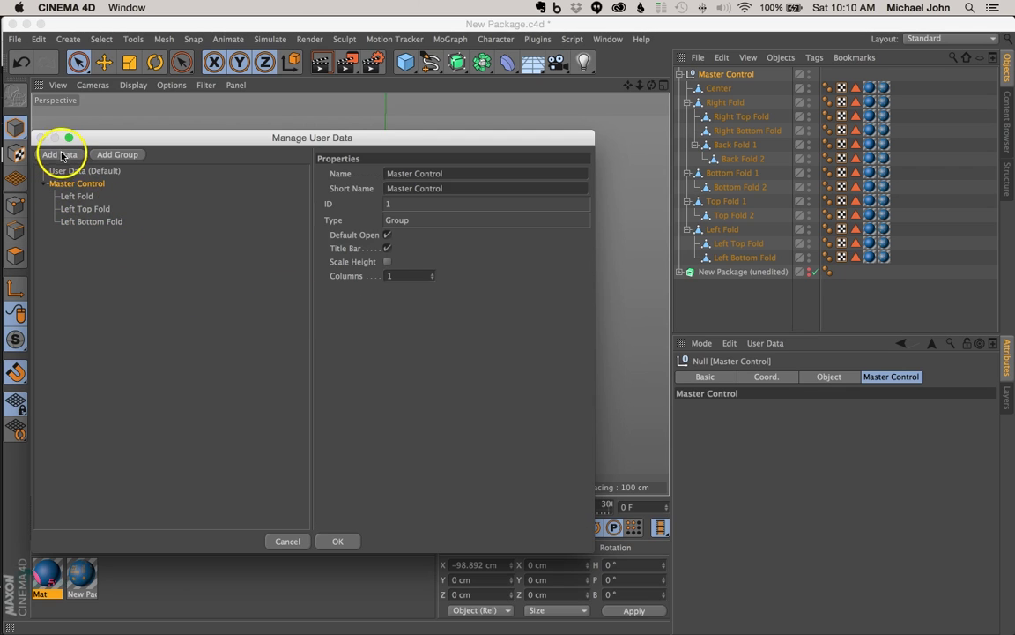
left_click(55, 154)
left_click(448, 184)
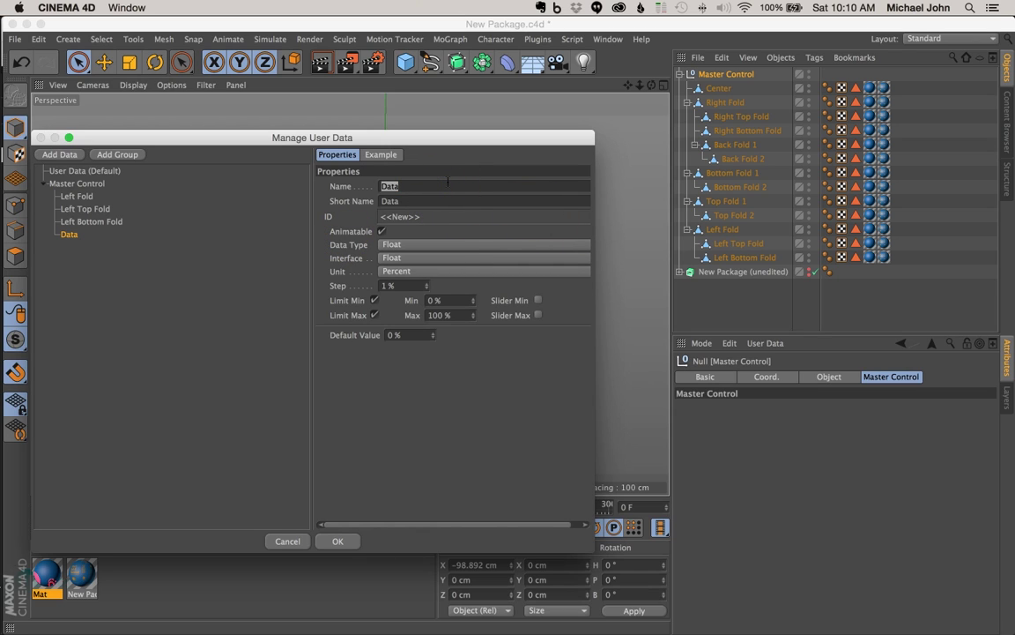
type("t")
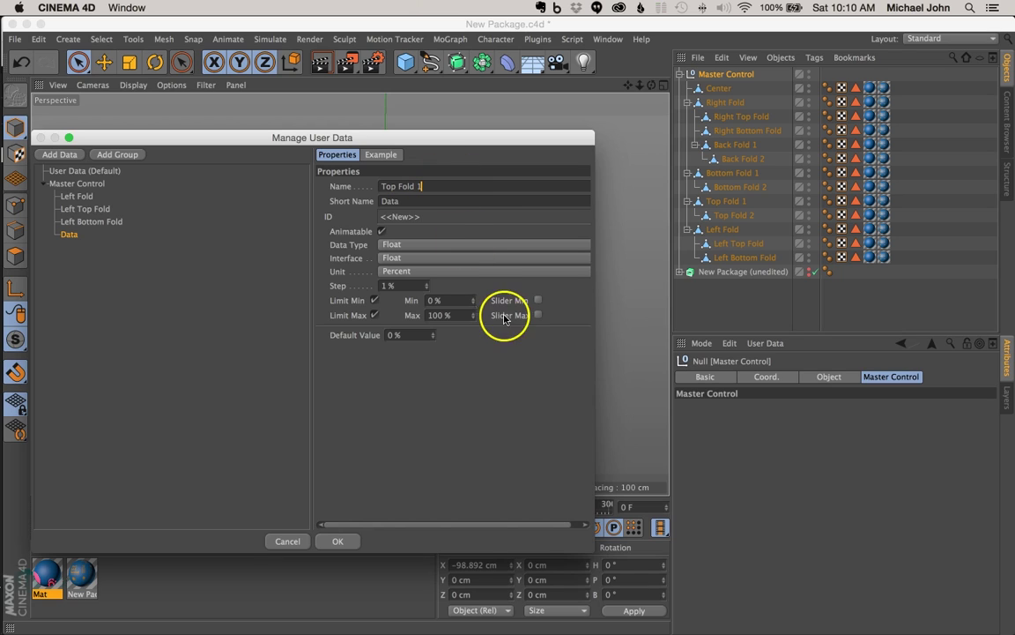
key("Tab")
double_click(433, 300)
type("-100")
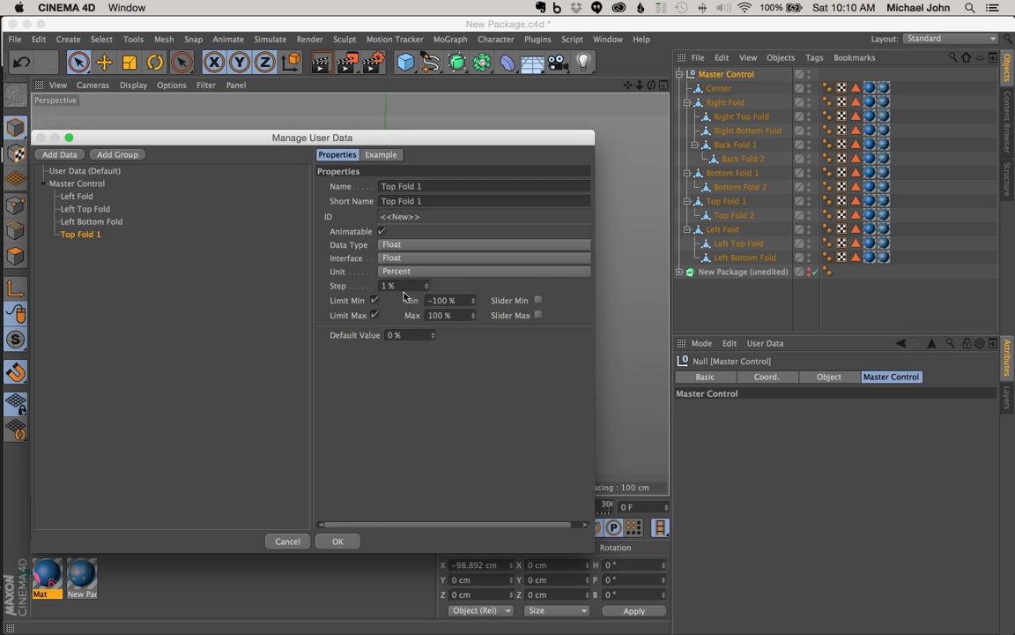
Step: Add another data entry after Top Fold 1, named Top Fold 2, with a minimum of -100%
left_click(62, 155)
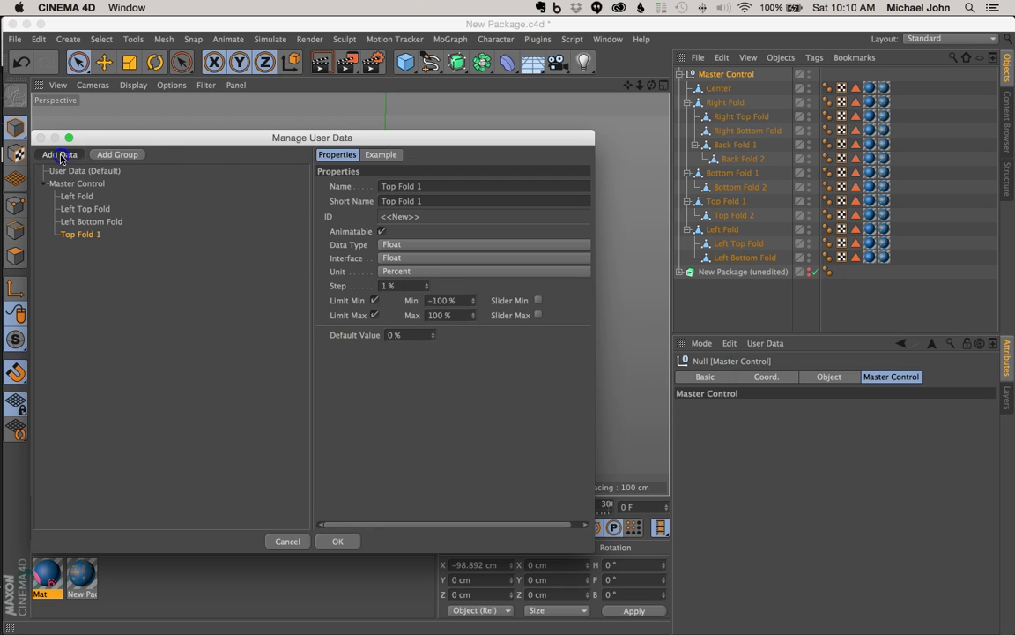
type("T")
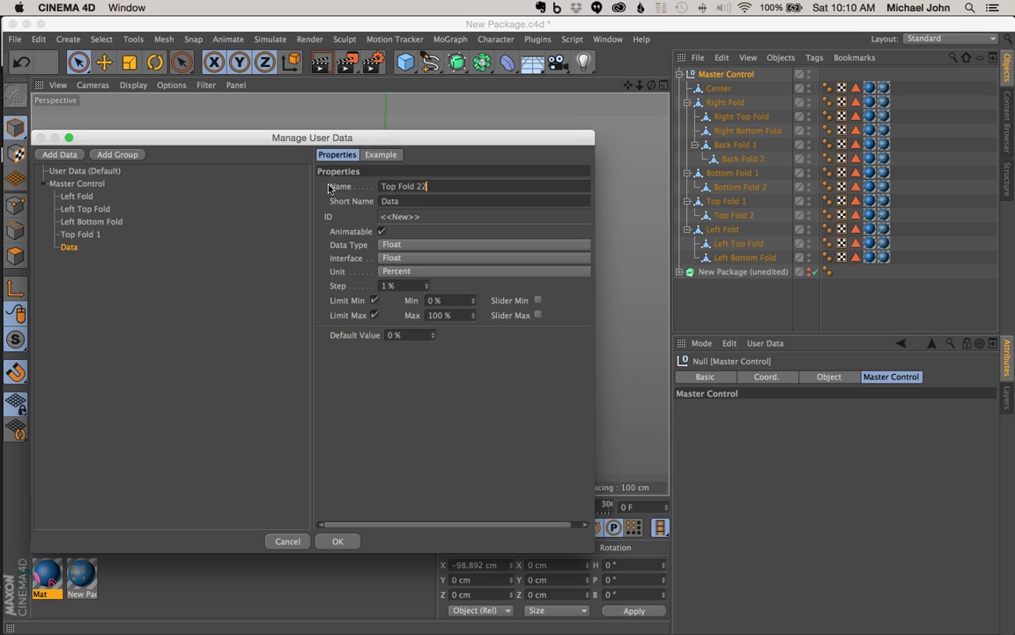
left_click_drag(435, 301, 410, 299)
type("-100")
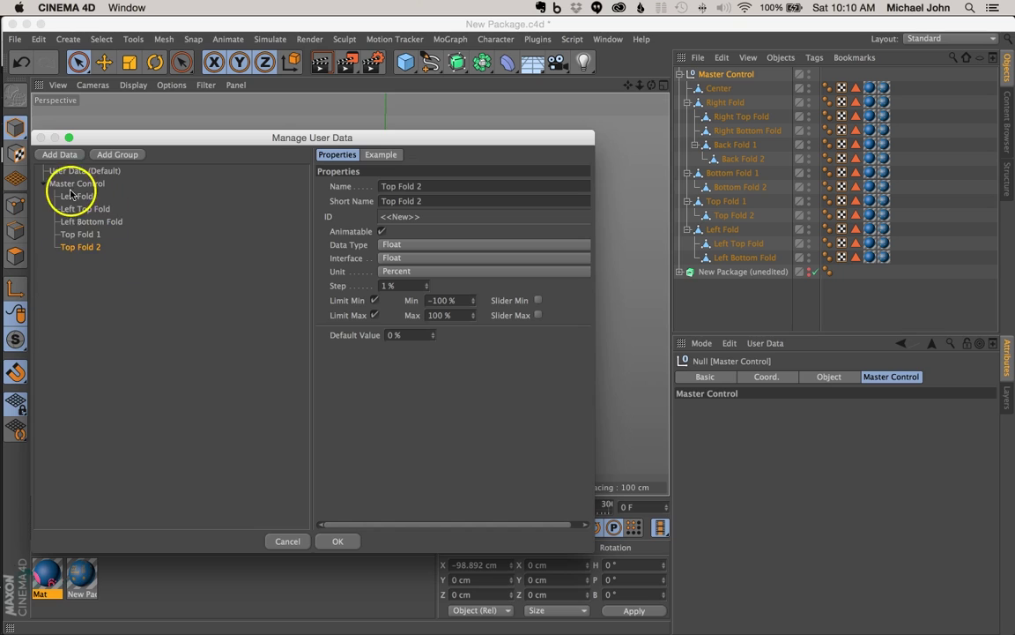
Step: Create a Bottom Fold 1 data entry in the Master Control group and set its minimum to -100%
left_click(61, 155)
double_click(424, 186)
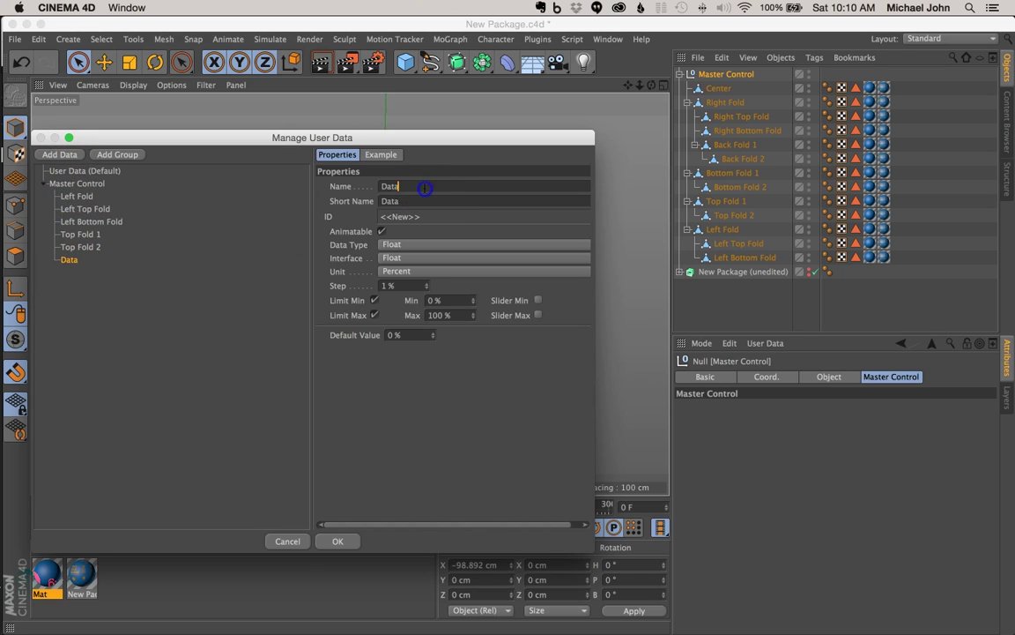
type("Bottom Fold 1")
key("Tab")
left_click_drag(436, 301, 426, 301)
type("-100")
left_click(182, 318)
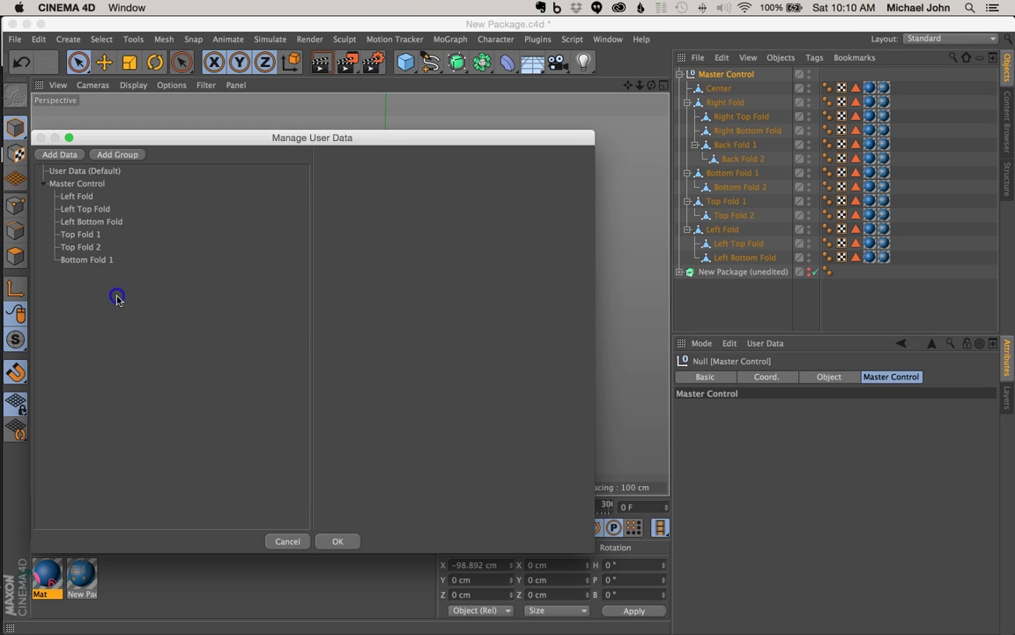
Step: Add a Bottom Fold 2 data entry to the Master Control group with the same minimum as the other fold entries
left_click(63, 185)
left_click(59, 155)
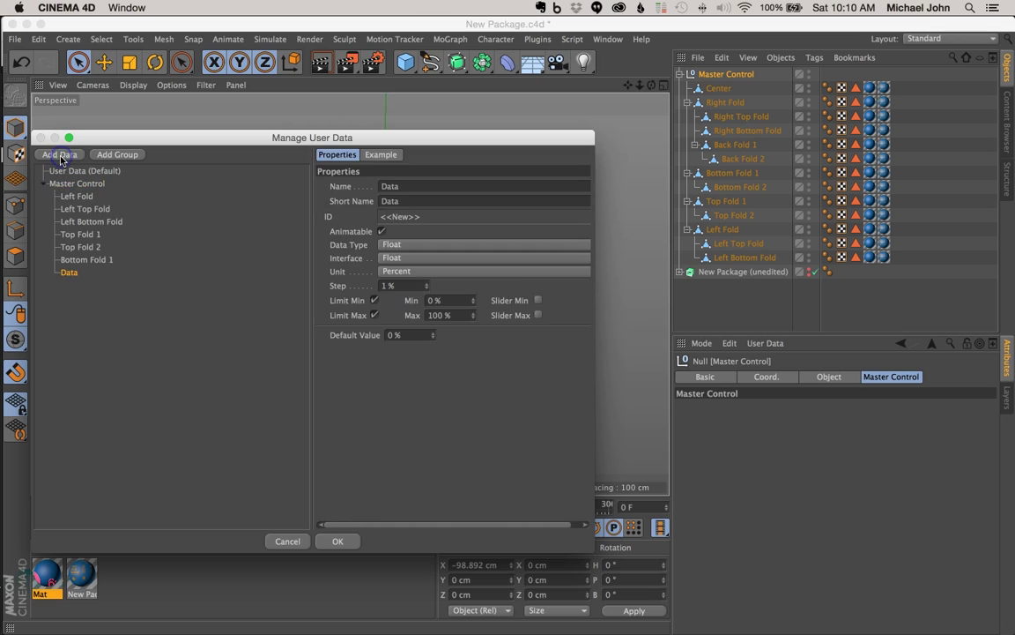
left_click_drag(410, 186, 340, 183)
type("Bottom Fold 2")
key("Tab")
left_click(431, 300)
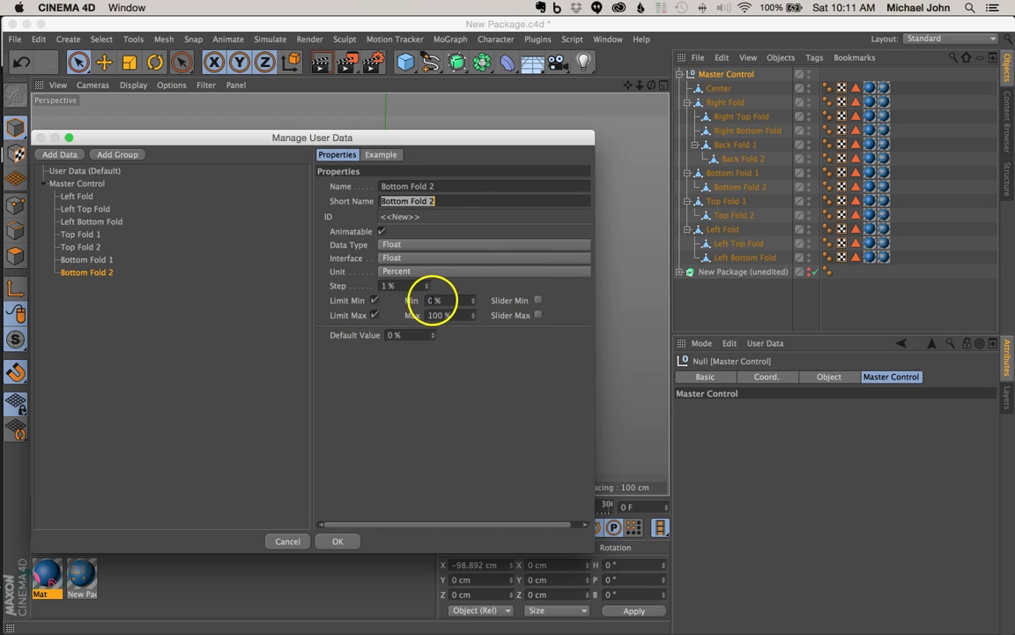
type("-10")
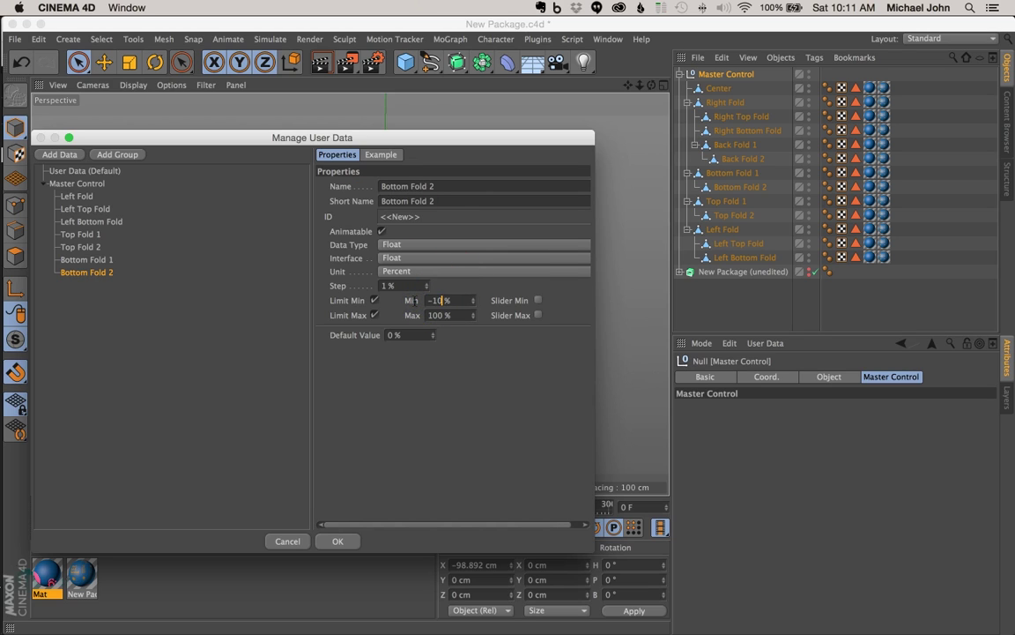
Step: Add a data entry named Right Fold to the Master Control group and set its minimum to -100%
left_click(68, 183)
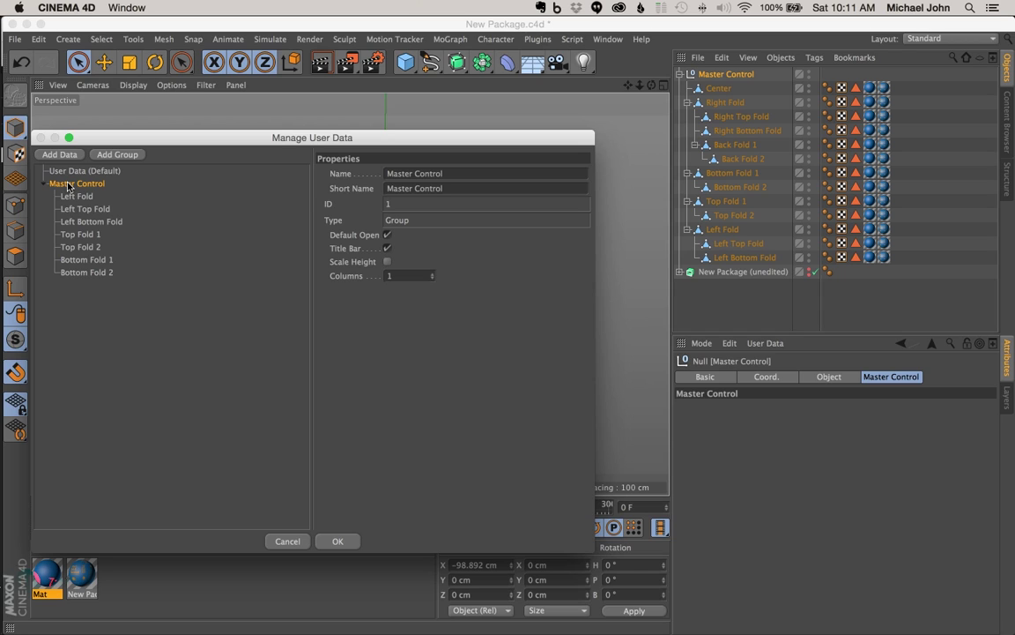
left_click(69, 185)
mouse_move(149, 140)
left_mouse_down()
mouse_move(182, 148)
mouse_move(167, 149)
left_mouse_up()
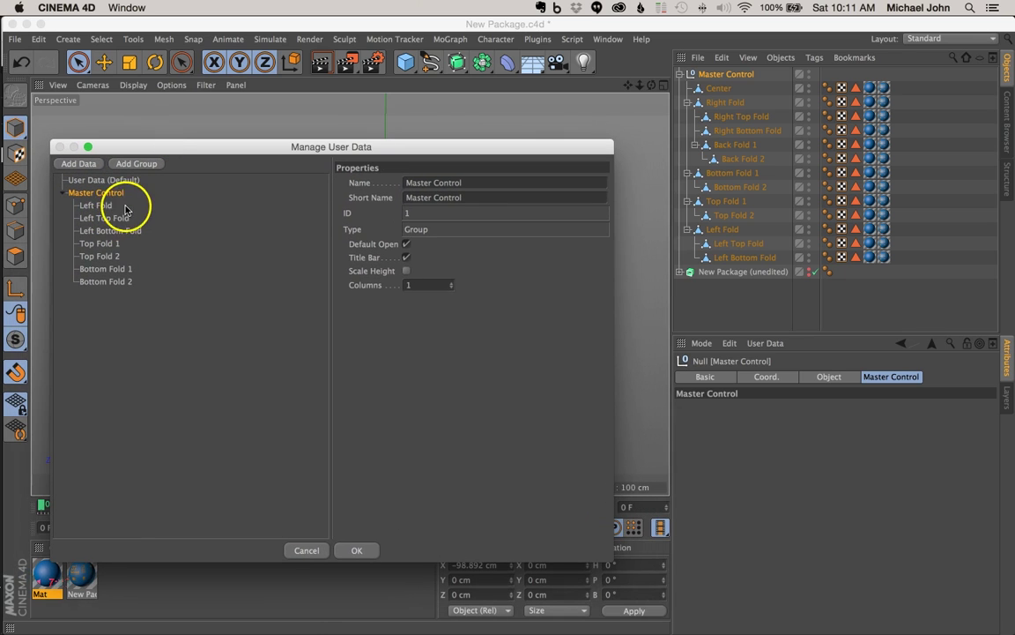
left_click(77, 163)
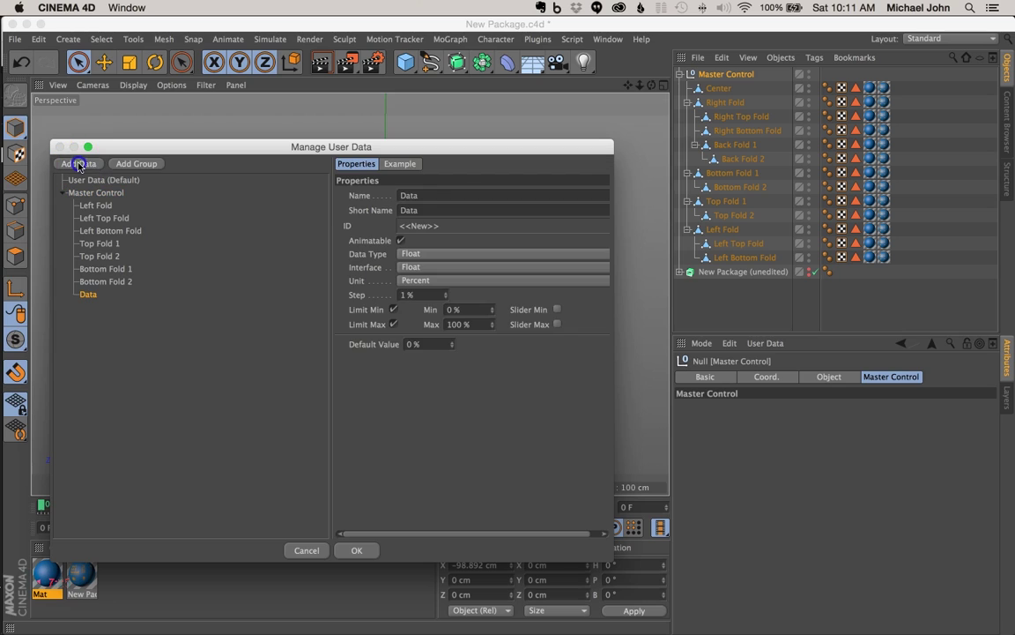
double_click(488, 194)
type("Right Fold")
key("Tab")
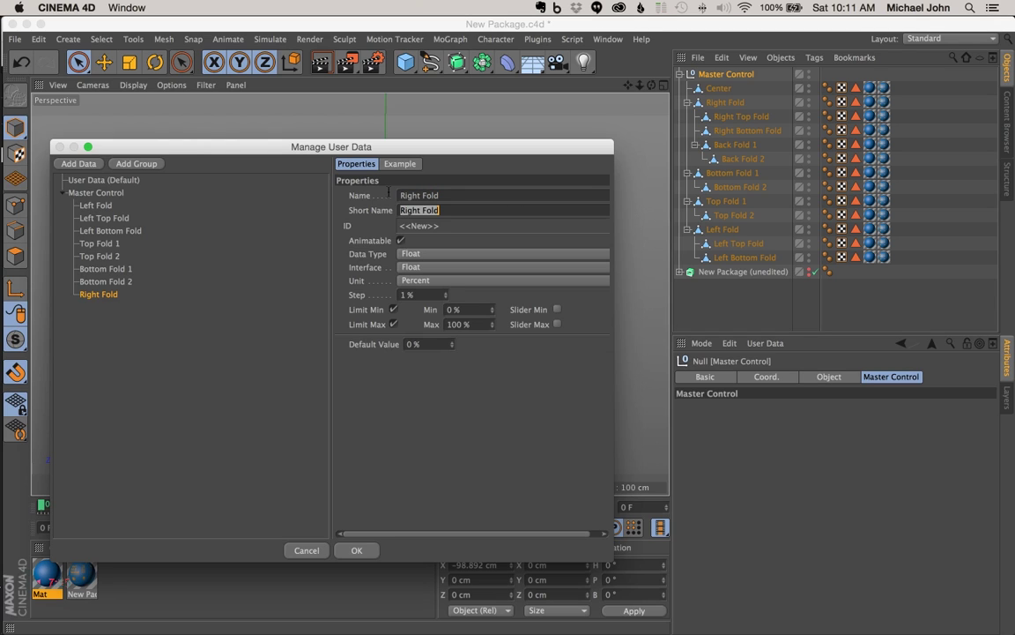
left_click_drag(457, 309, 433, 306)
type("-100")
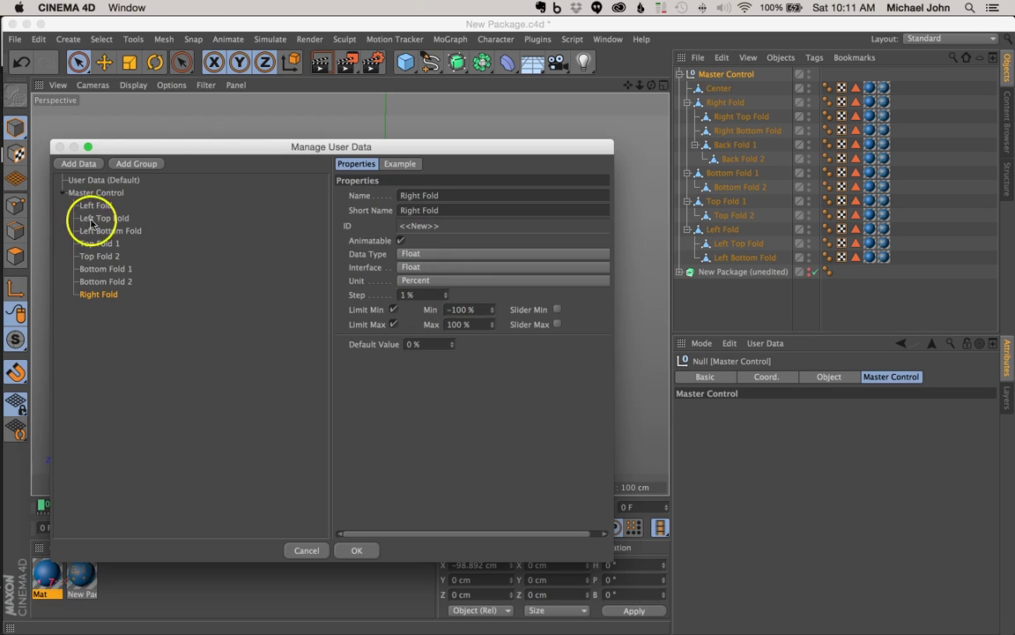
Step: Add a data entry named Right Top Fold after Right Fold with a minimum of -100%
left_click(80, 163)
left_click_drag(462, 193, 335, 191)
type("Top")
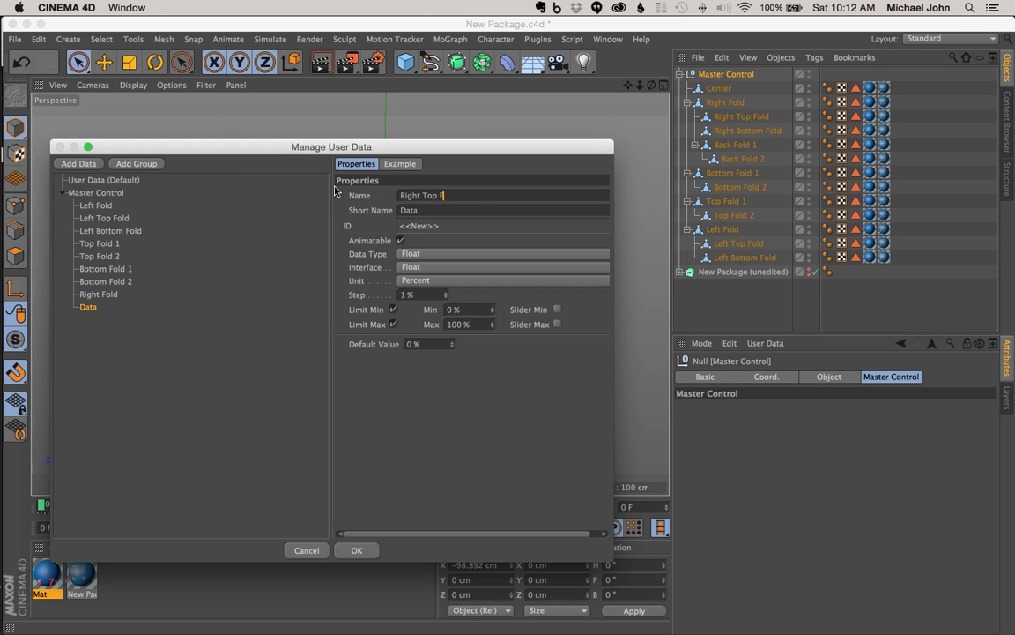
key("Tab")
left_click_drag(454, 308, 414, 305)
type("-100")
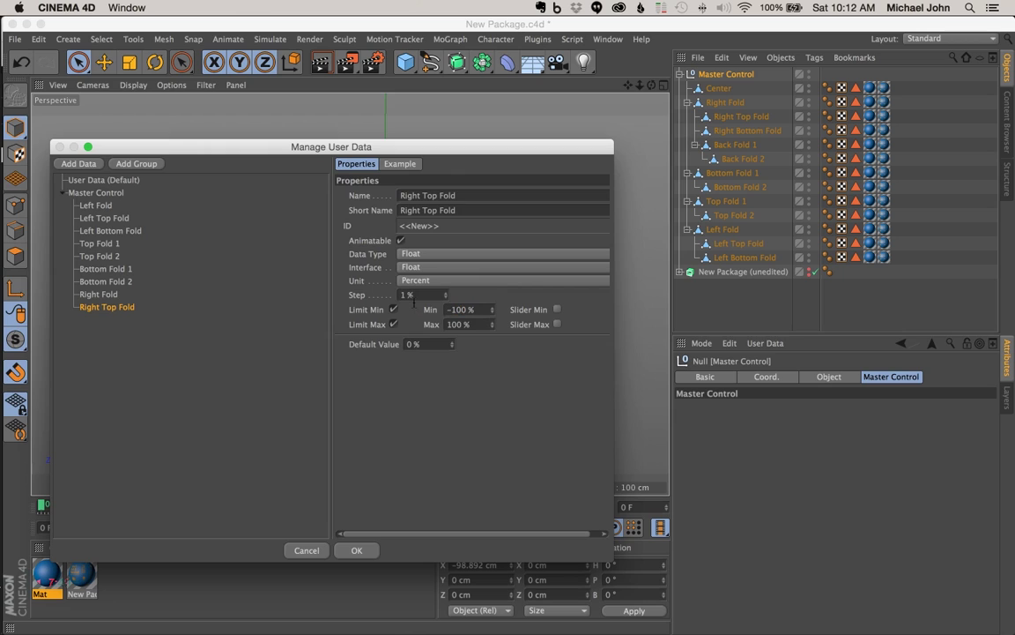
Step: Add a data entry named Right Bottom Fold, giving it the same minimum as the other fold entries
left_click(82, 172)
left_click_drag(424, 197, 377, 192)
type("Right")
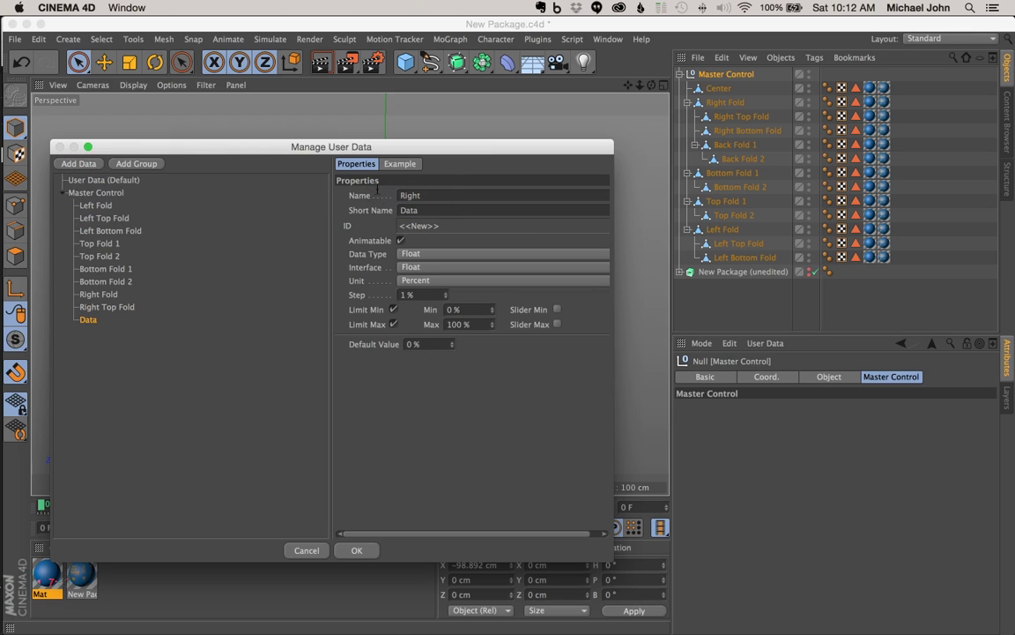
key("Tab")
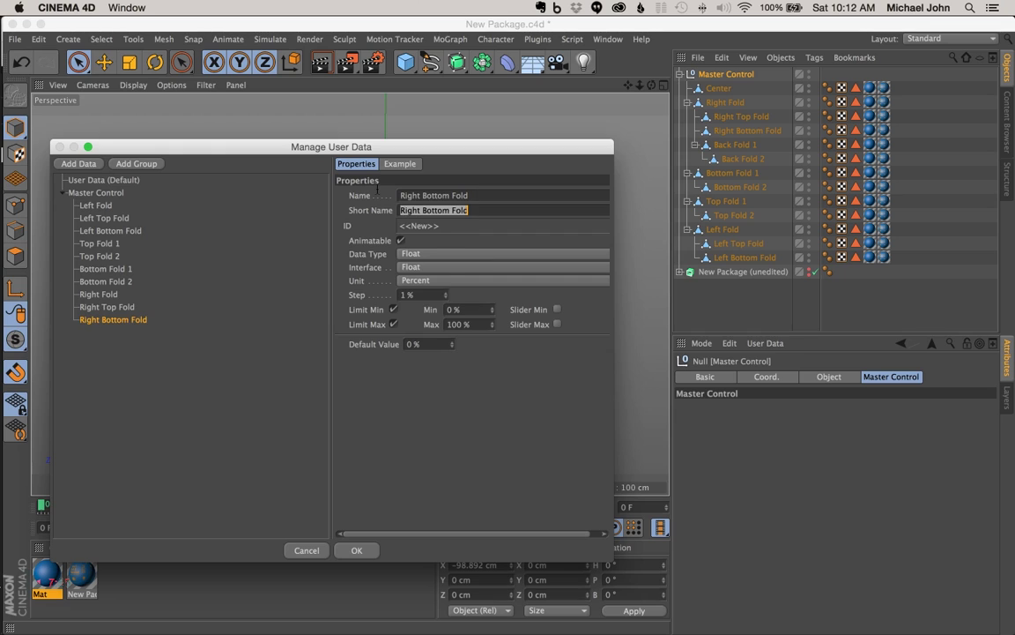
left_click_drag(453, 310, 434, 305)
type("-10")
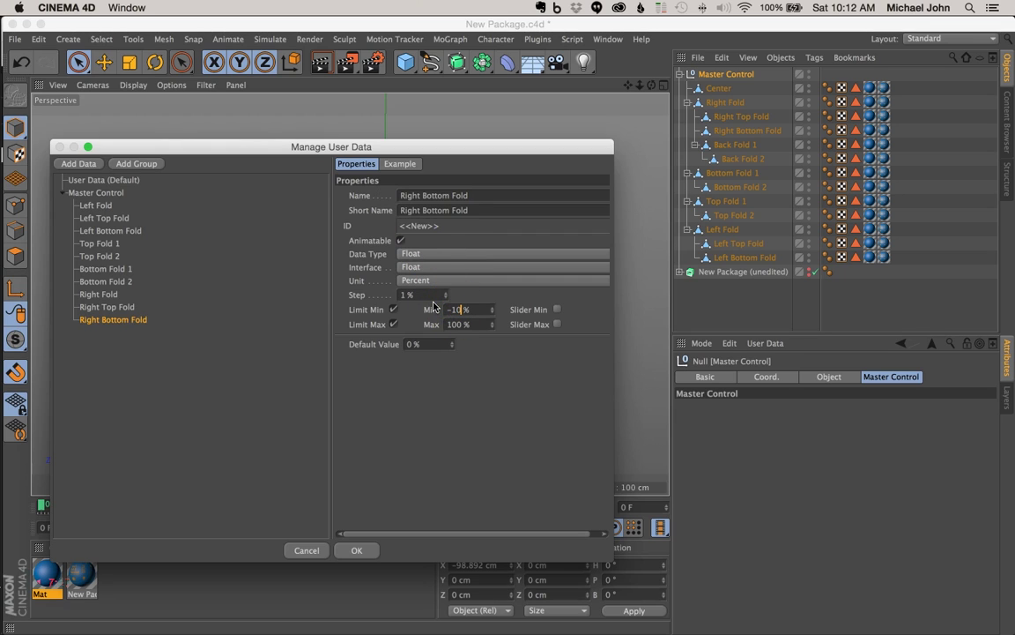
Step: Add a data entry named Back Fold 1, giving it the same minimum as the other fold entries
left_click(78, 163)
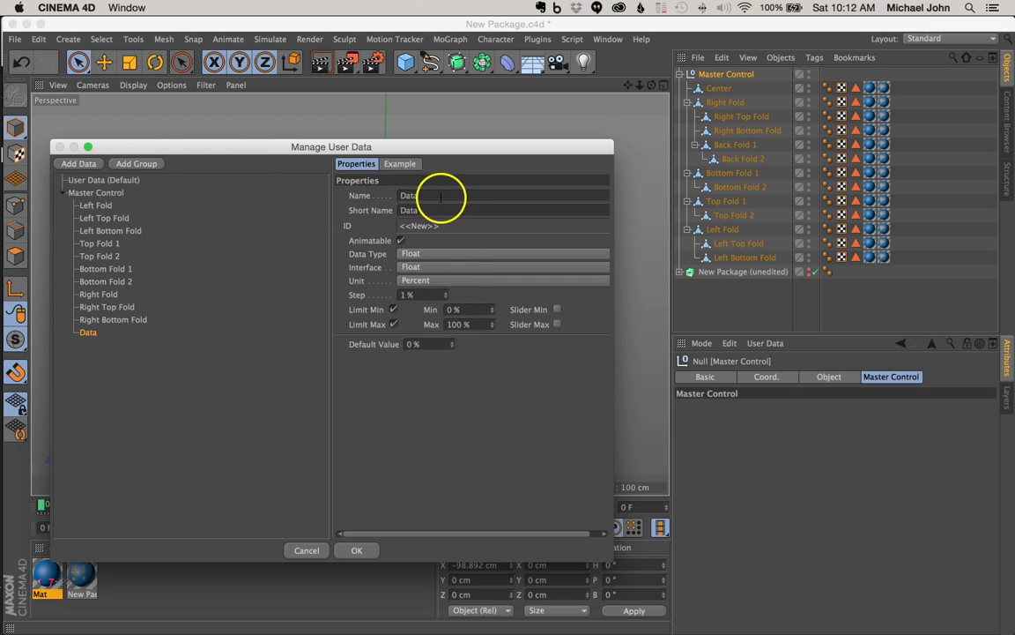
type("Back Fold 1")
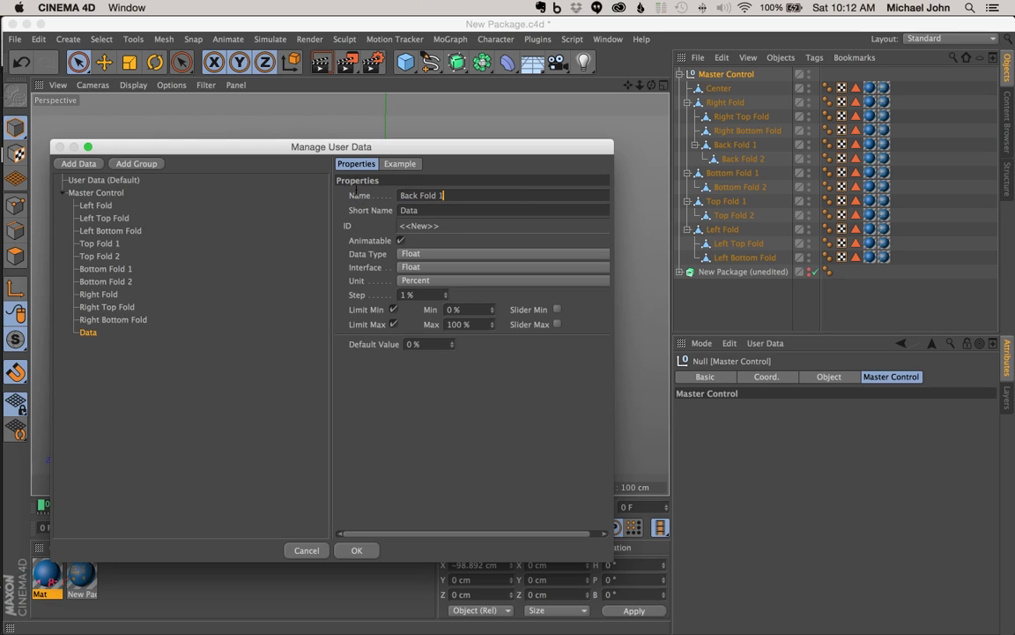
key("Tab")
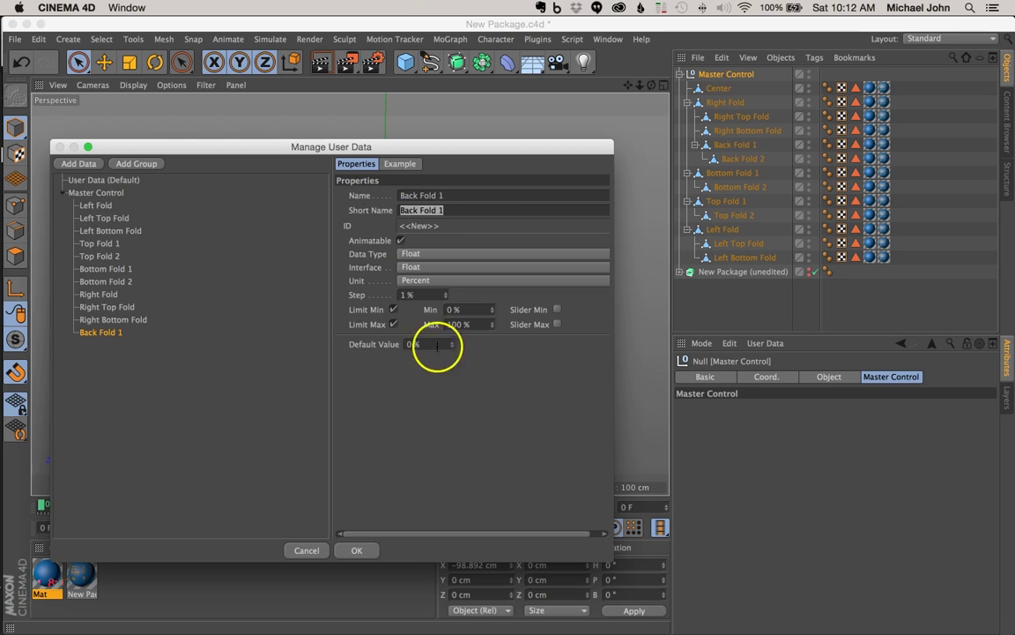
left_click(447, 308)
type("-10")
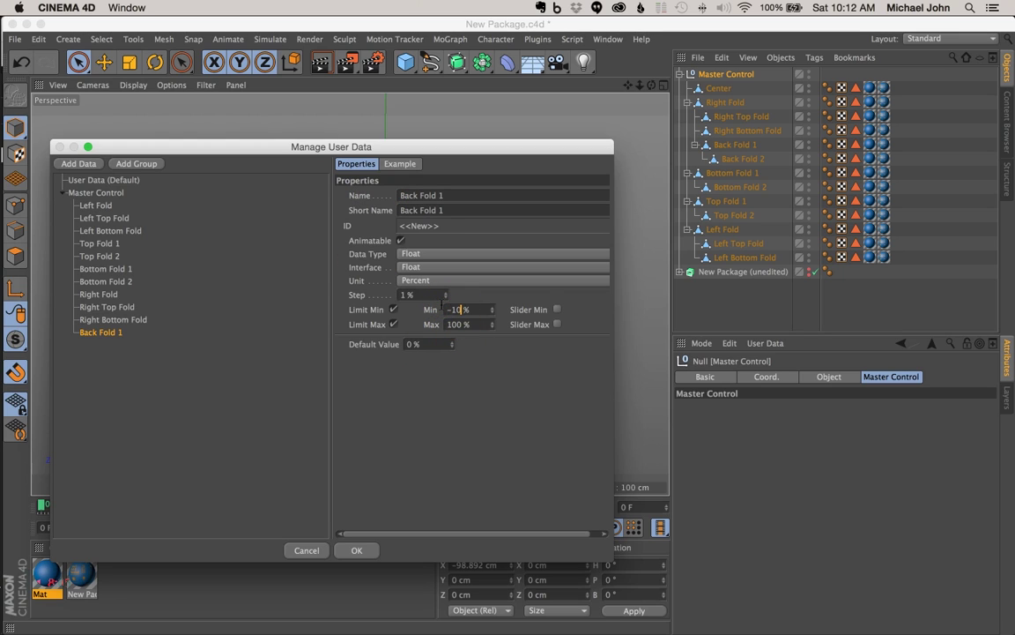
Step: Add a data entry named Back Fold 2 after Back Fold 1 and set its minimum to -100%
left_click(70, 165)
left_click(425, 196)
key("BackSpace")
key("BackSpace")
key("BackSpace")
key("BackSpace")
type("Back")
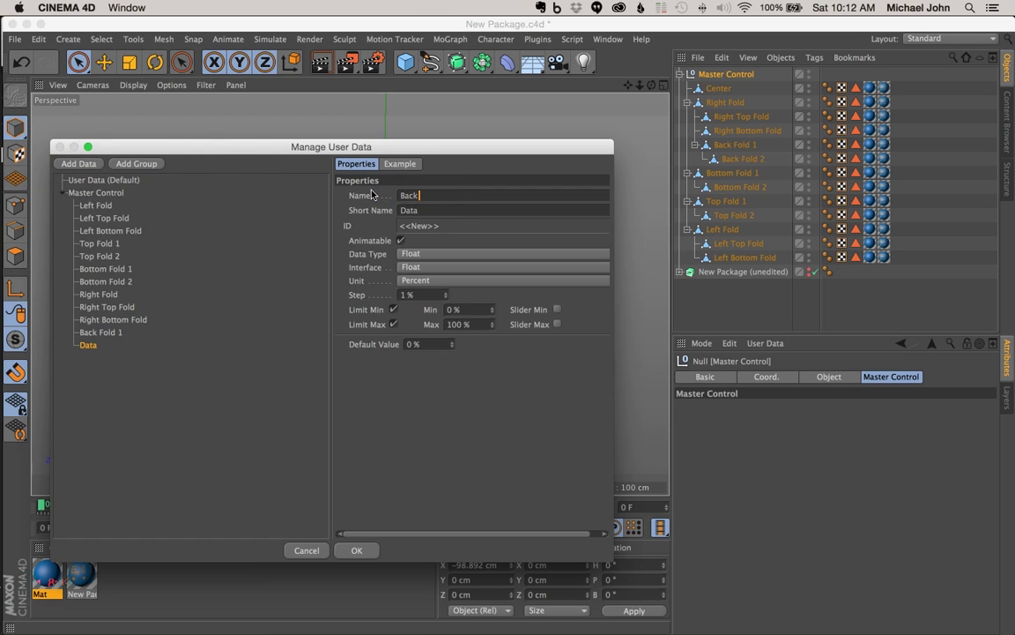
key("Tab")
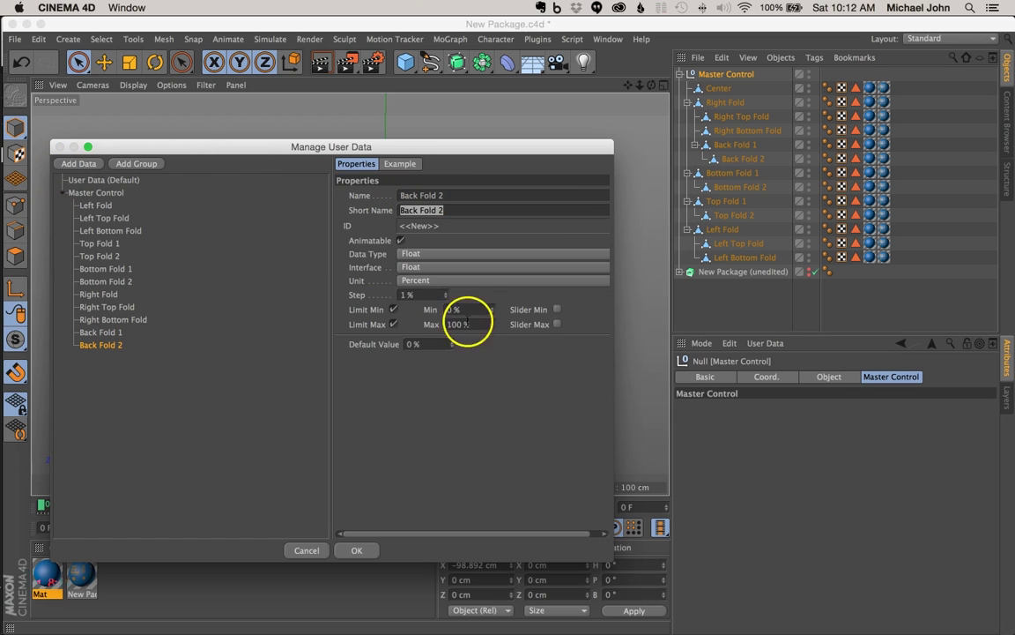
left_click_drag(452, 310, 420, 308)
type("-100")
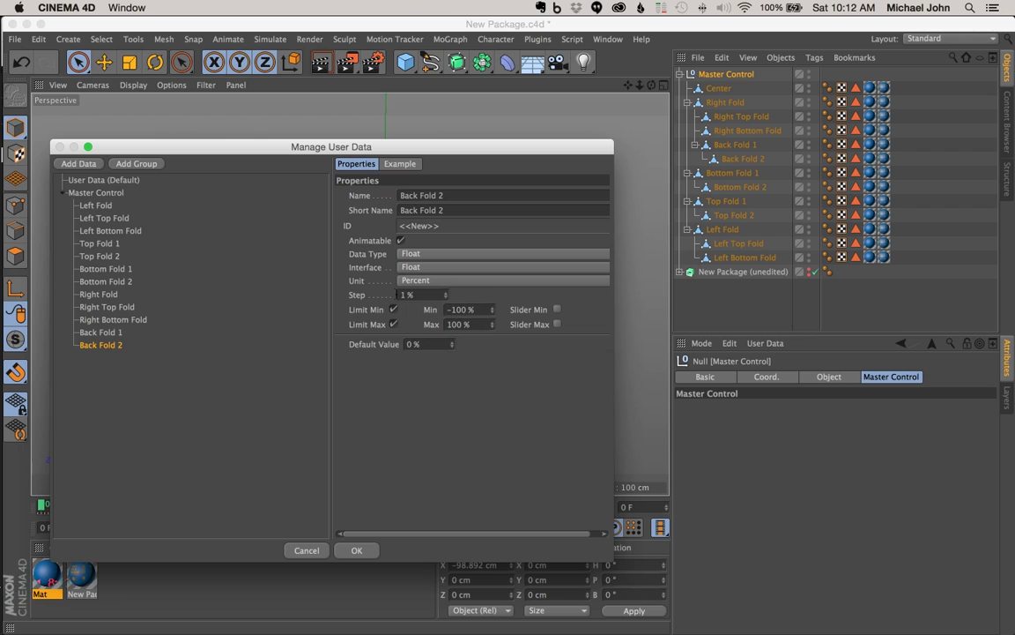
Step: Accept the user data entries and set Master Control's Left Fold parameter as the XPressions driver
left_click(360, 550)
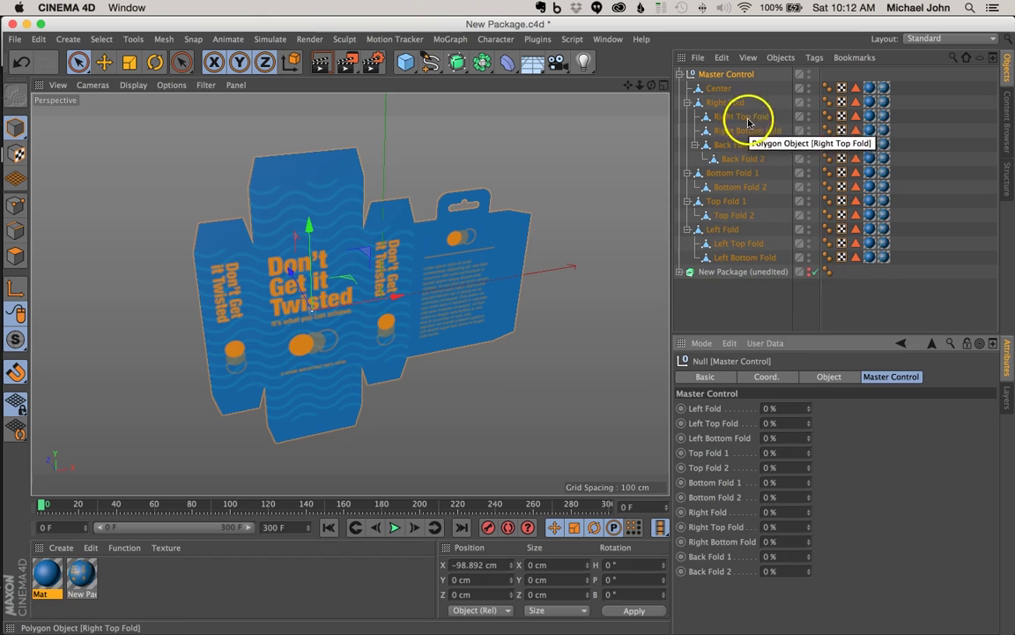
left_click(864, 432)
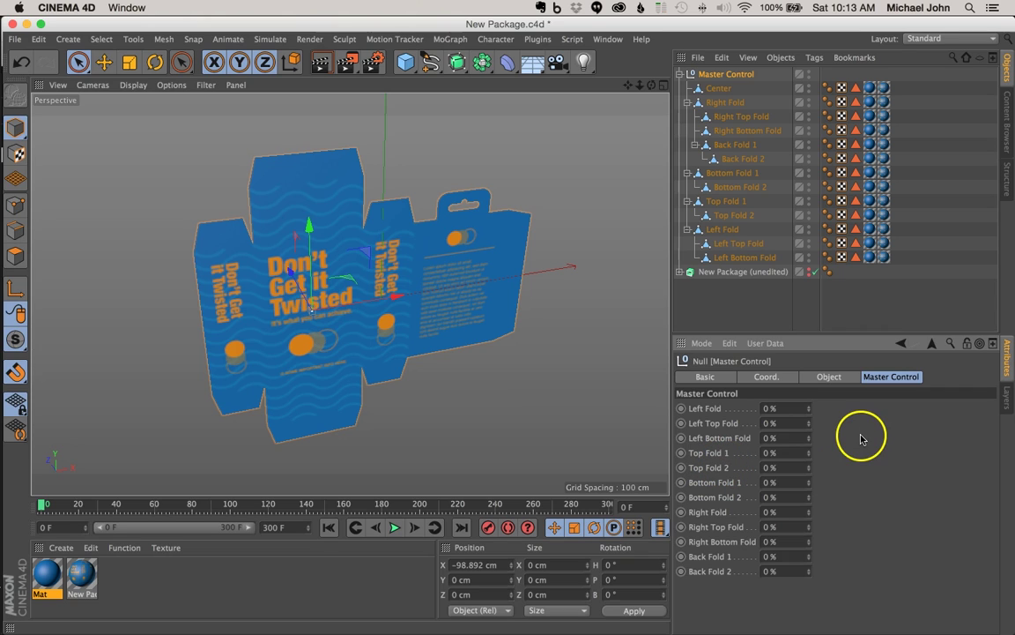
left_click(706, 410)
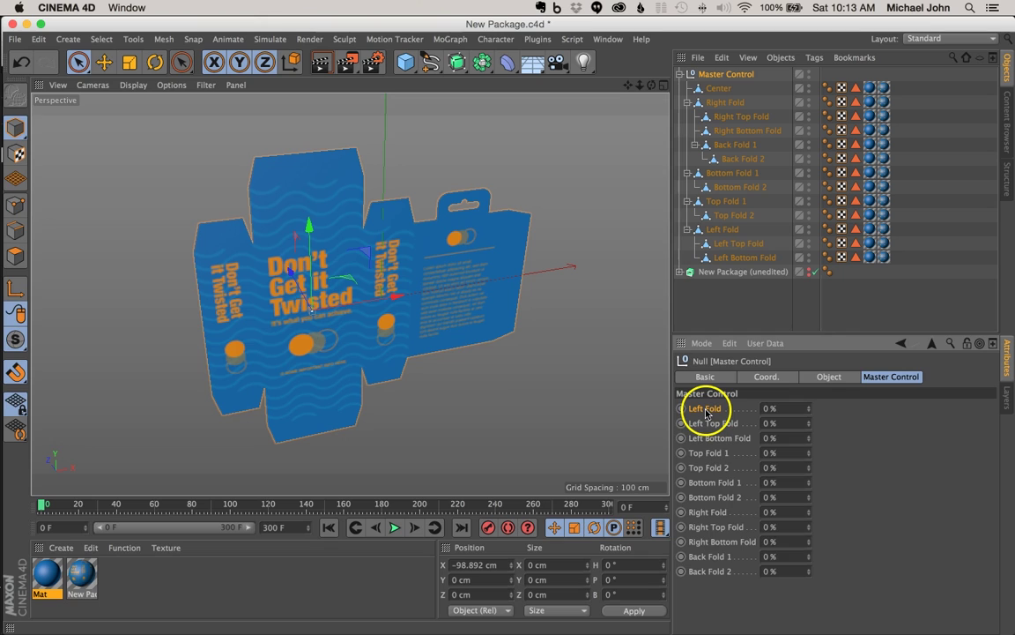
right_click(706, 412)
mouse_move(757, 424)
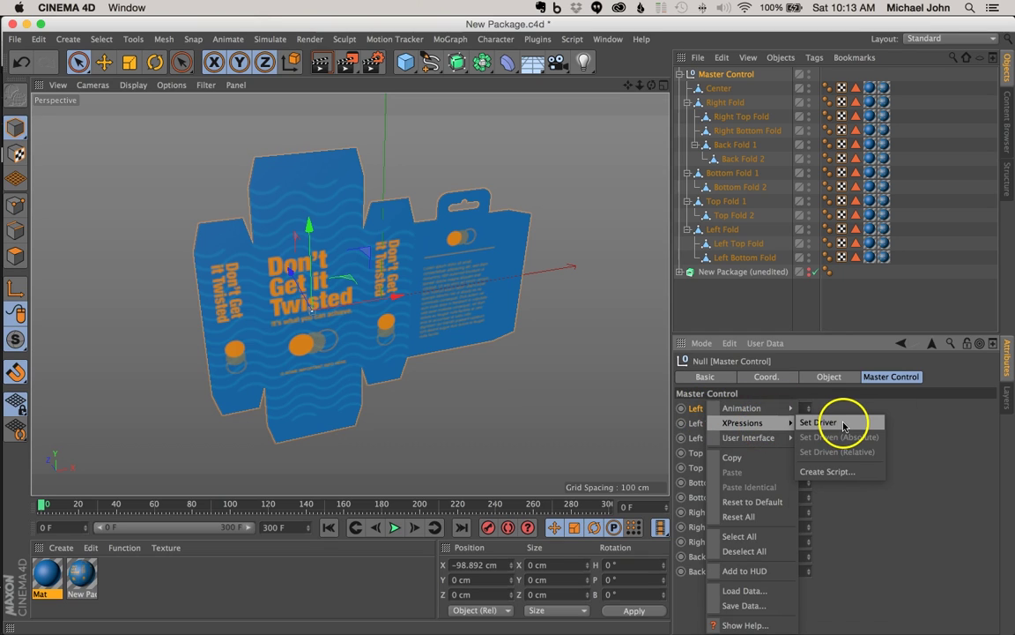
left_click(820, 422)
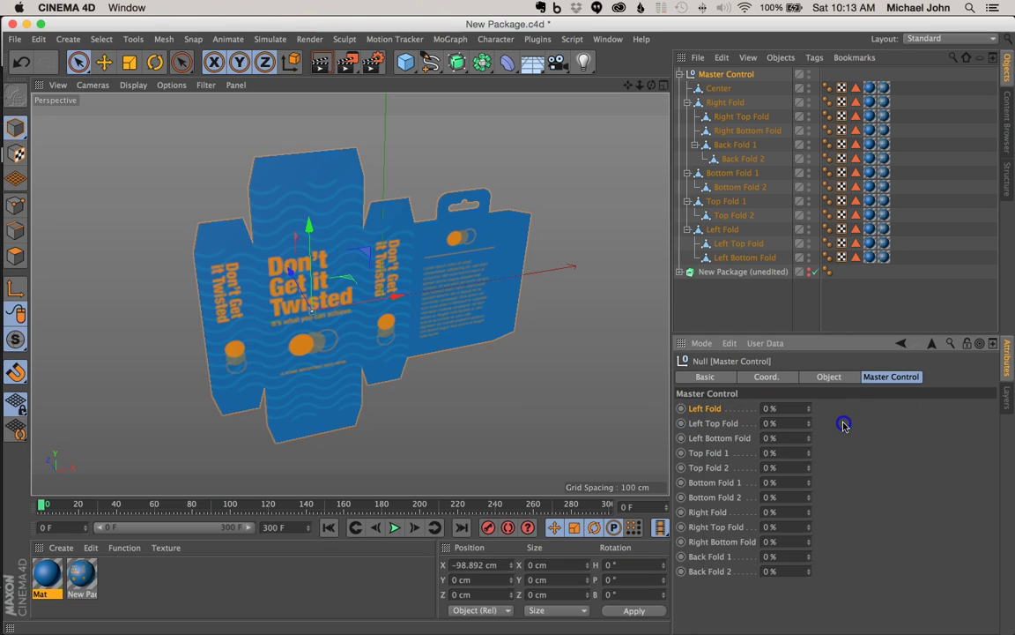
Step: Make the Left Fold object's heading rotation (R.H) driven by that parameter, using the absolute option
left_click(721, 229)
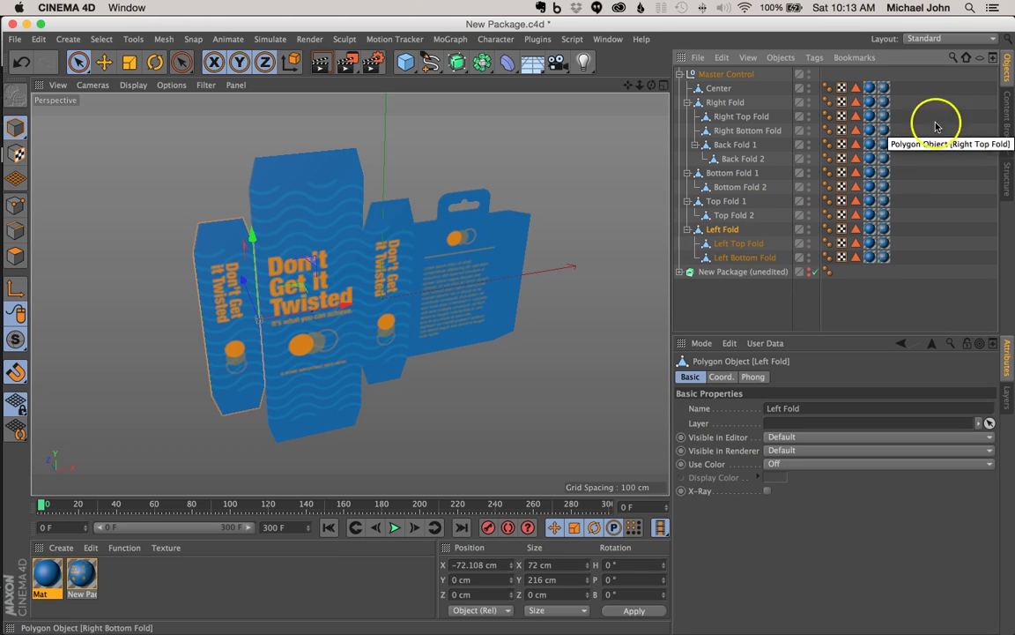
left_click(721, 377)
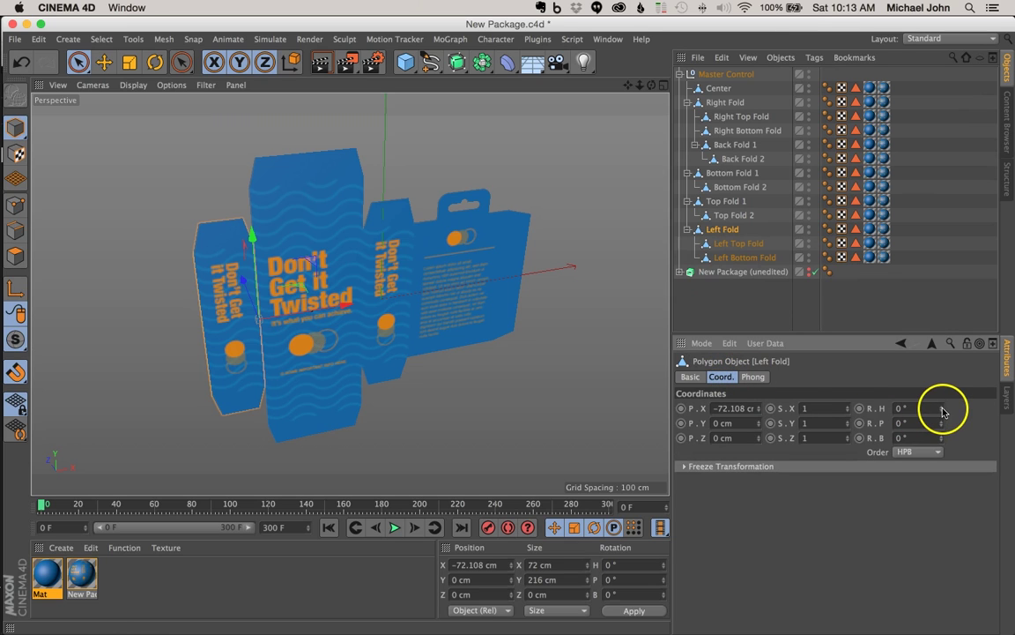
left_click_drag(942, 410, 942, 409)
right_click(882, 410)
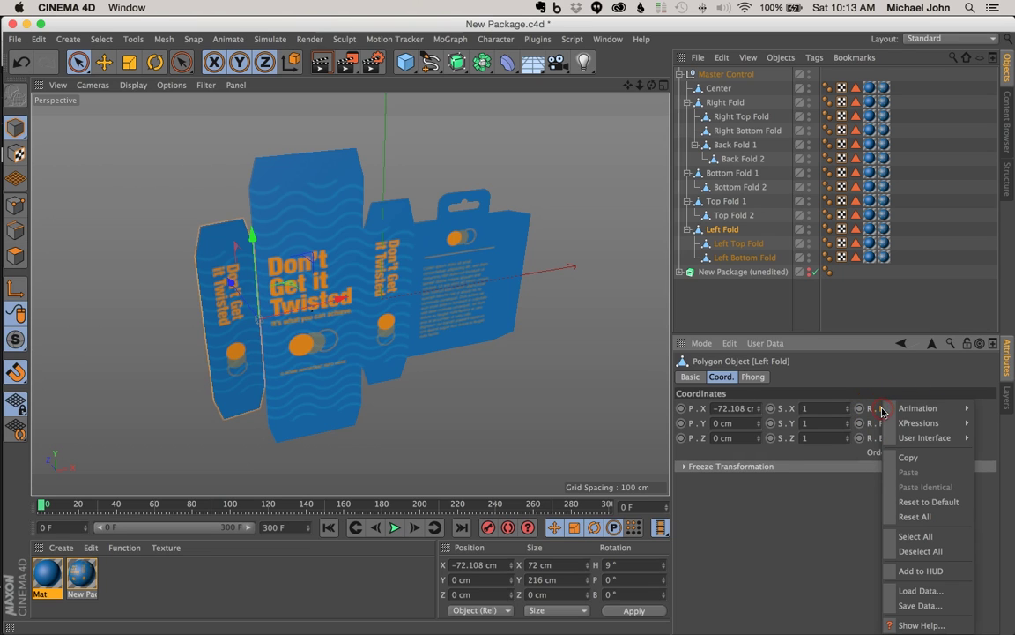
left_click(929, 422)
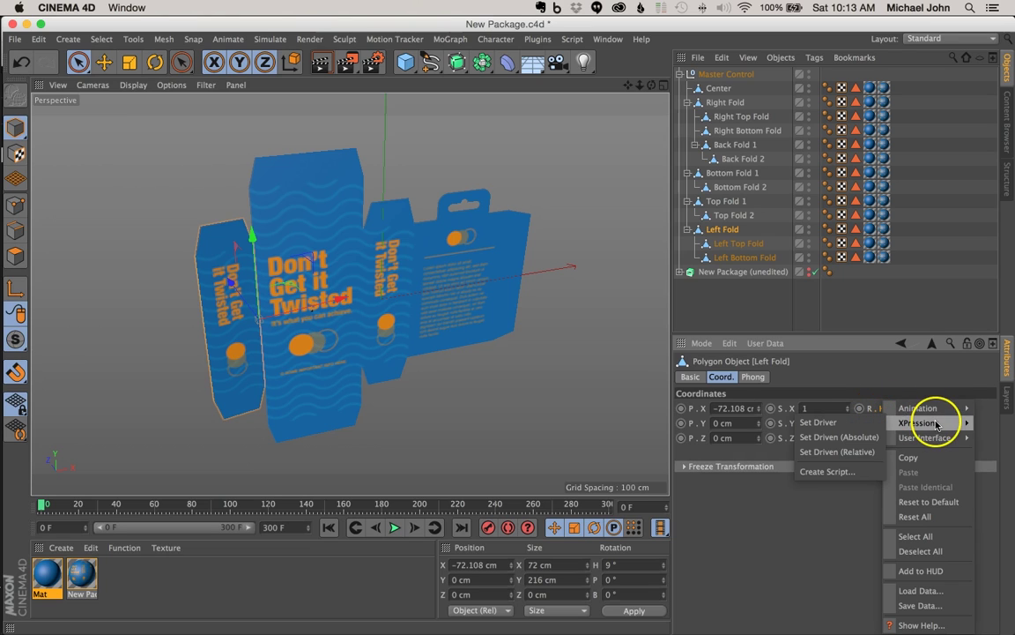
left_click(844, 436)
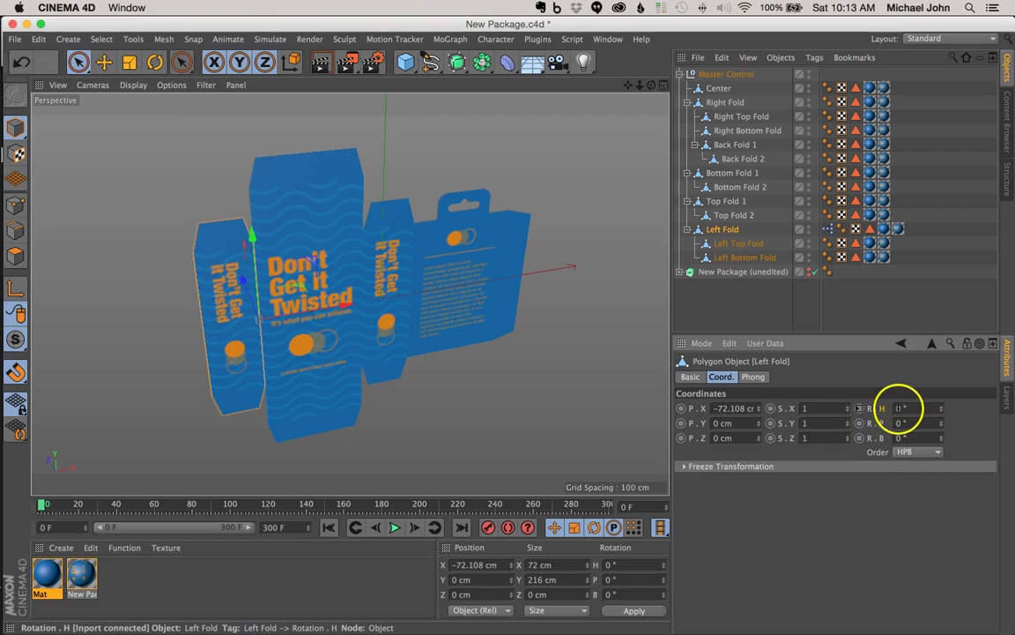
Step: Try out Master Control's Left Fold control with negative and positive percentages, leaving it at 18%
left_click(704, 77)
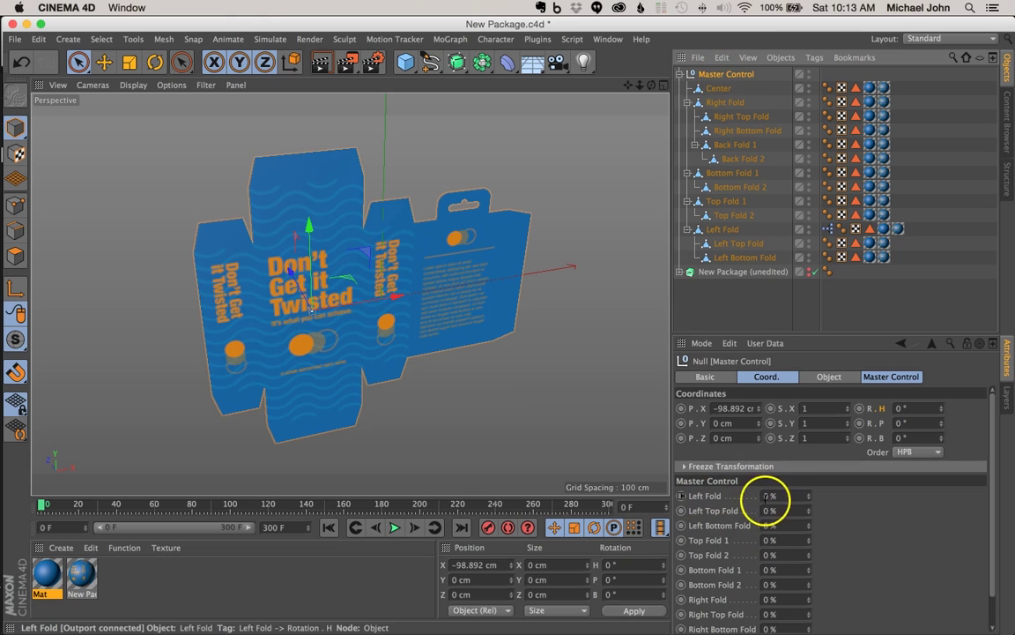
left_click_drag(806, 494, 809, 499)
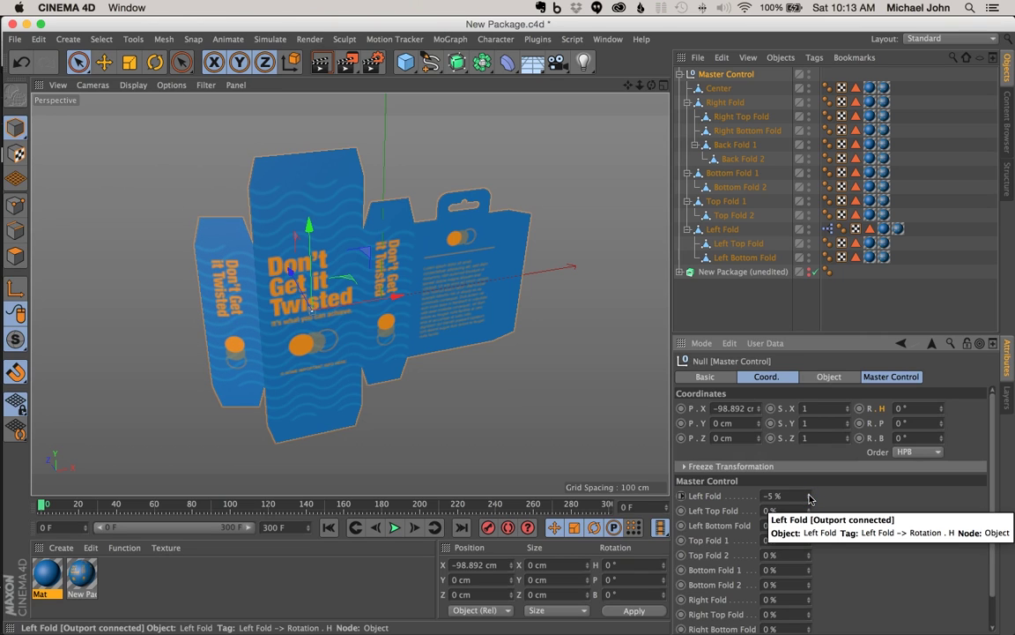
left_click_drag(810, 498, 809, 499)
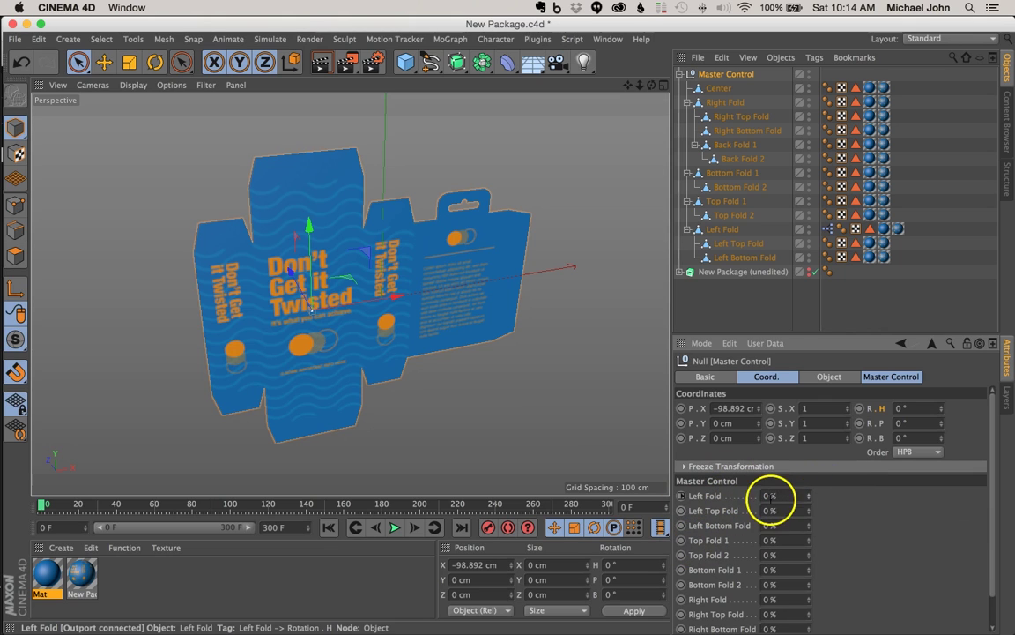
left_click_drag(809, 498, 809, 498)
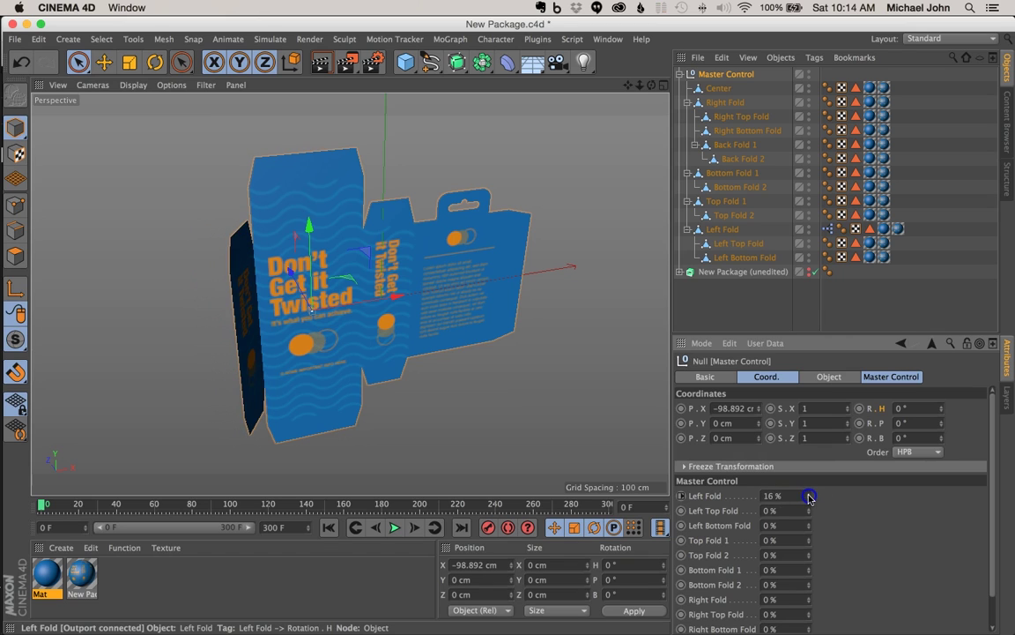
left_click_drag(809, 498, 809, 499)
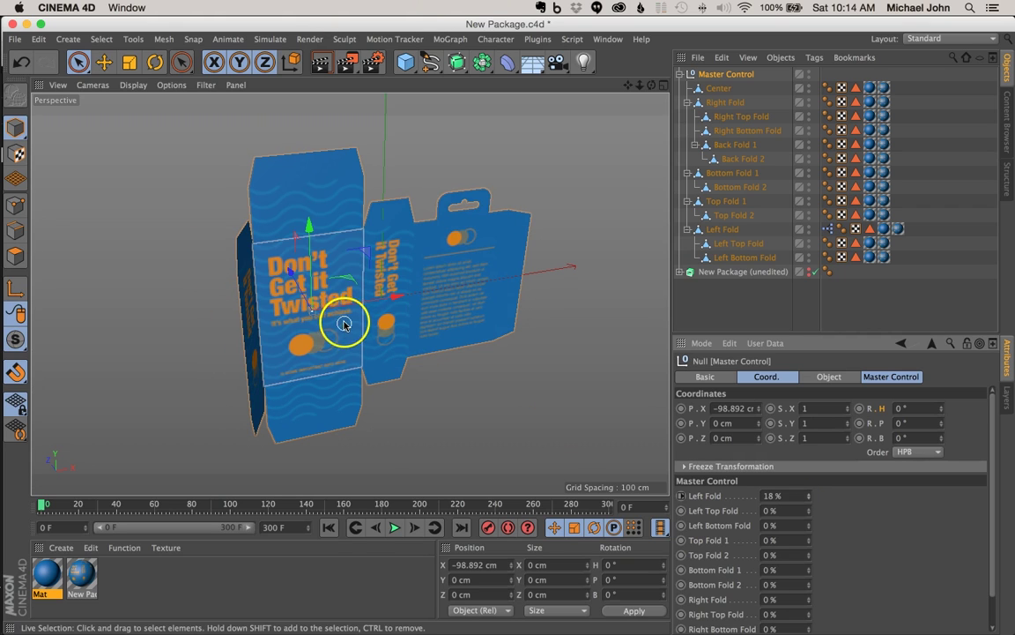
left_click(736, 294)
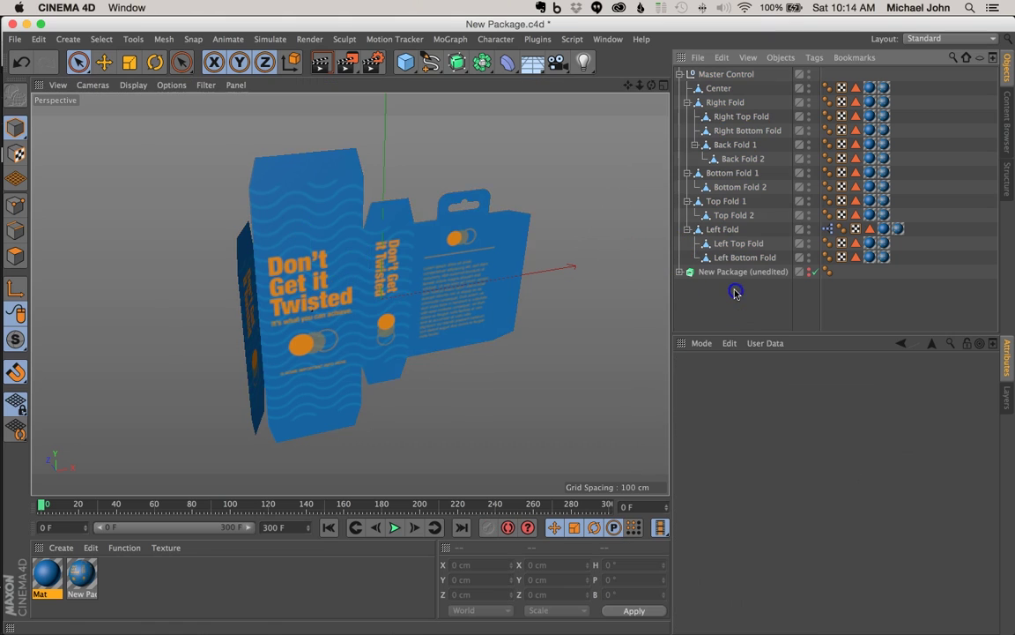
left_click_drag(350, 314, 323, 305, "alt")
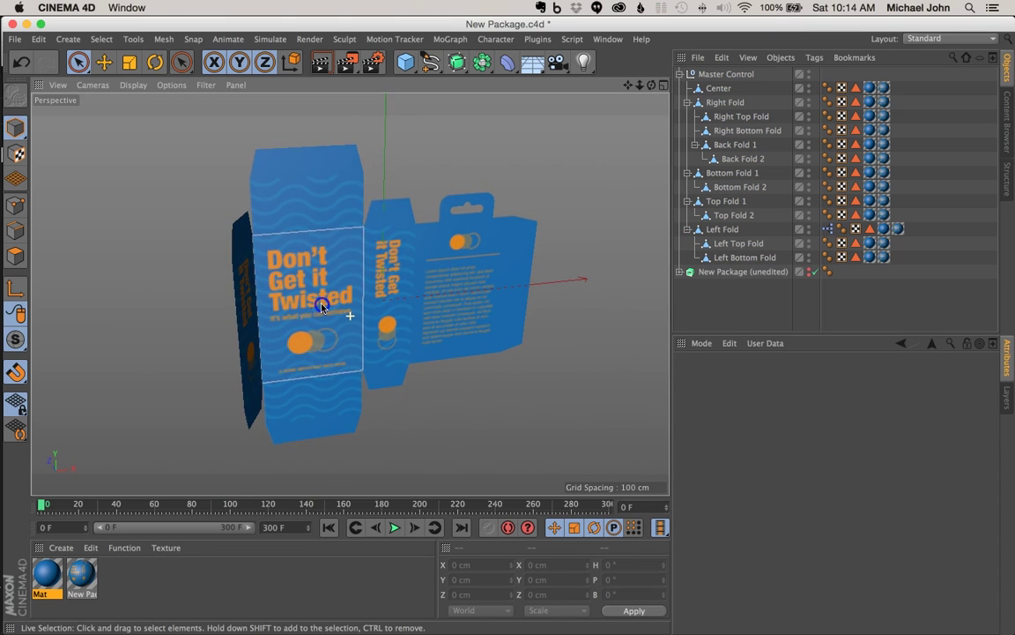
left_click(720, 75)
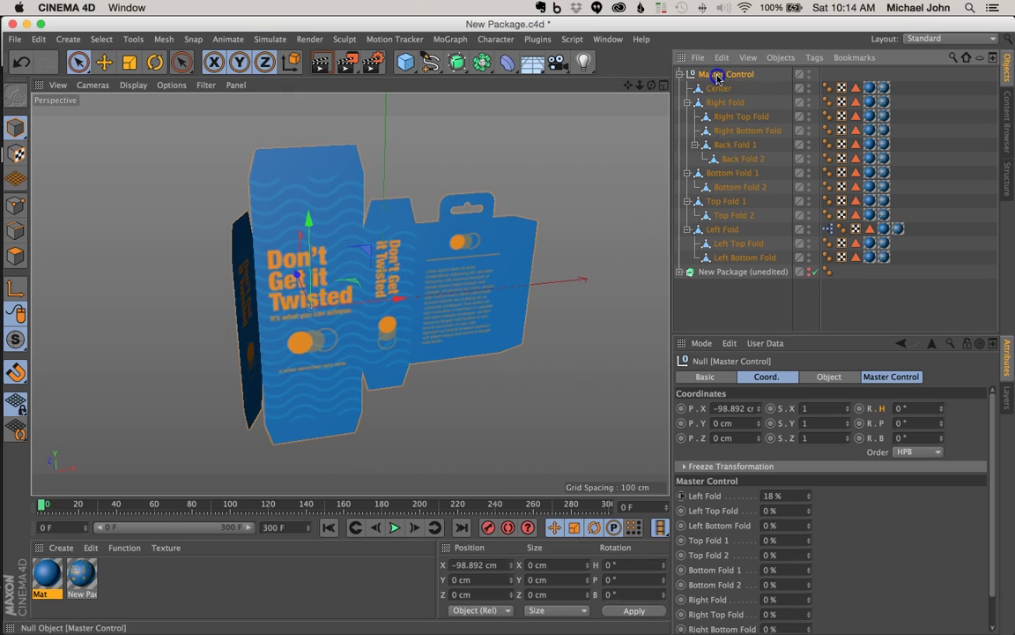
Step: Open the Left Fold object's XPresso expression and space the Master Control, Range Mapper and Left Fold nodes in one row
left_click(830, 230)
left_click(829, 231)
double_click(829, 231)
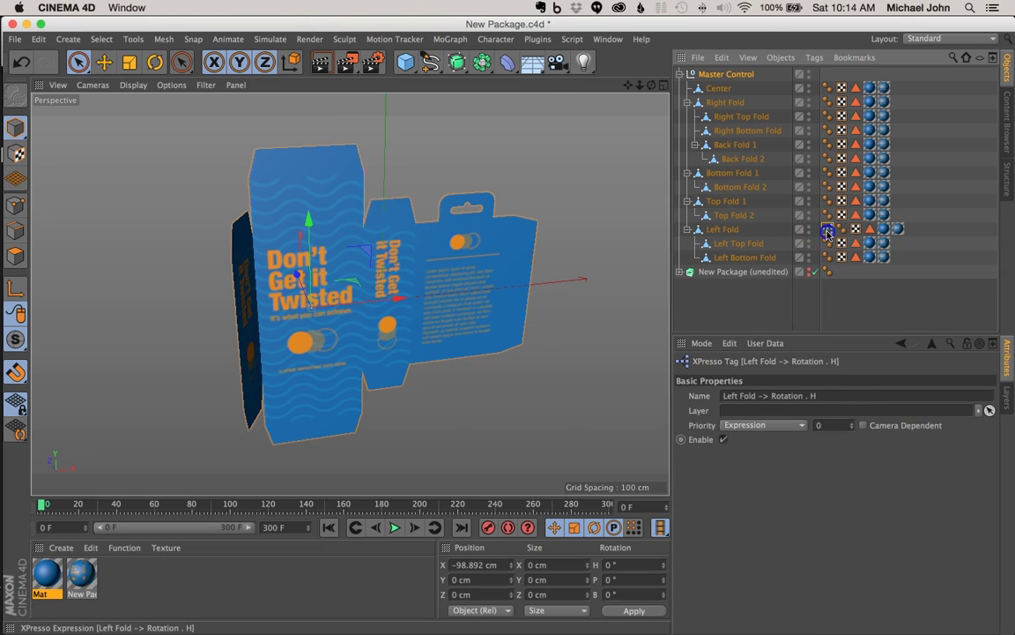
left_click_drag(360, 102, 337, 104)
left_click_drag(325, 155, 409, 167)
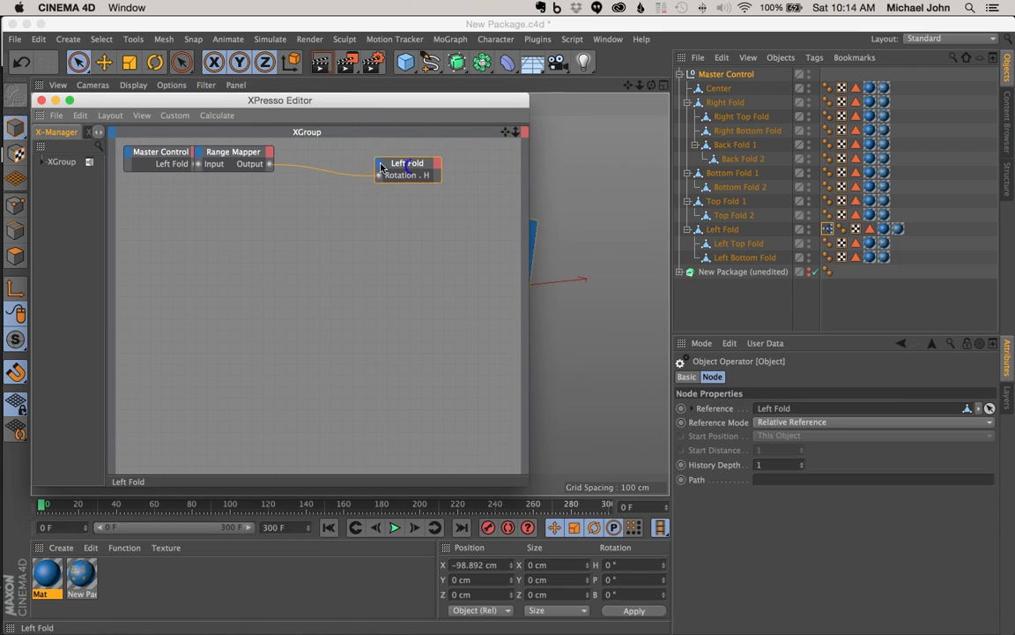
left_click_drag(234, 153, 292, 152)
left_click_drag(406, 165, 408, 150)
left_click_drag(303, 153, 292, 154)
left_click_drag(404, 155, 409, 154)
left_click_drag(300, 157, 283, 155)
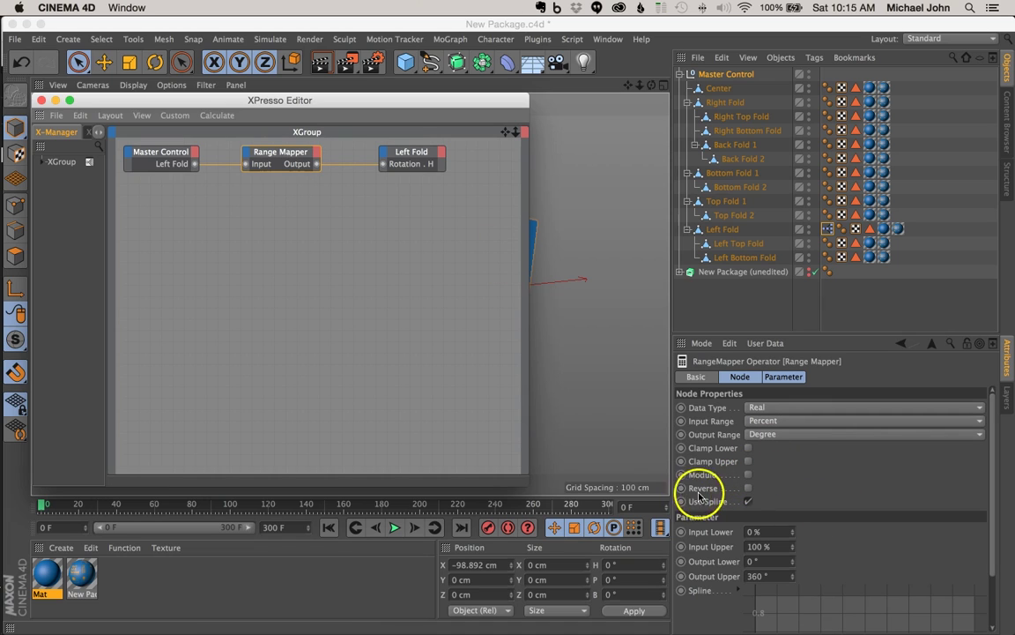
Step: Enable Reverse on the Range Mapper node and close the XPresso Editor
left_click(747, 490)
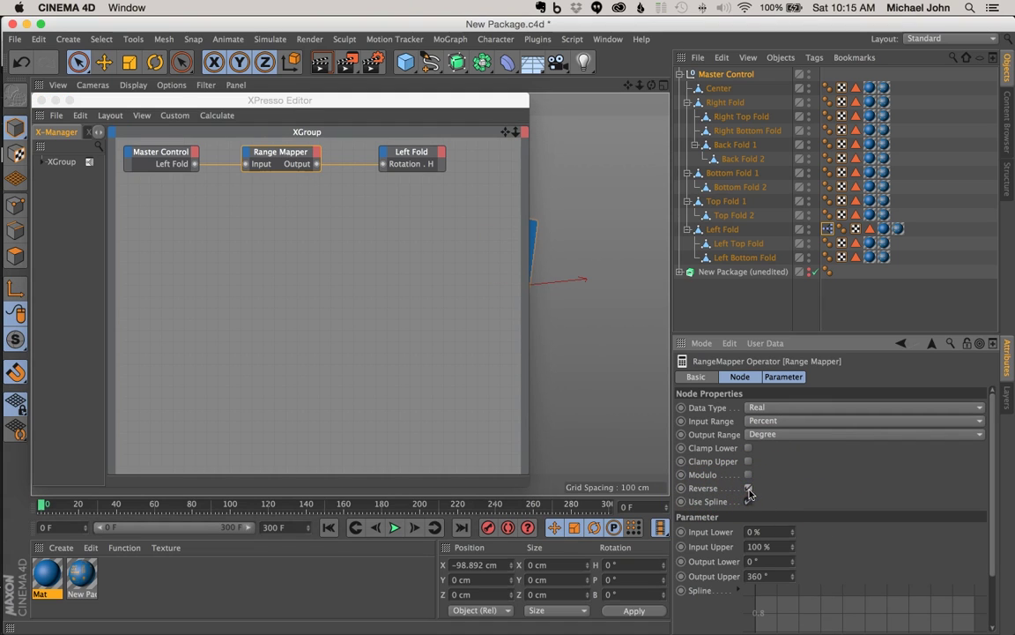
left_click(38, 100)
left_click_drag(336, 317, 251, 265, "alt")
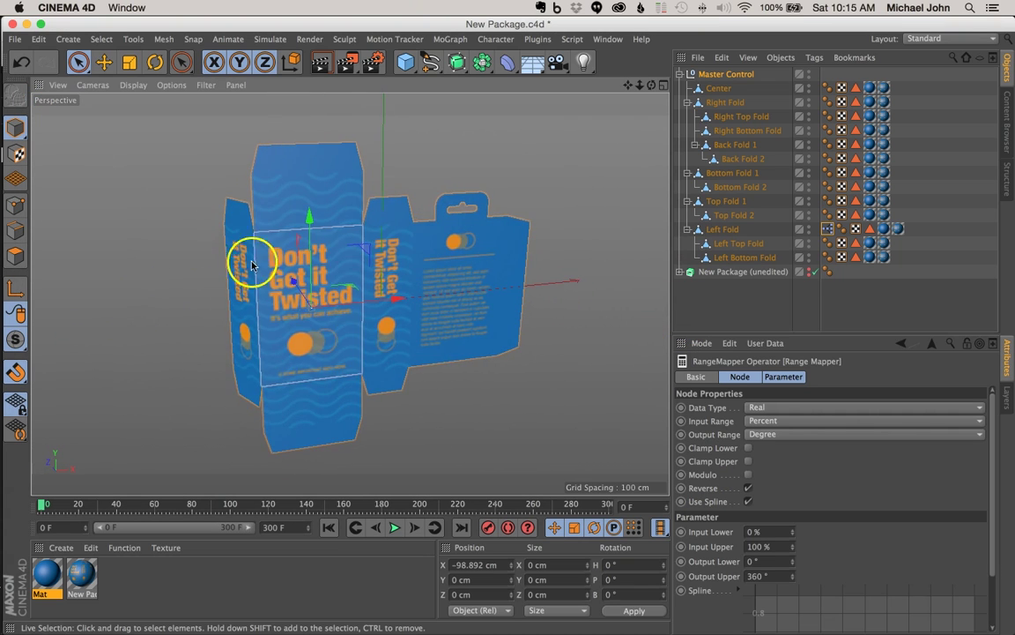
Step: Set Master Control's Left Fold to 25% and inspect the folded panel
left_click(721, 74)
left_click_drag(809, 496, 809, 496)
left_click_drag(283, 306, 358, 329, "alt")
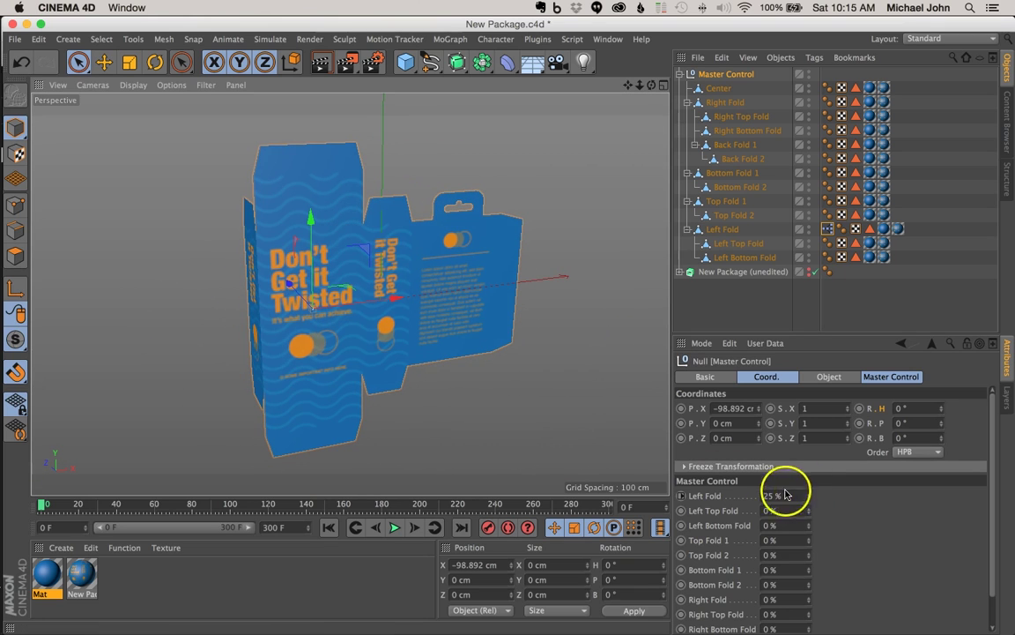
left_click_drag(365, 324, 340, 328, "alt")
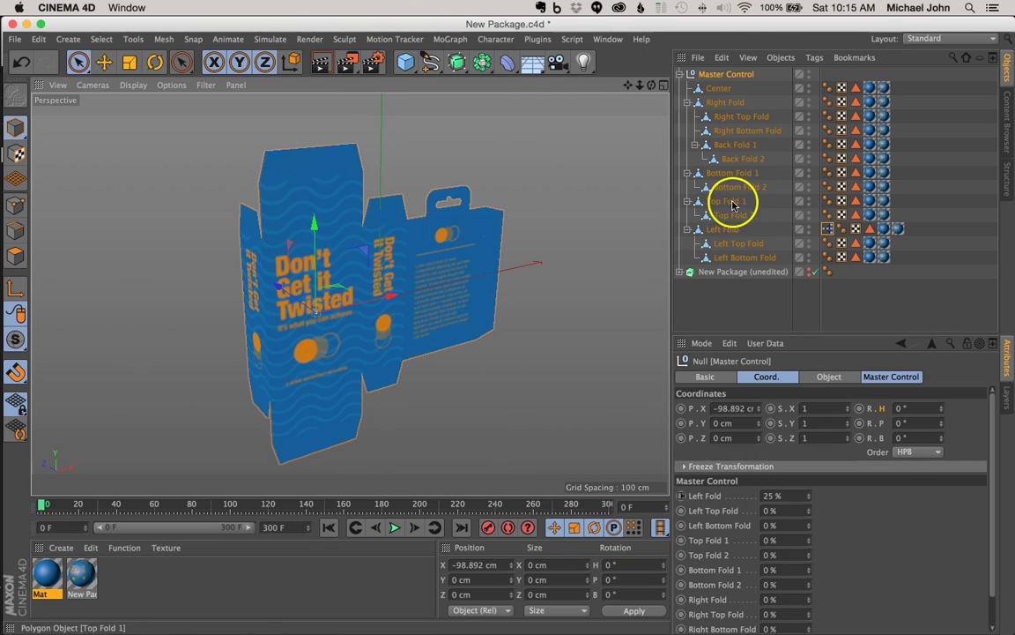
Step: Set Master Control's Left Top Fold parameter as the XPressions driver
left_click(707, 515)
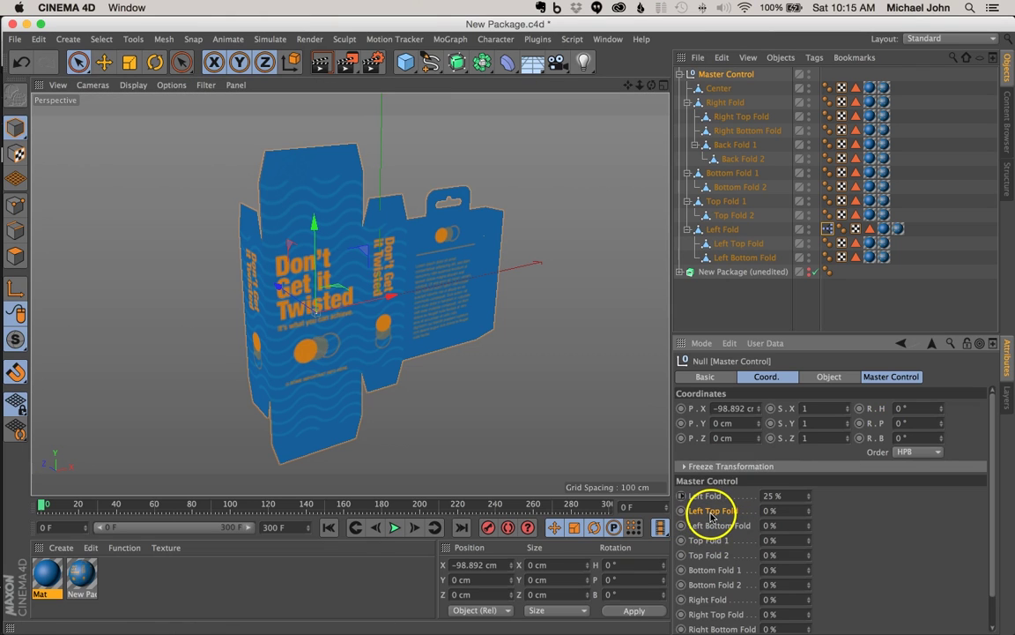
right_click(711, 517)
left_click(703, 515)
right_click(704, 514)
mouse_move(749, 425)
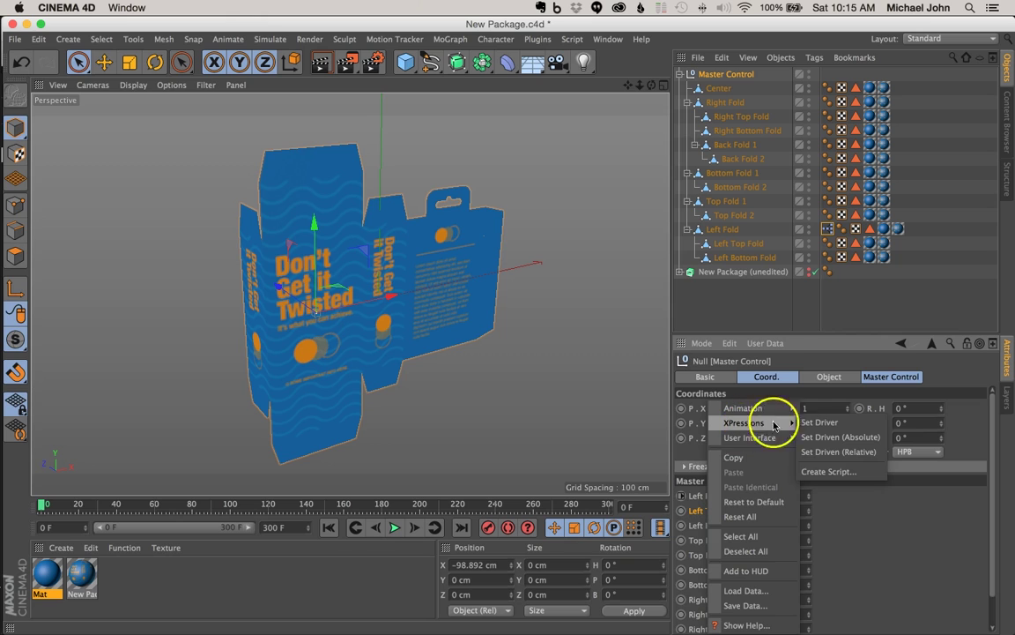
left_click(831, 421)
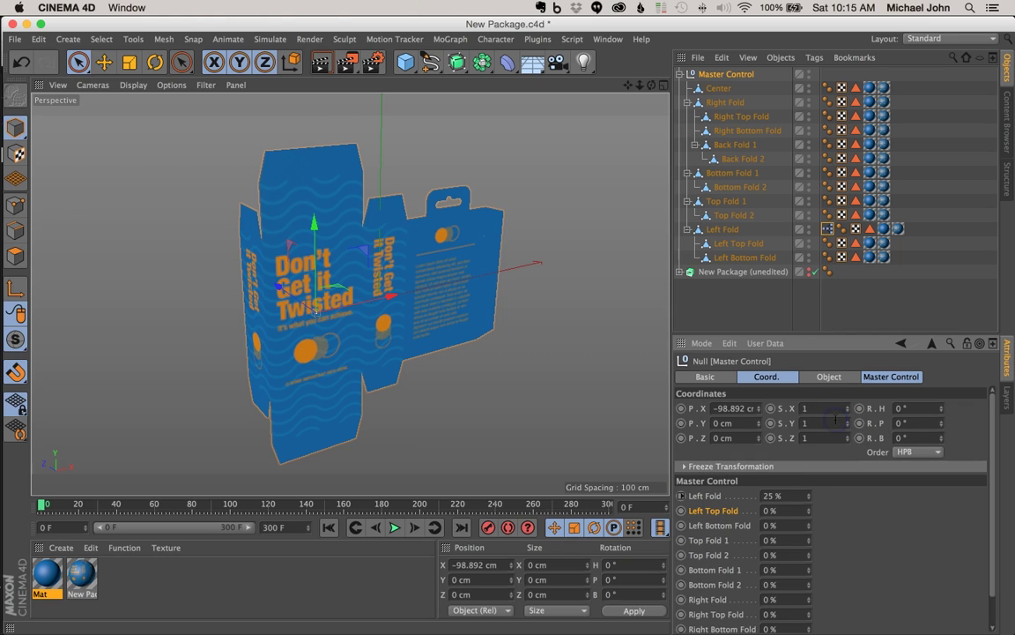
Step: Make the Left Top Fold object's pitch rotation (R.P) driven by the Left Top Fold parameter
left_click(731, 244)
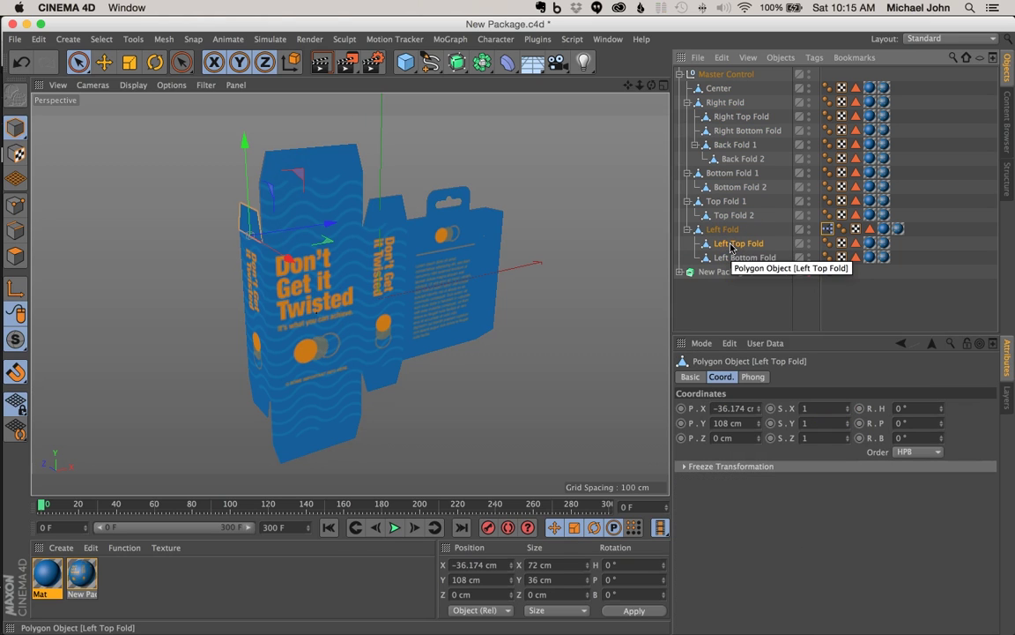
left_click(941, 427)
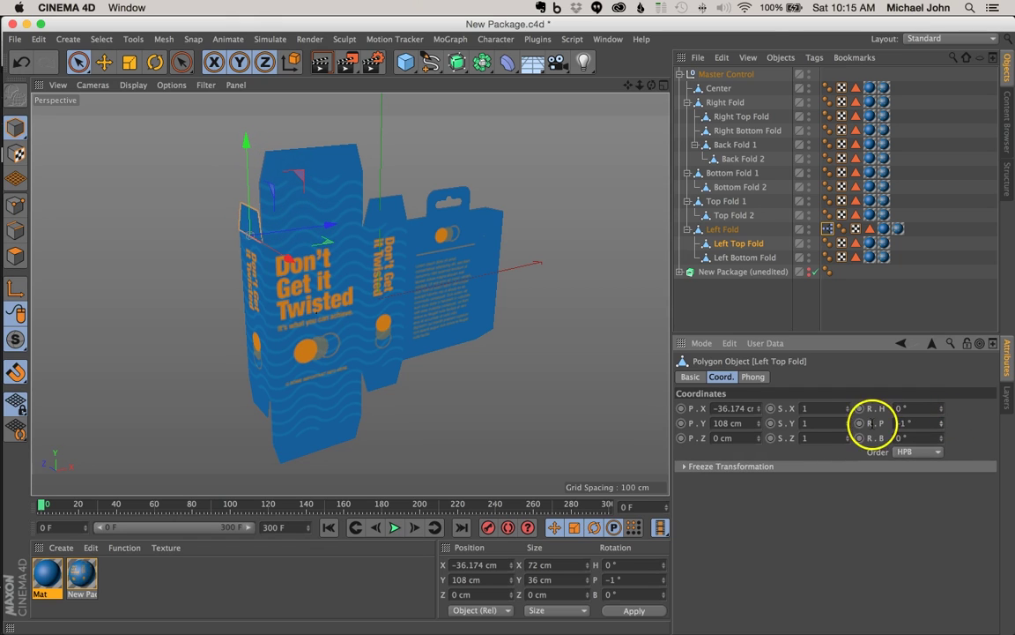
left_click(881, 427)
right_click(883, 428)
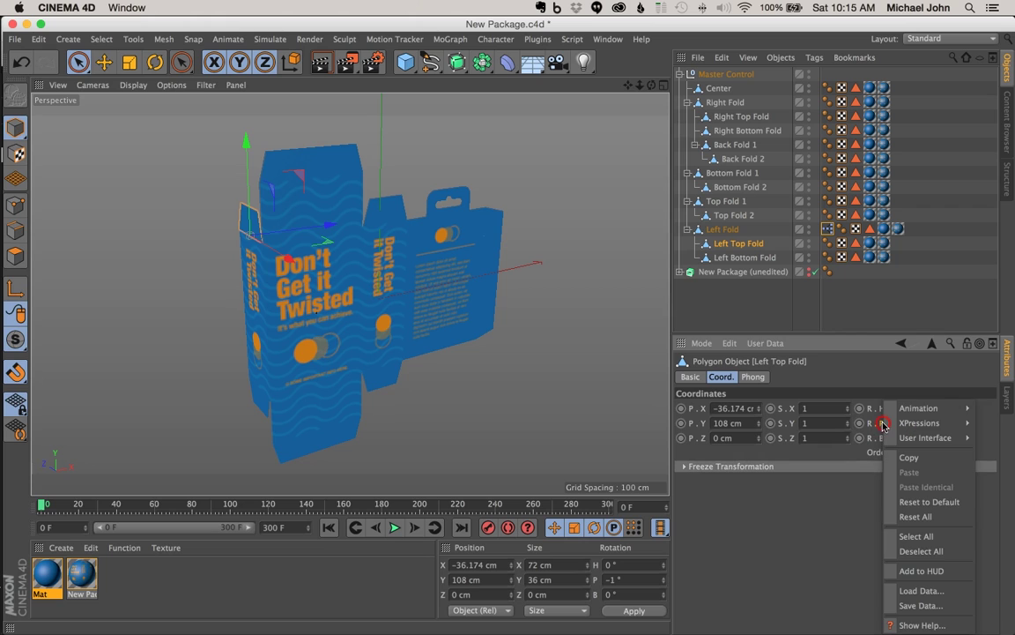
mouse_move(927, 426)
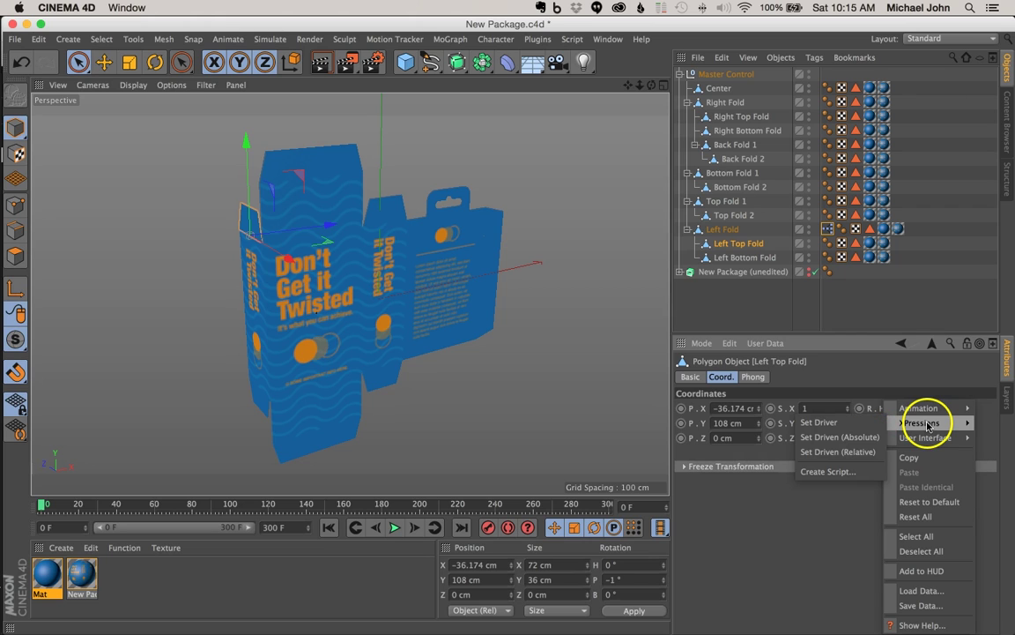
left_click(848, 424)
Step: Set Master Control's Left Top Fold to 25%
left_click(737, 78)
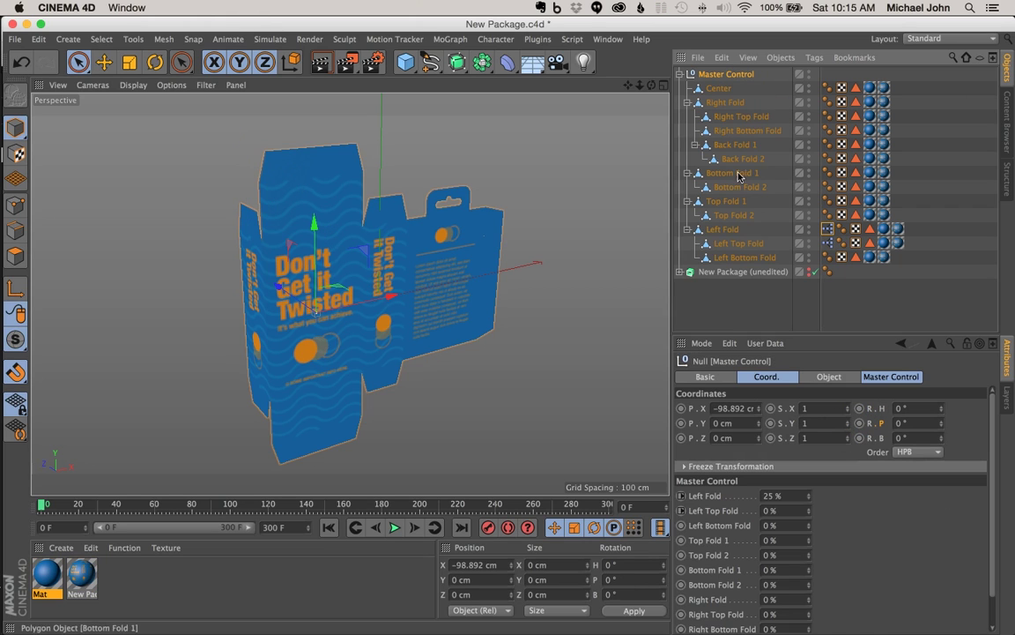
left_click_drag(810, 512, 810, 512)
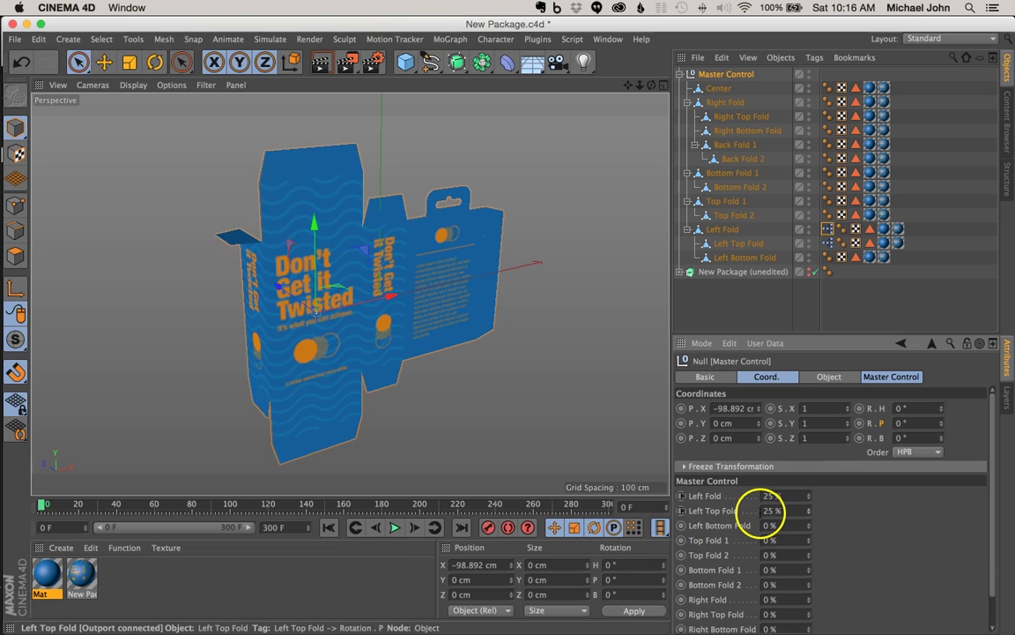
Step: Enable Reverse on the Range Mapper node in the Left Top Fold object's XPresso expression, spacing out its nodes
left_click(828, 244)
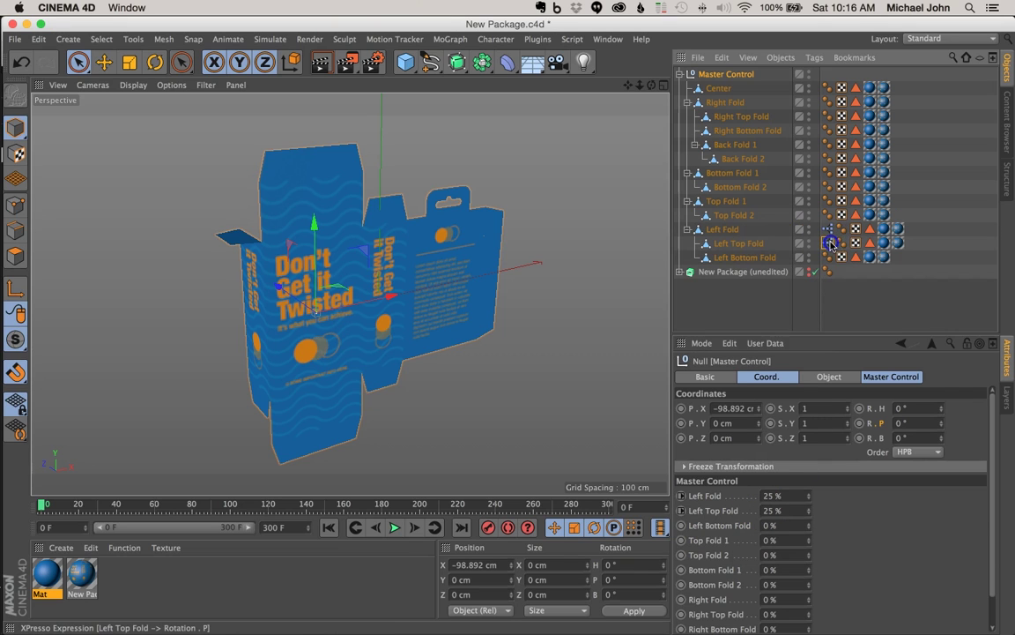
double_click(829, 244)
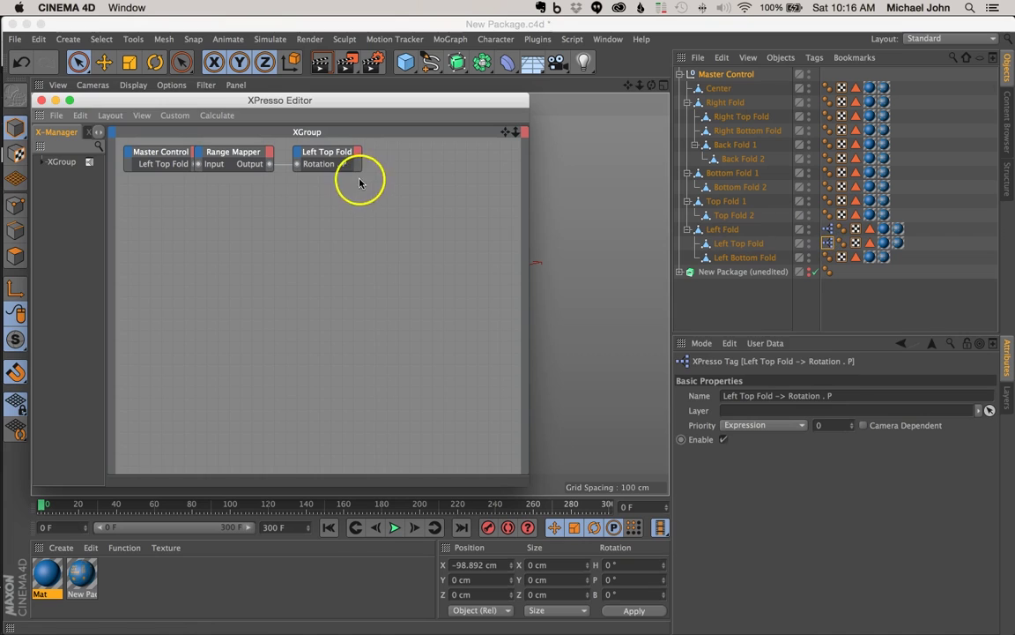
left_click_drag(336, 156, 385, 158)
left_click_drag(239, 156, 279, 161)
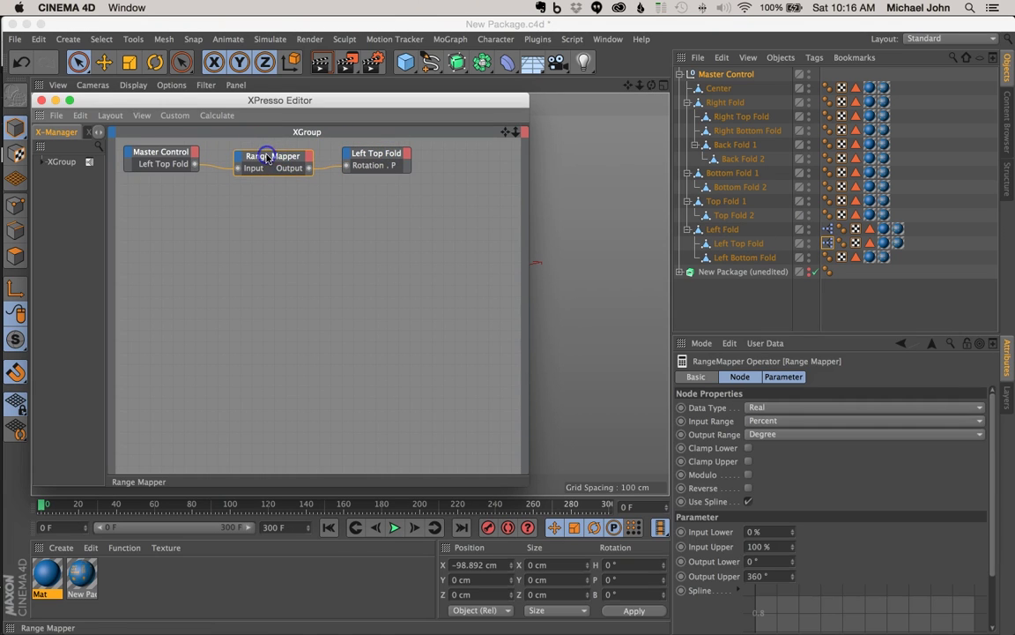
left_click(748, 488)
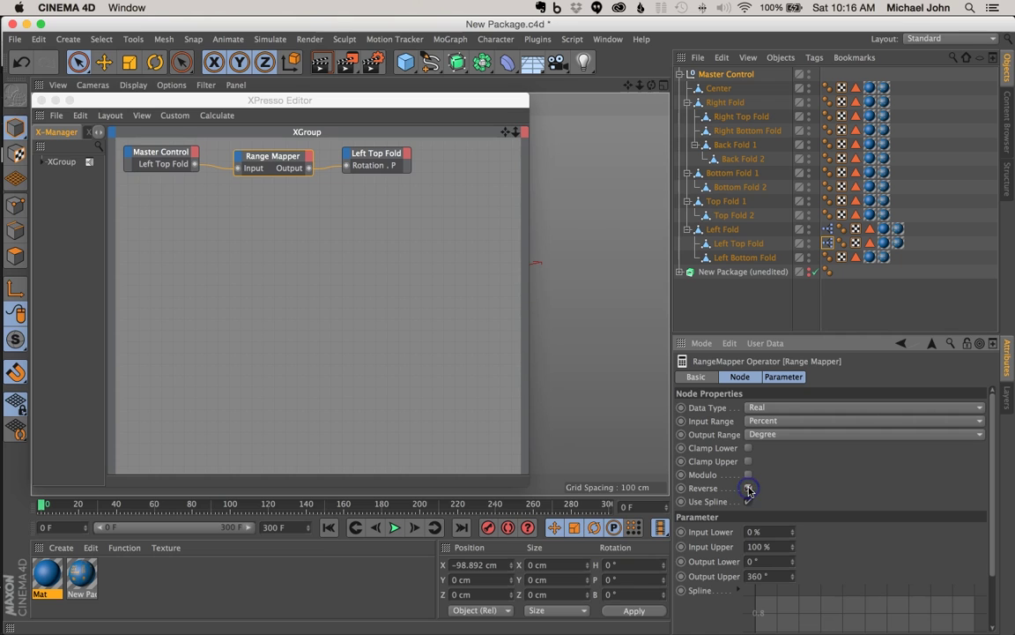
left_click(40, 100)
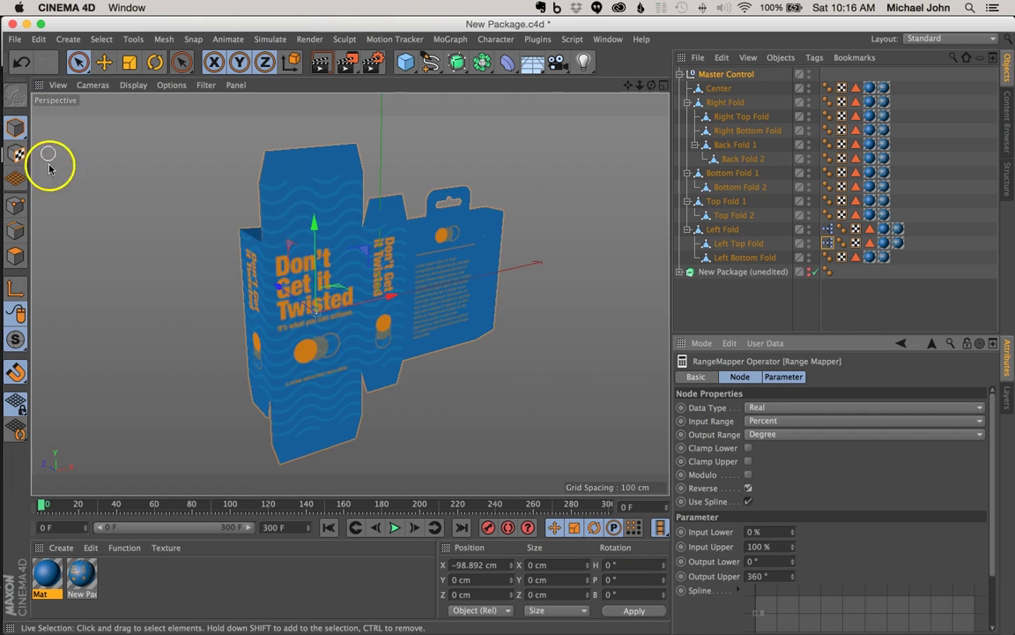
mouse_move(338, 314)
left_mouse_down("alt")
mouse_move(589, 290)
mouse_move(317, 288)
mouse_move(293, 334)
mouse_move(397, 345)
mouse_move(352, 318)
left_mouse_up("alt")
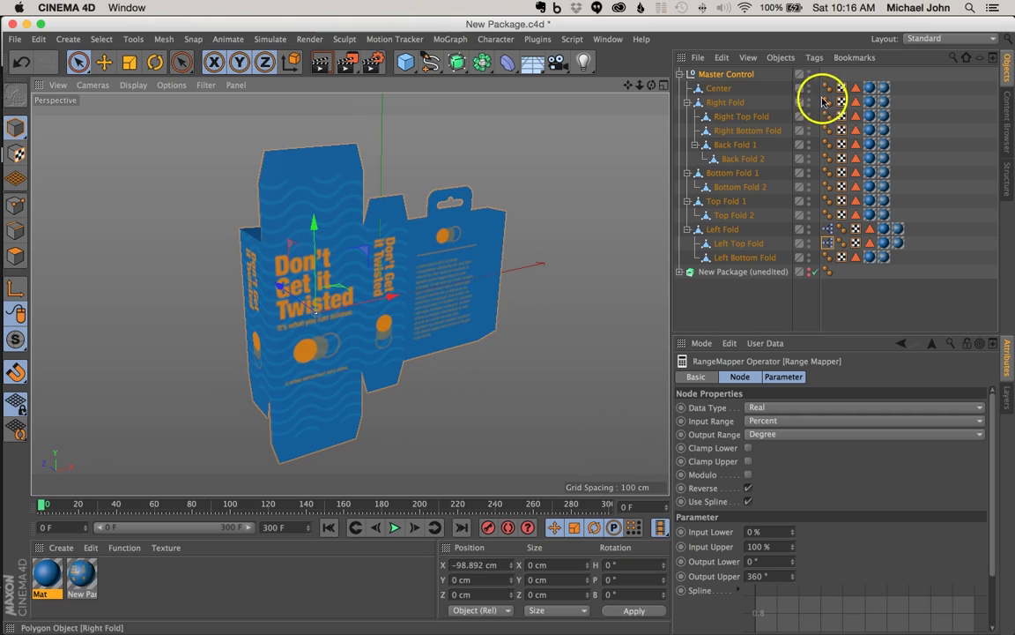
Step: Set Master Control's Left Bottom Fold parameter as the XPressions driver
left_click(737, 75)
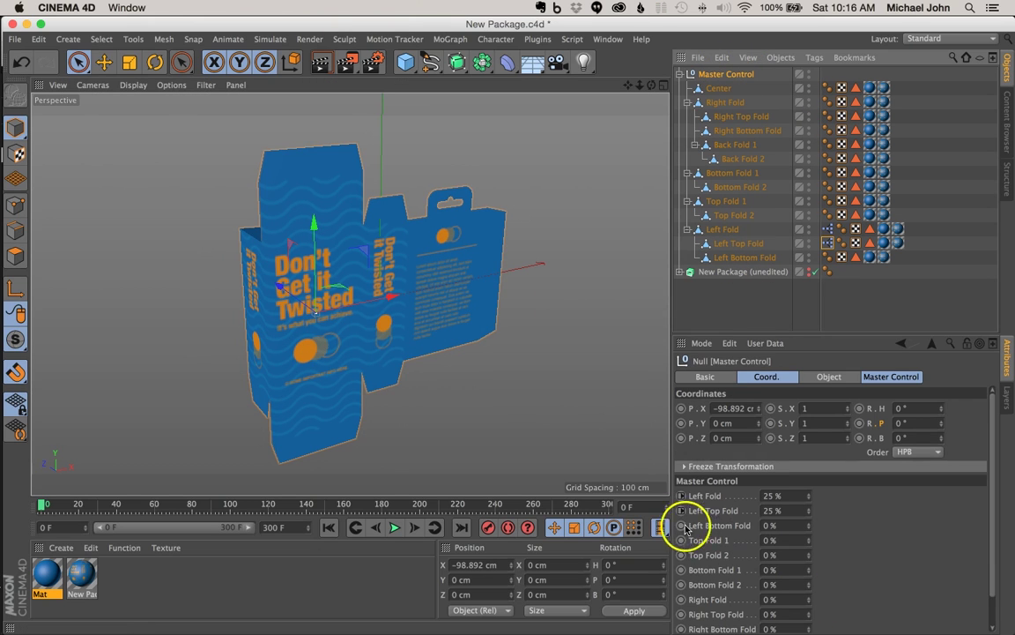
left_click(718, 526)
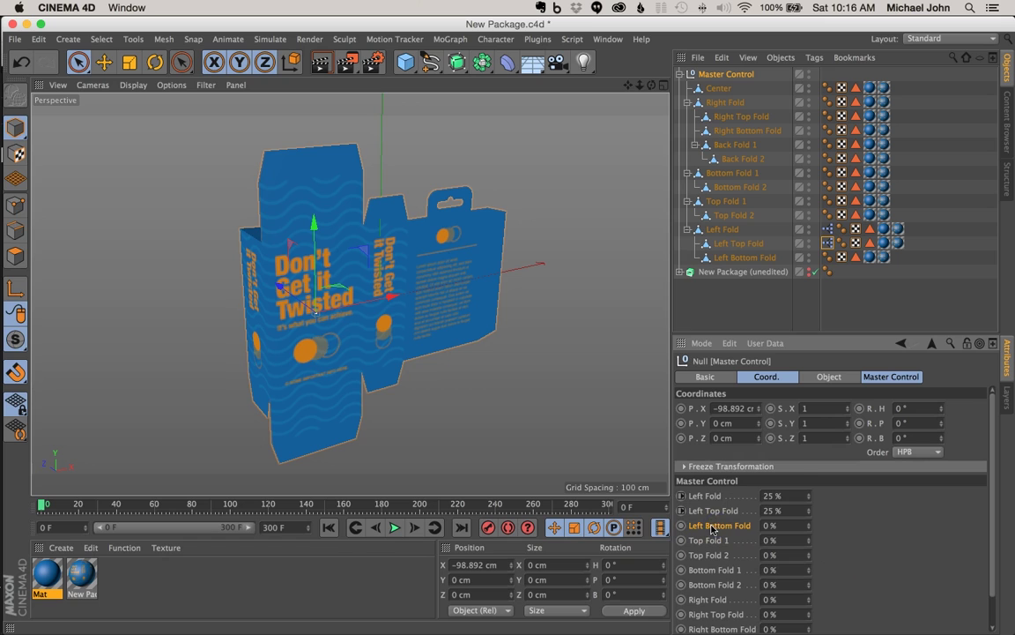
right_click(712, 527)
mouse_move(756, 424)
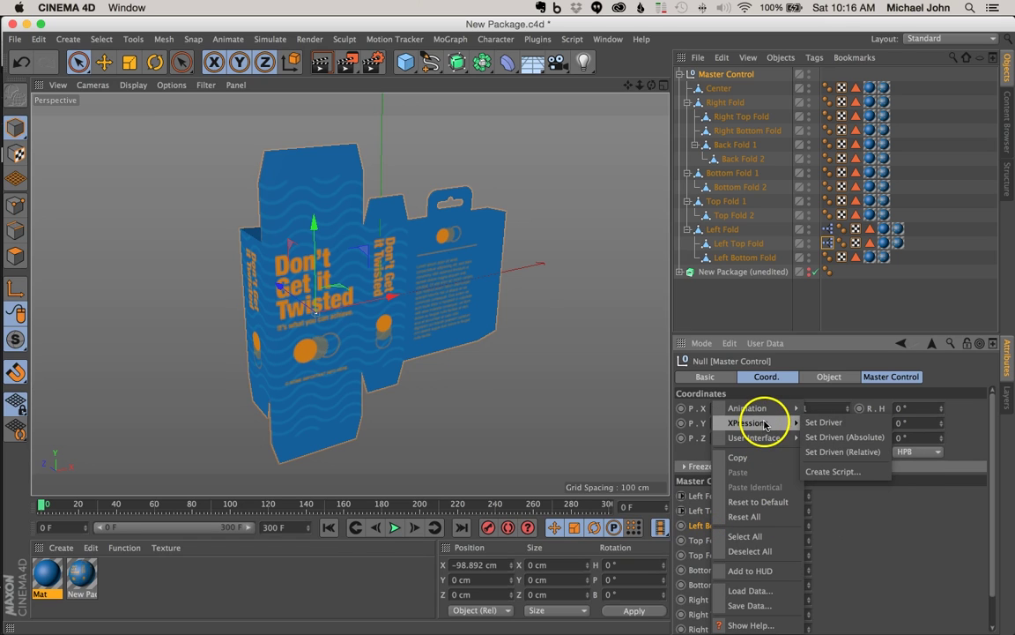
left_click(843, 424)
Step: Make the Left Bottom Fold object's pitch rotation (R.P) absolutely driven by the Left Bottom Fold parameter
left_click(748, 257)
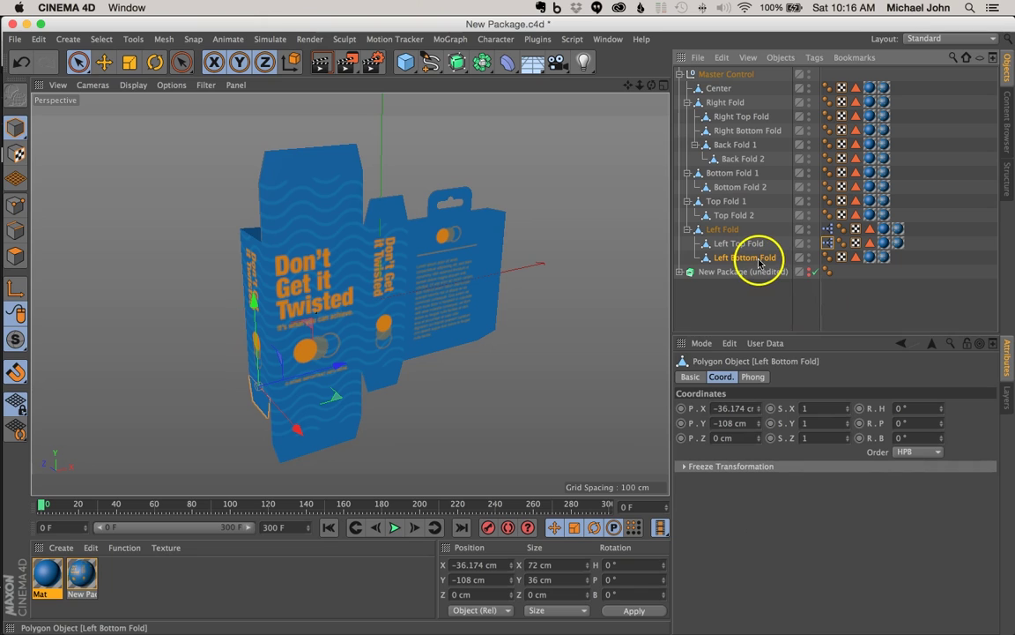
right_click(883, 428)
left_click(922, 423)
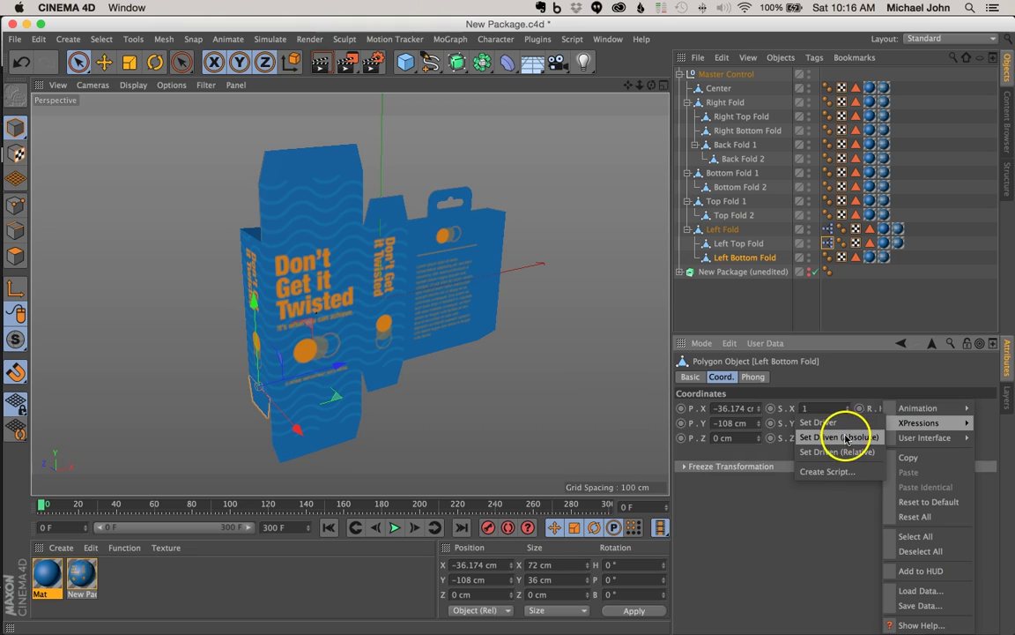
left_click(844, 437)
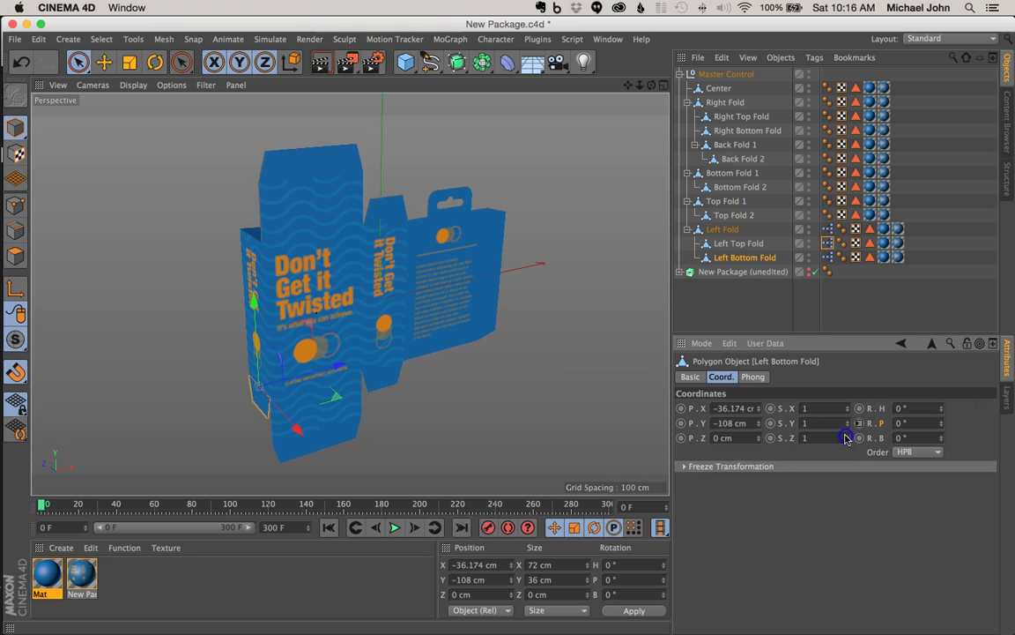
Step: Set Master Control's Left Bottom Fold to 25% and inspect the folded flap
left_click(710, 75)
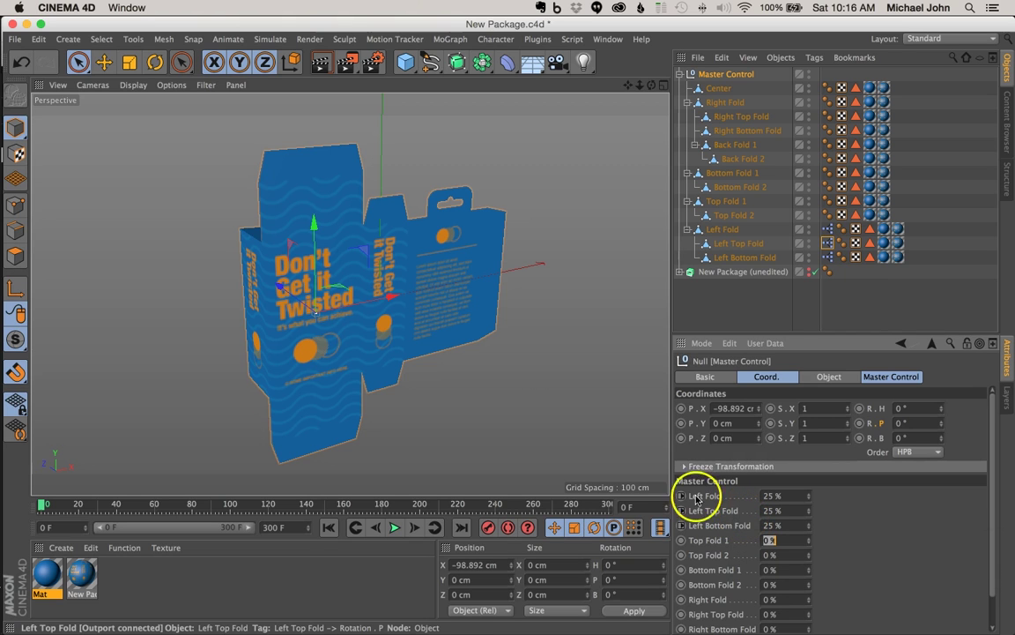
left_click_drag(356, 356, 325, 296, "alt")
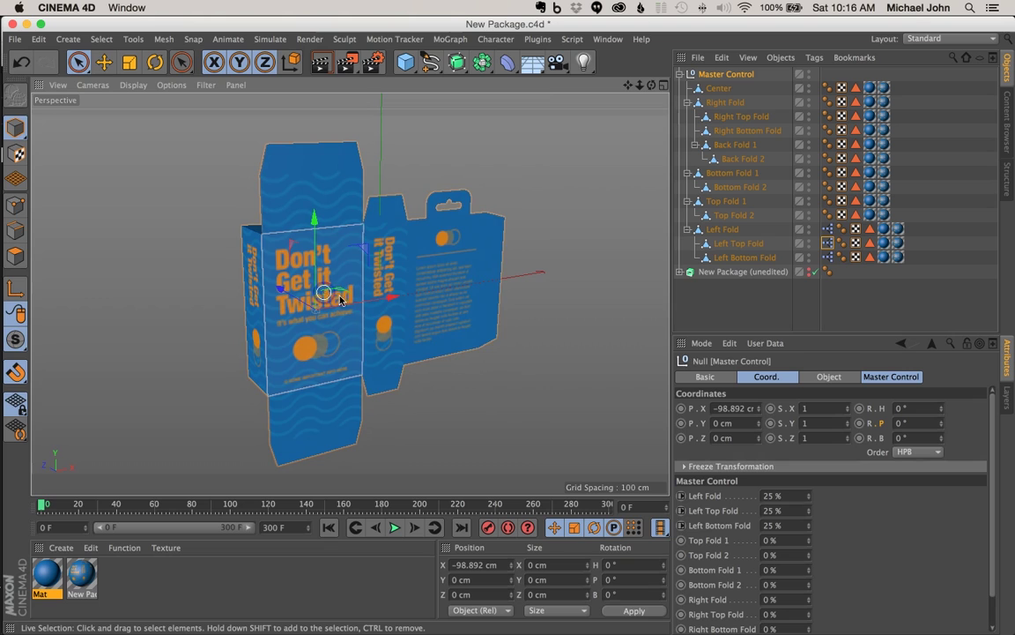
Step: Set Master Control's Top Fold 1 parameter as the XPressions driver
left_click(705, 541)
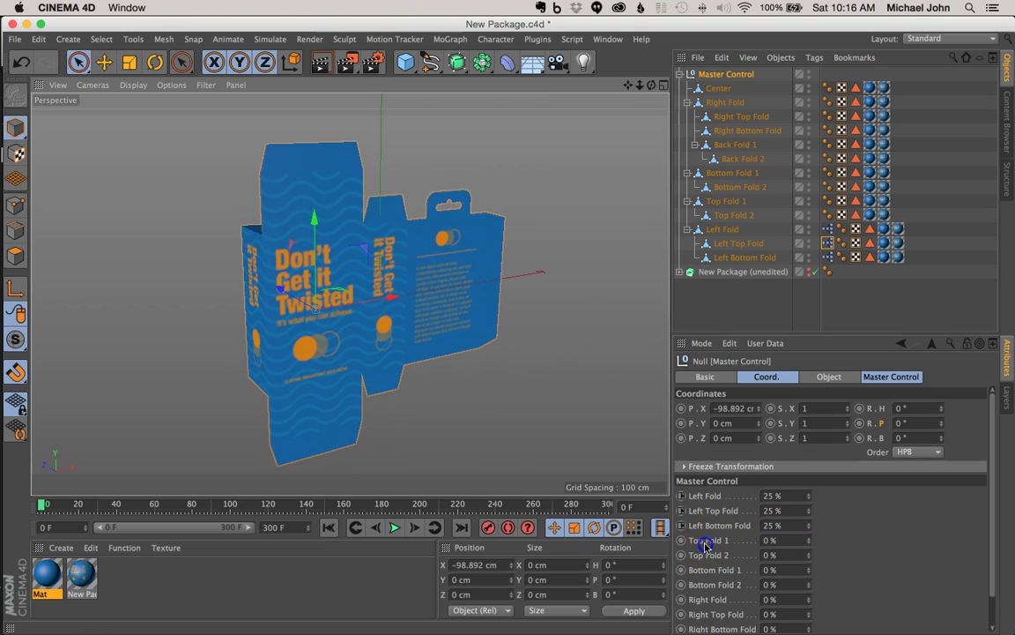
right_click(703, 547)
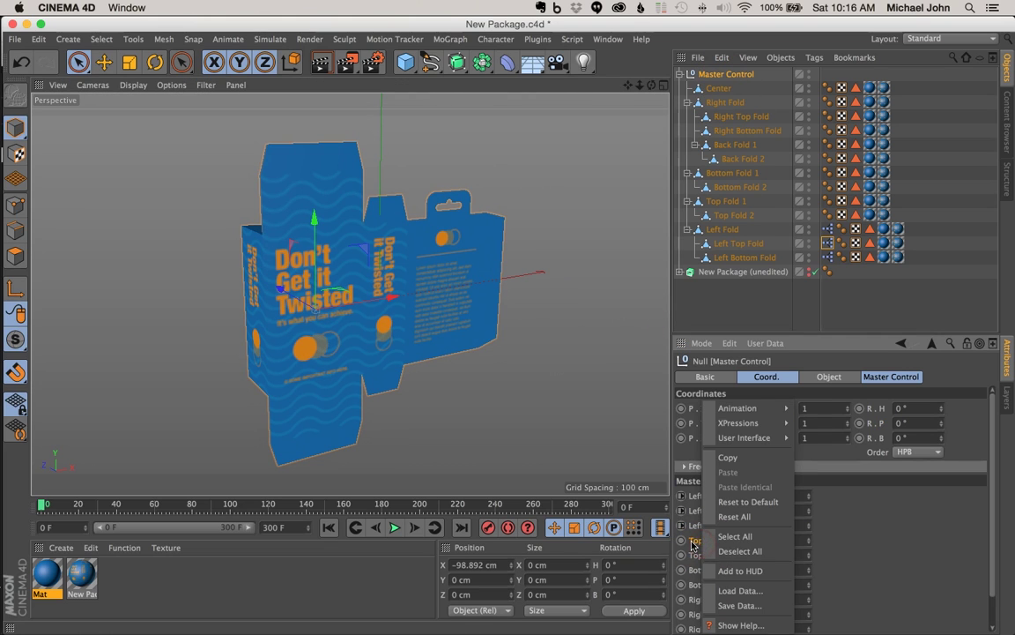
left_click(694, 542)
right_click(705, 547)
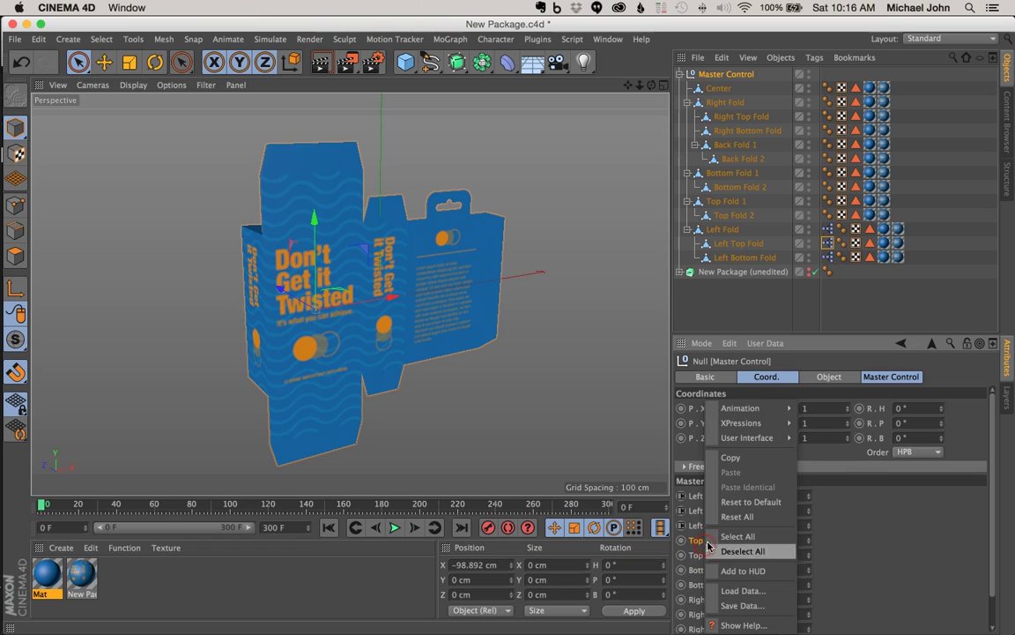
left_click(818, 425)
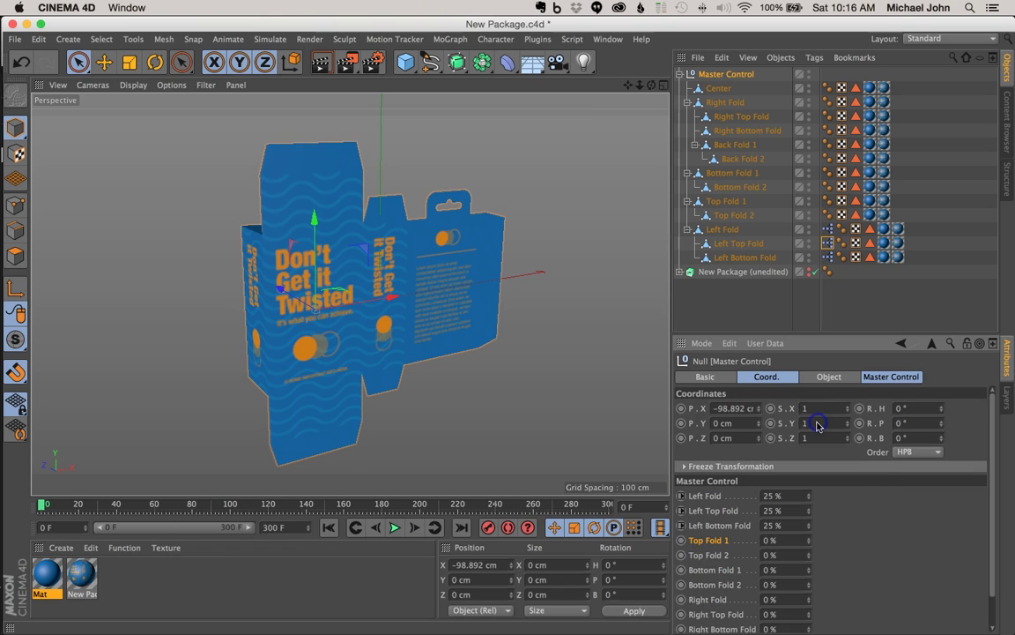
Step: Collapse the Left Fold hierarchy and make the Top Fold 1 object's pitch rotation (R.P) absolutely driven by the Top Fold 1 parameter
left_click(687, 231)
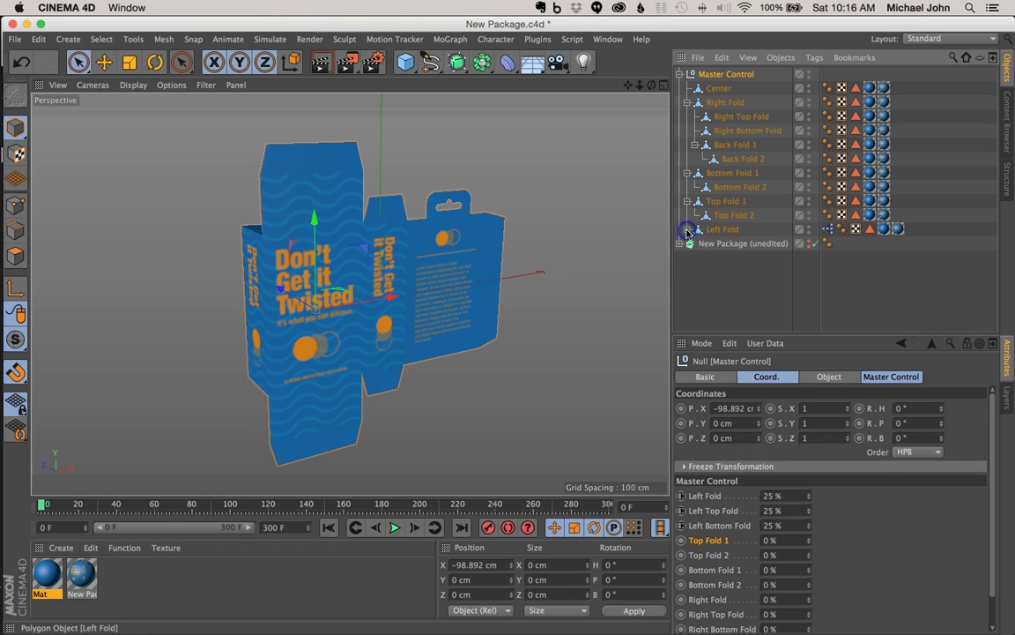
left_click(725, 203)
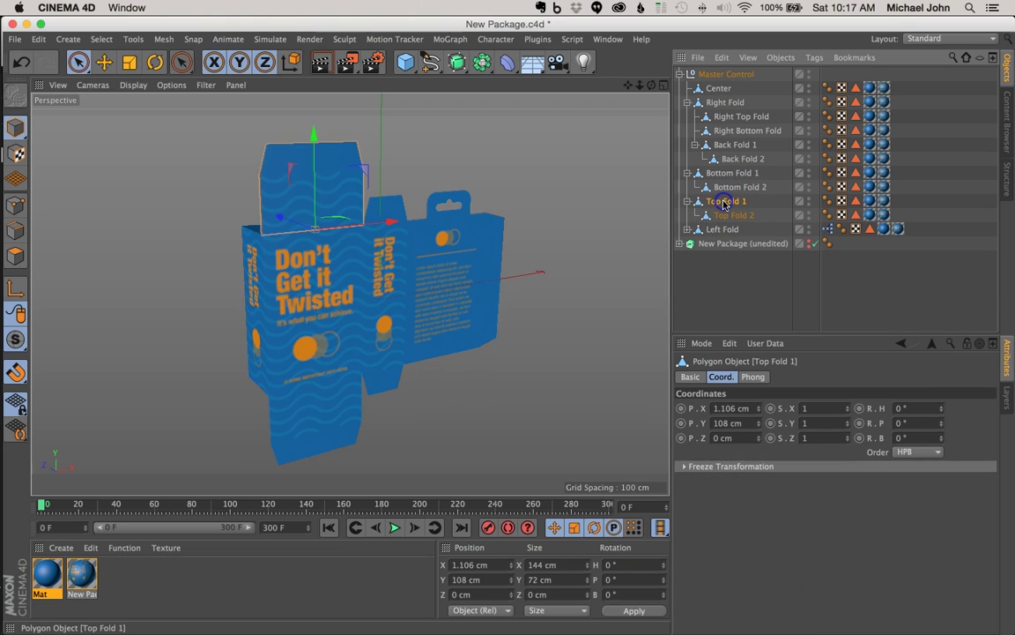
left_click(885, 426)
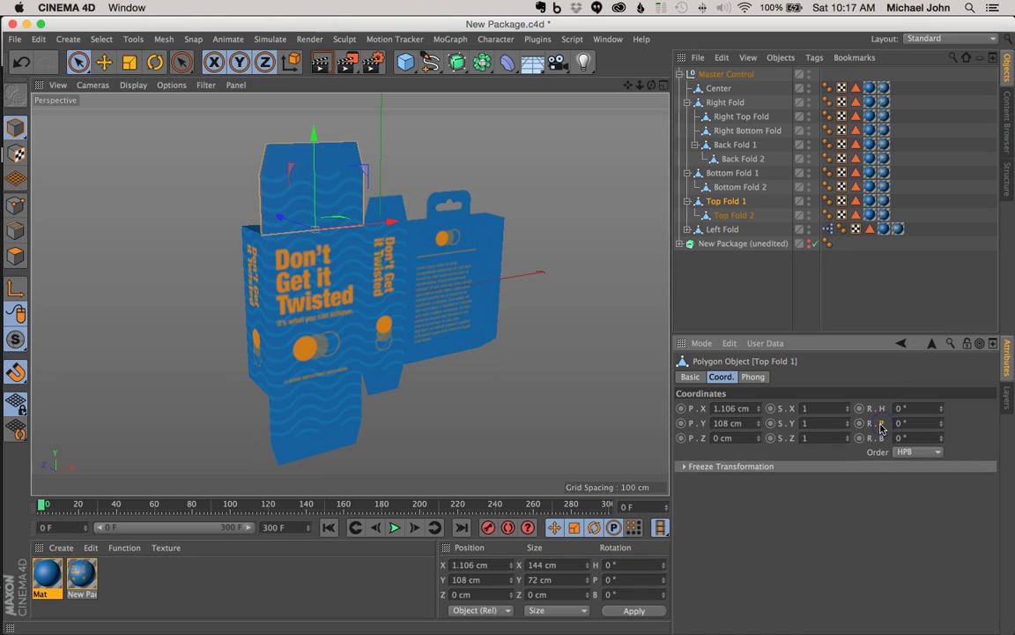
right_click(883, 427)
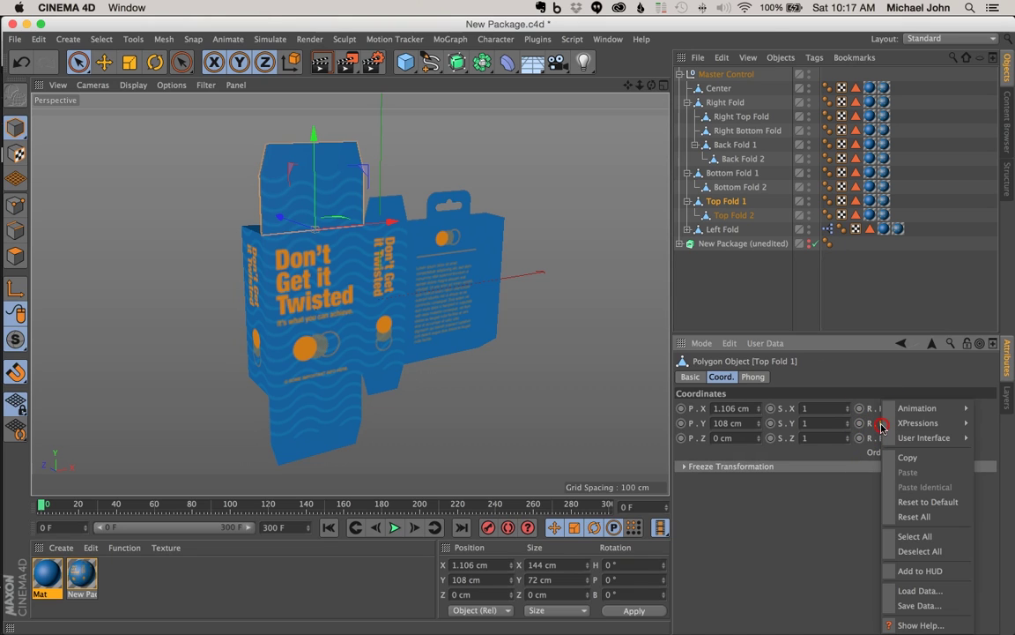
mouse_move(919, 428)
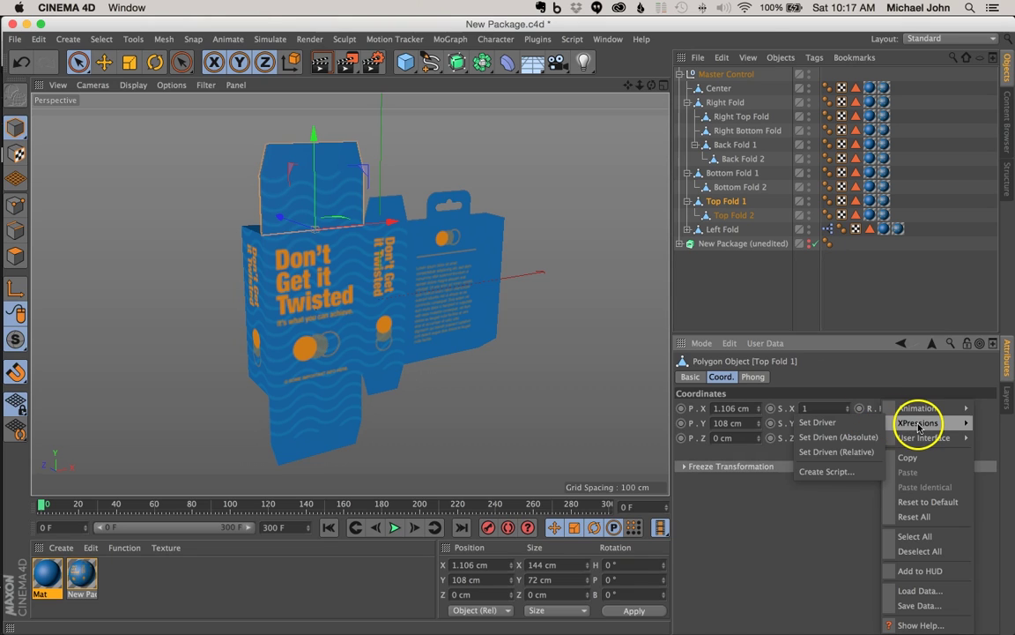
left_click(840, 437)
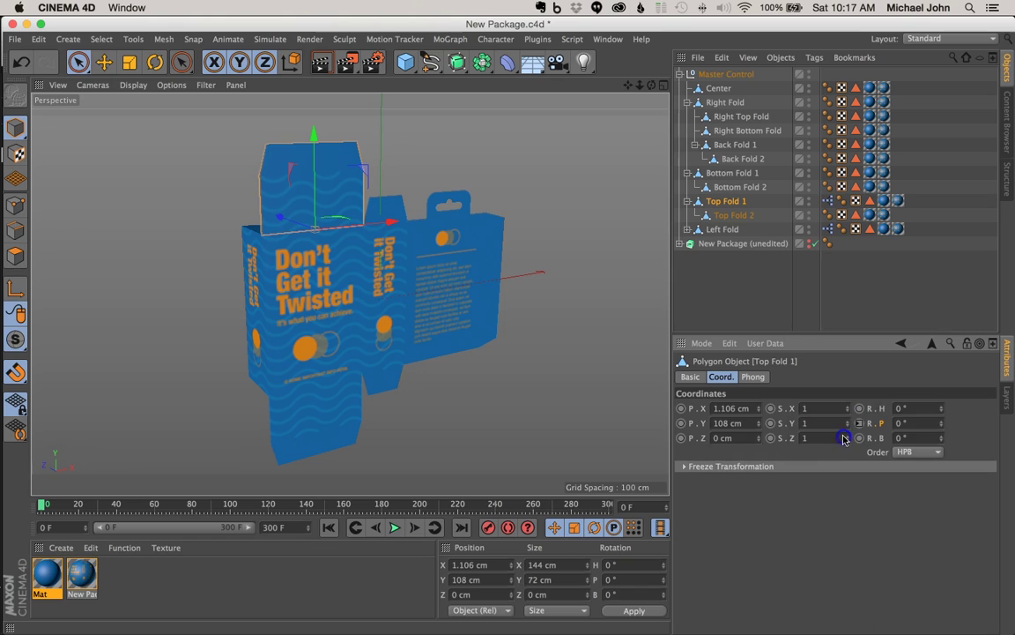
Step: Set Master Control's Top Fold 1 to 25% and inspect the direction of the fold
left_click(724, 74)
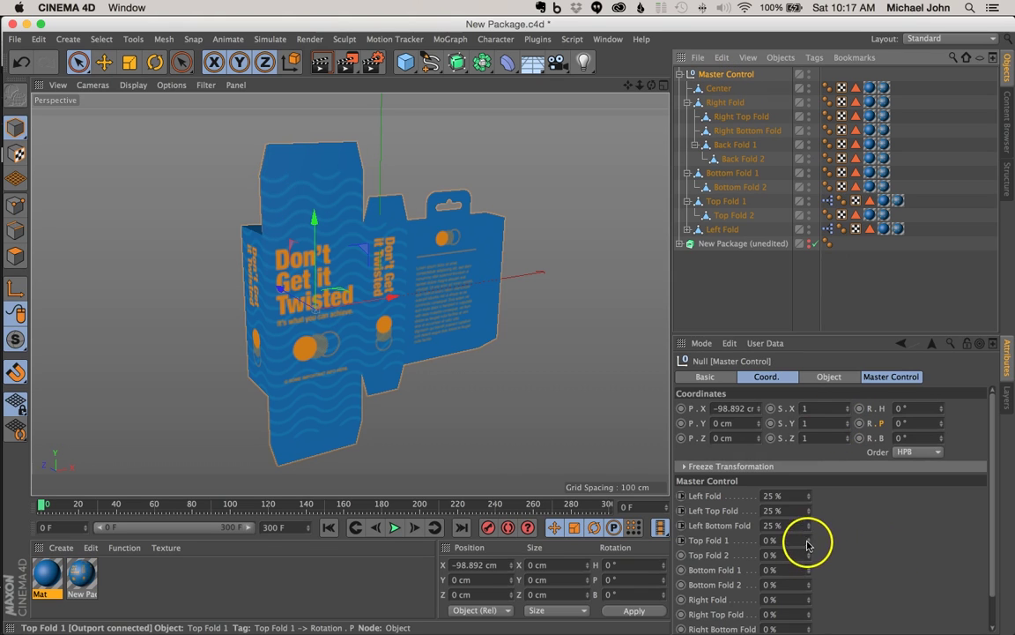
left_click(770, 540)
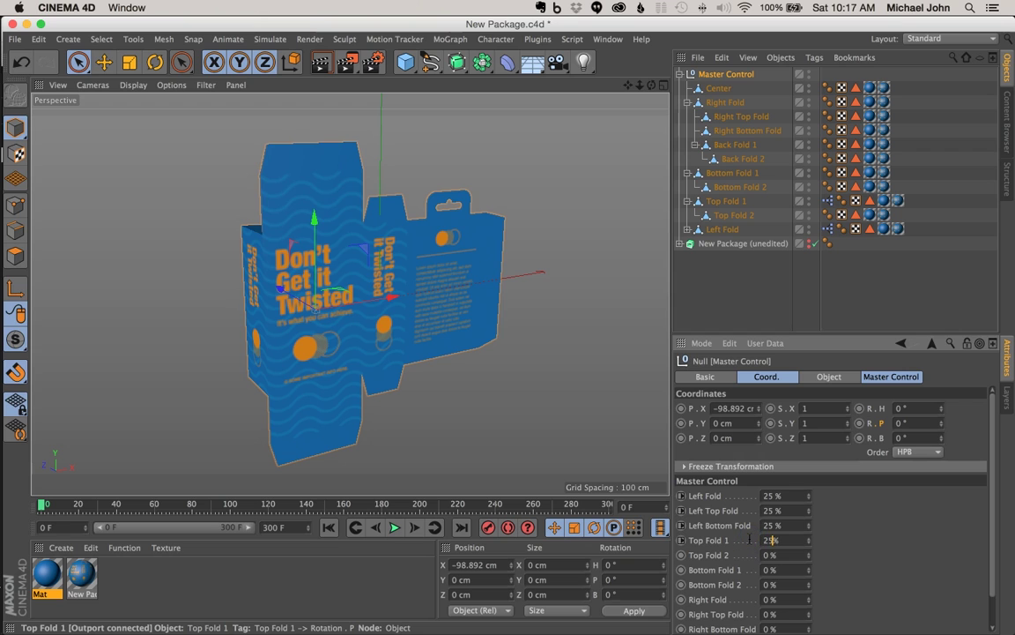
key("Return")
left_click_drag(340, 336, 310, 321, "alt")
left_click(660, 527)
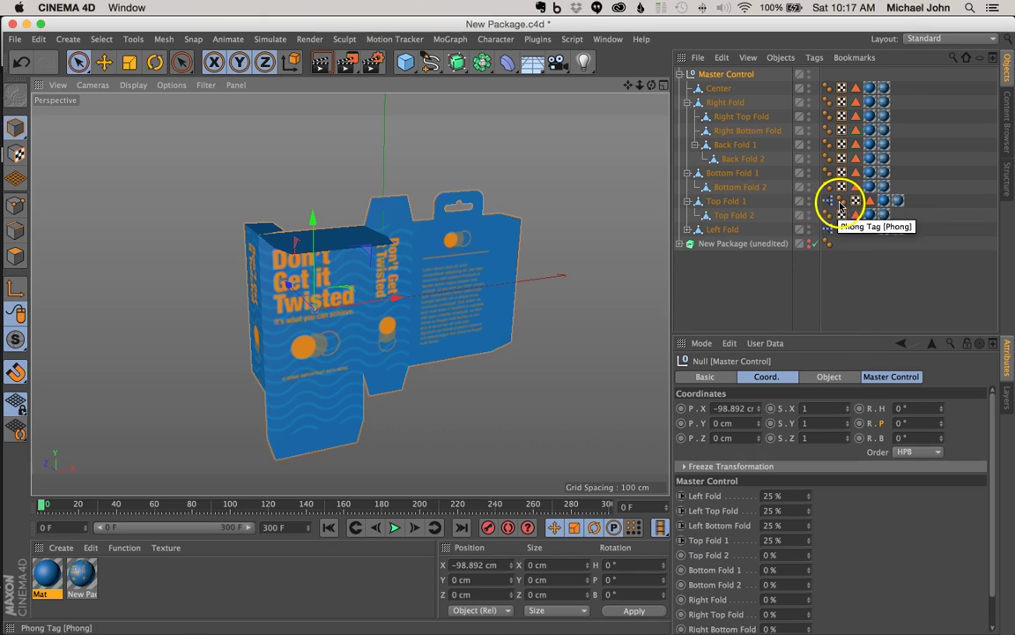
Step: Enable Reverse on the Range Mapper node in the Top Fold 1 object's XPresso expression and inspect the folded top panel
double_click(827, 201)
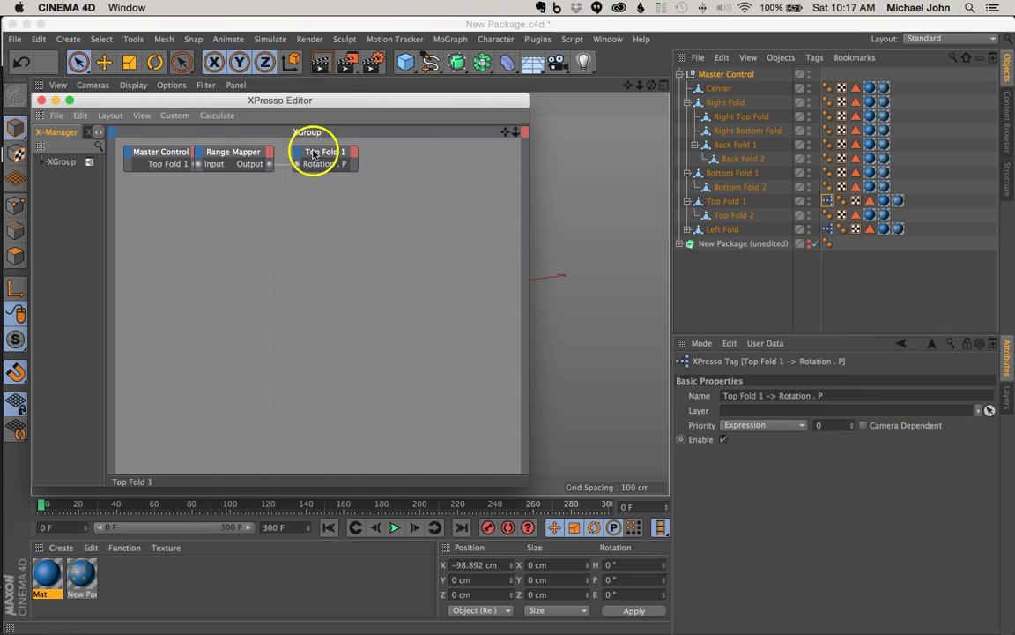
left_click_drag(313, 150, 369, 148)
left_click_drag(251, 153, 258, 154)
left_click_drag(258, 148, 261, 159)
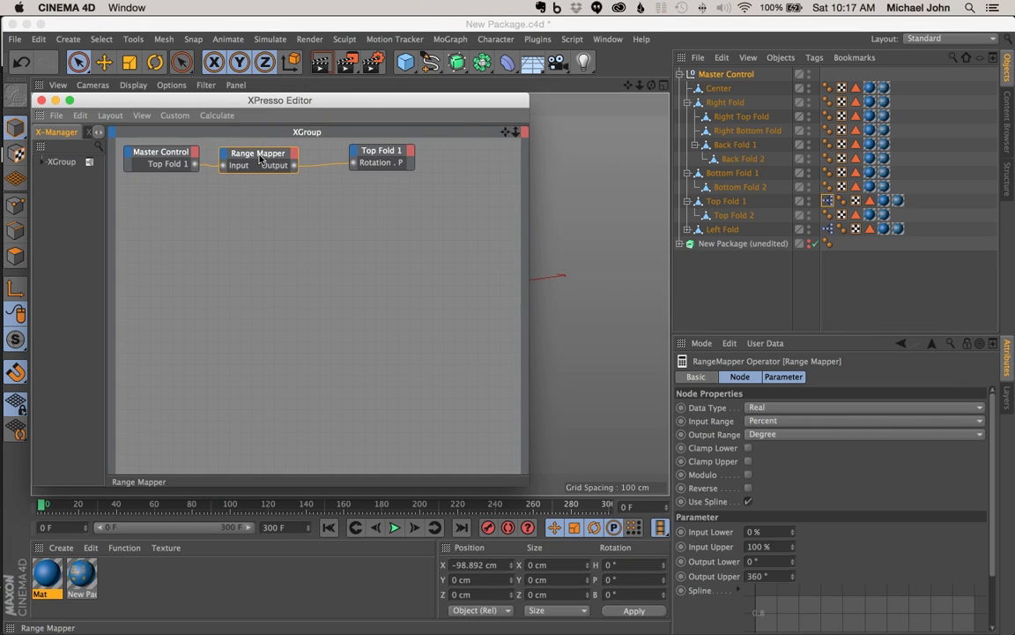
left_click(749, 488)
left_click(42, 101)
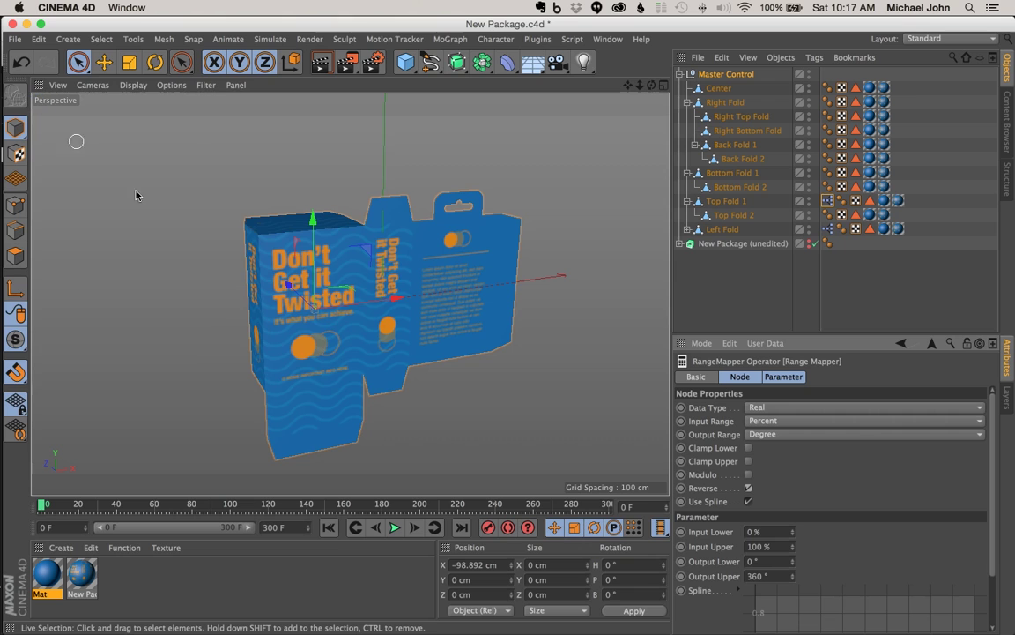
left_click_drag(328, 324, 351, 324, "alt")
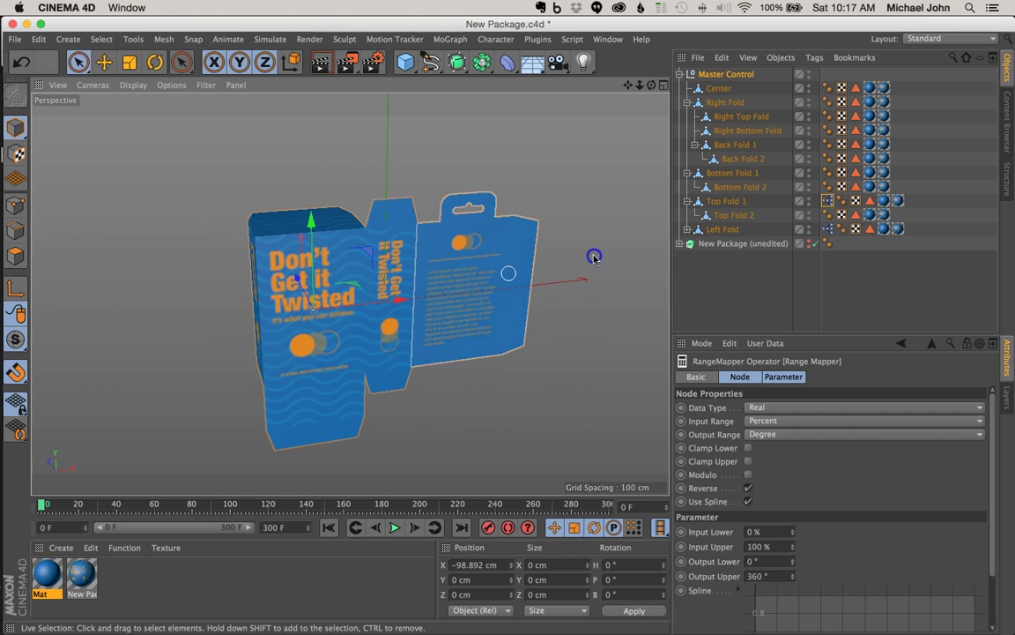
right_click_drag(594, 257, 550, 271, "alt")
left_click_drag(393, 312, 407, 356, "alt")
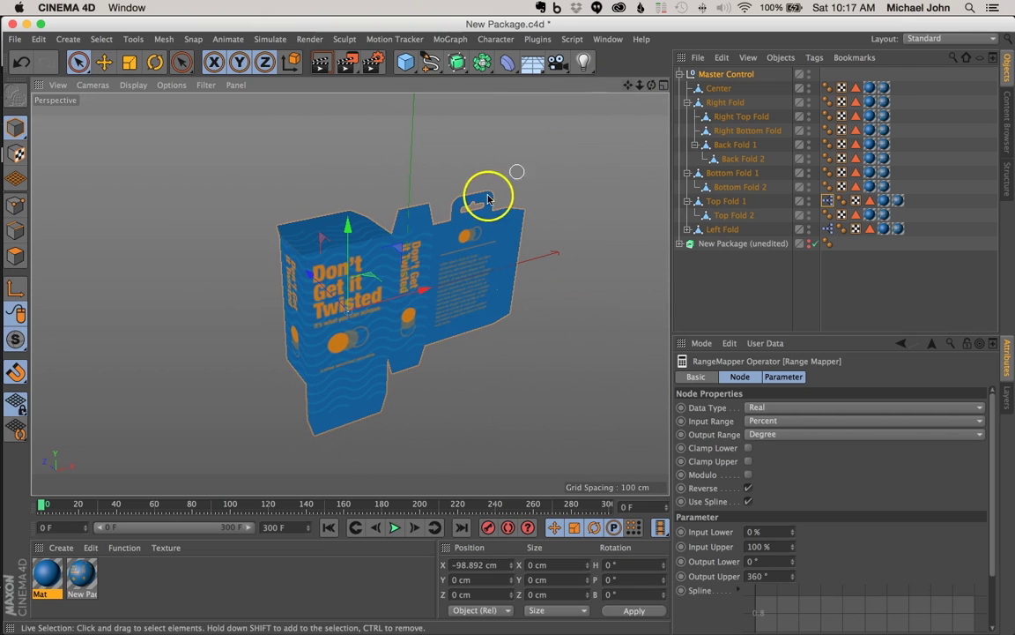
left_click_drag(638, 89, 609, 78)
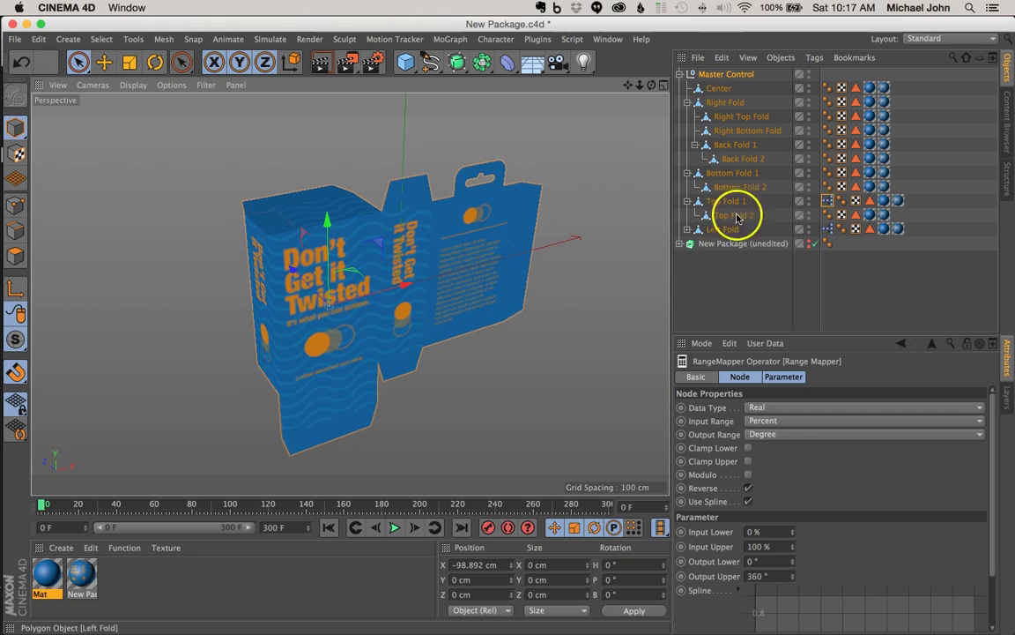
Step: Set Master Control's Top Fold 2 parameter as the XPressions driver
left_click(727, 77)
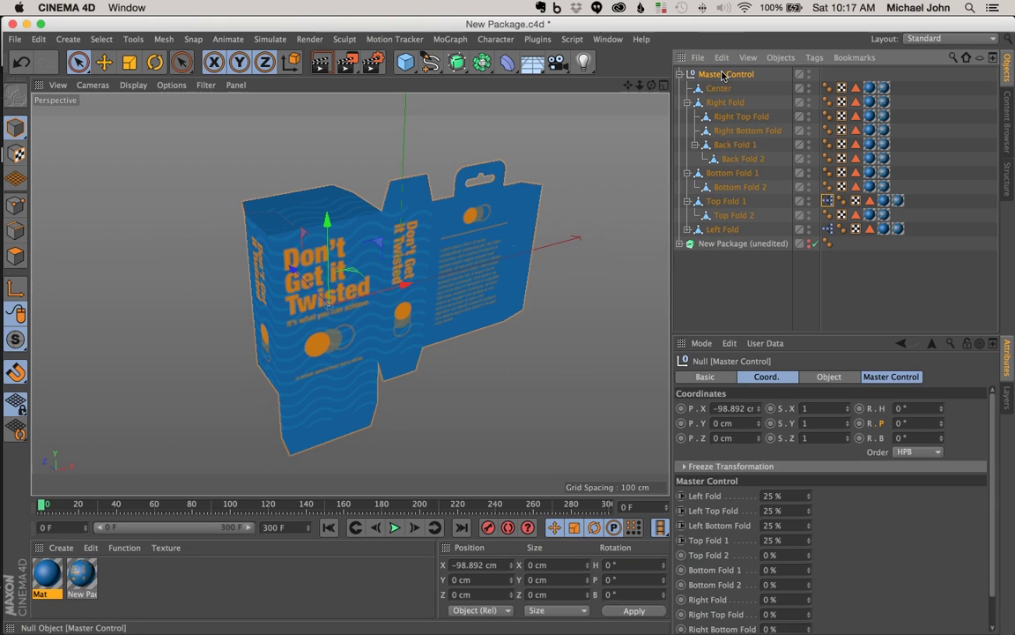
left_click(710, 556)
right_click(704, 561)
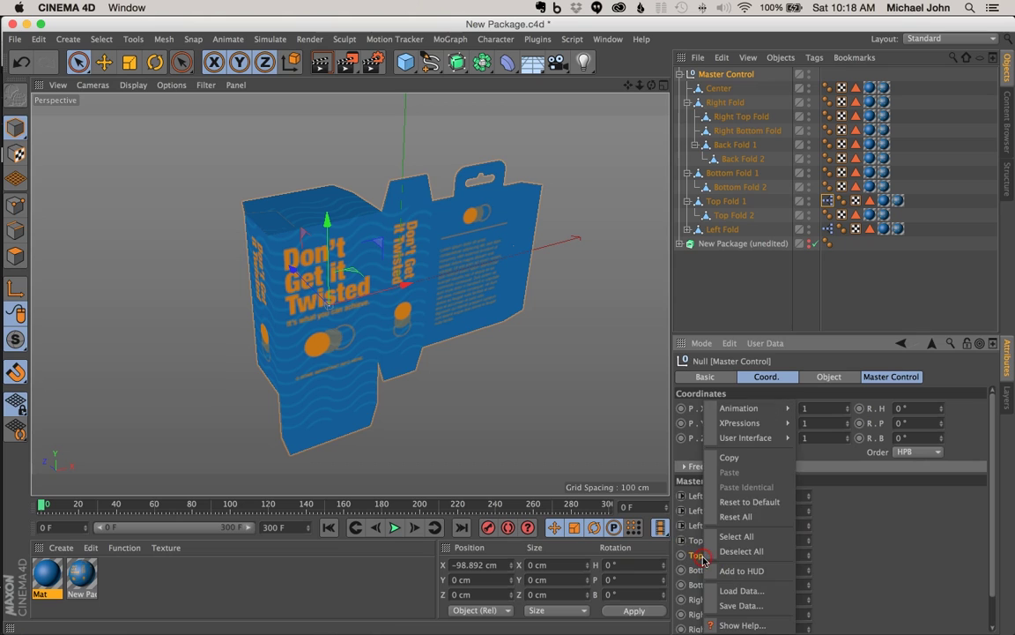
mouse_move(772, 429)
left_click(833, 422)
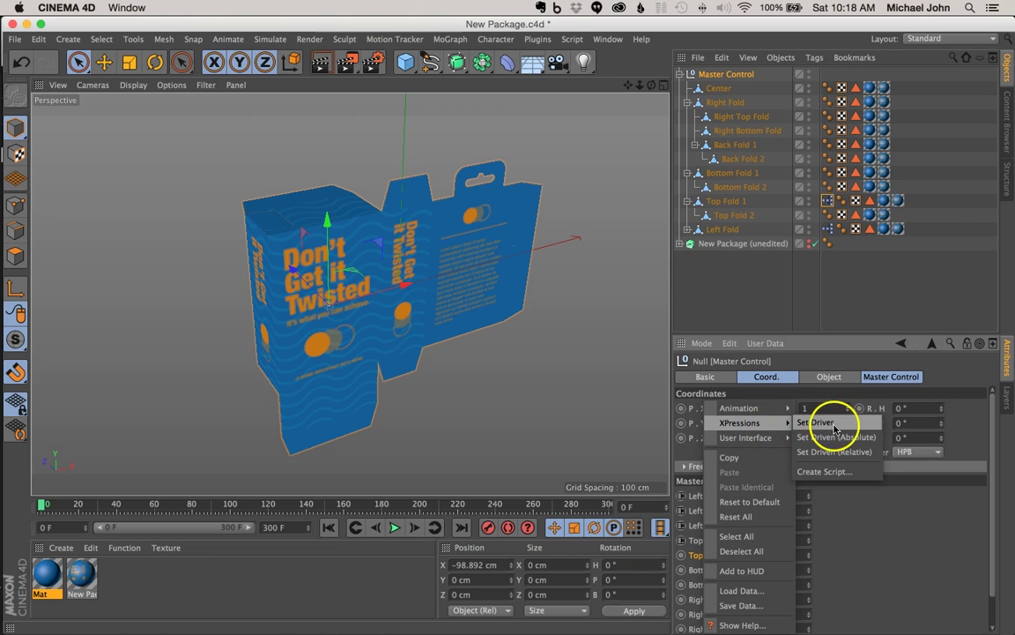
Step: Make the Top Fold 2 object's pitch rotation (R.P) absolutely driven by the Top Fold 2 parameter
left_click(731, 216)
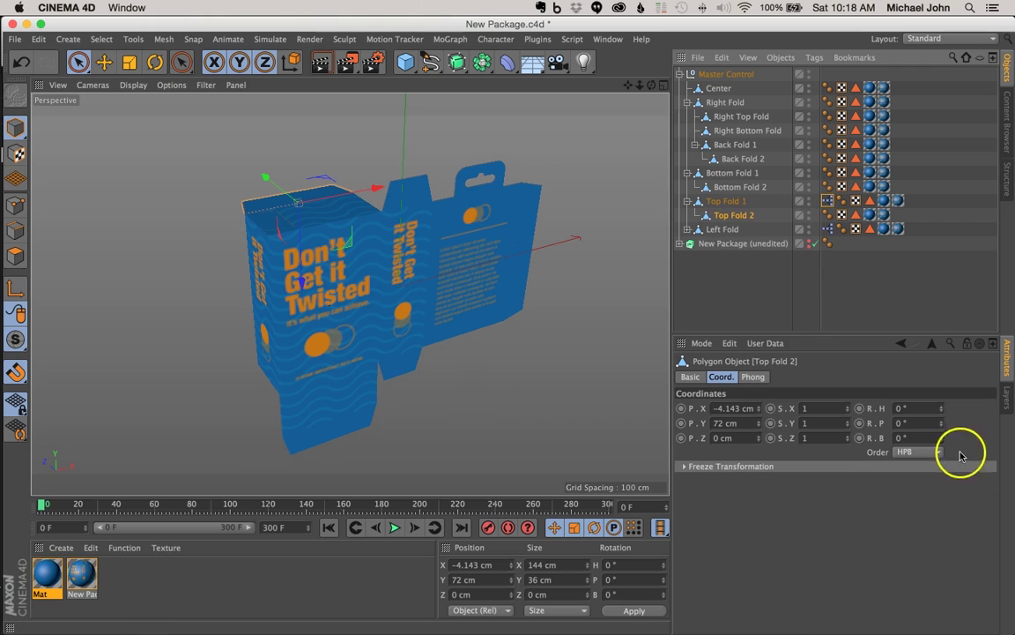
left_click(883, 424)
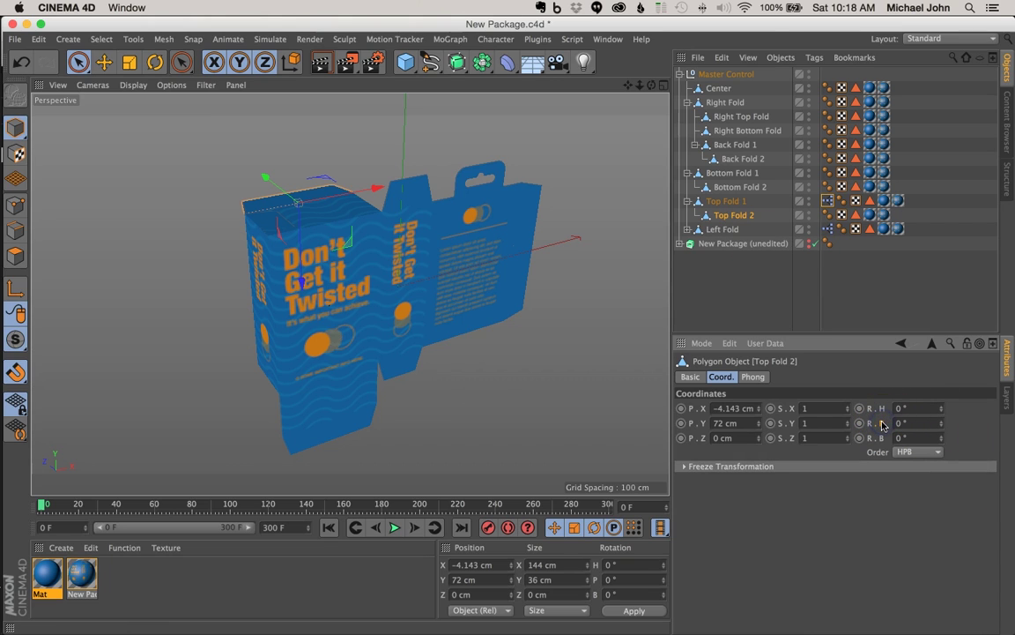
right_click(882, 425)
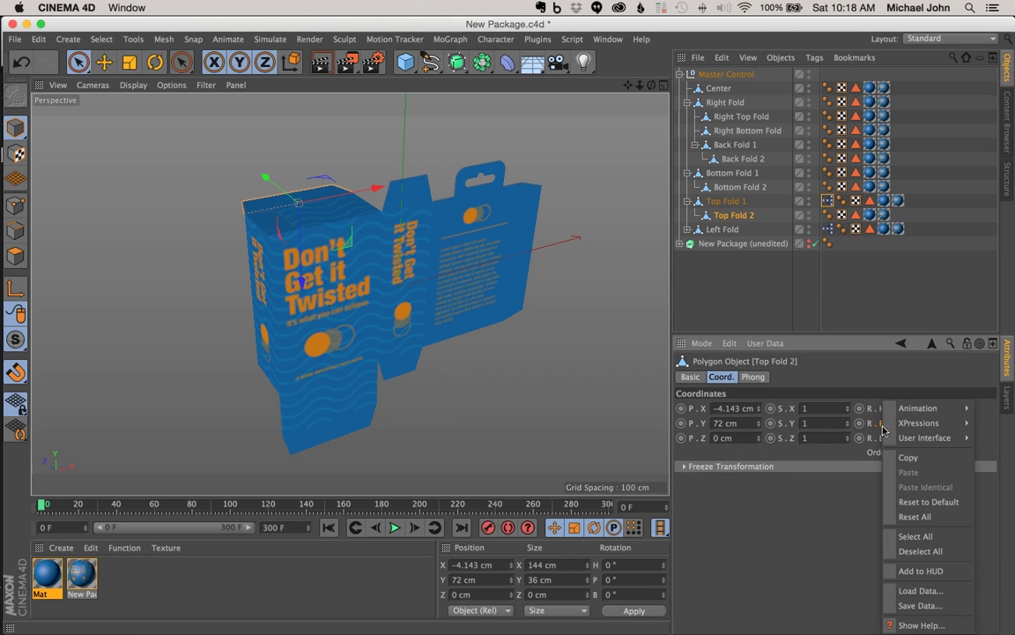
mouse_move(932, 427)
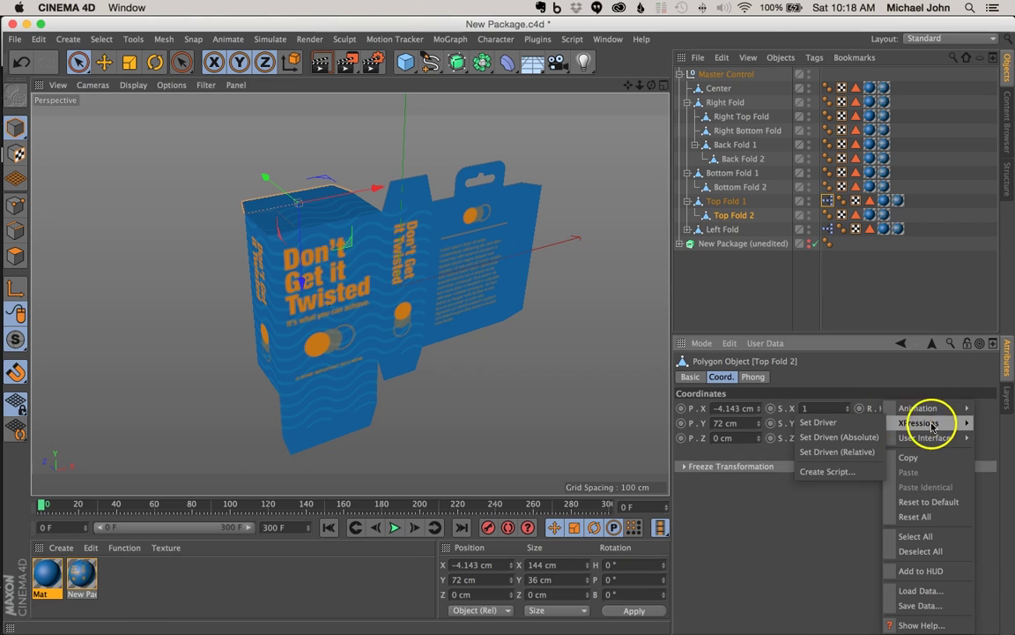
left_click(847, 437)
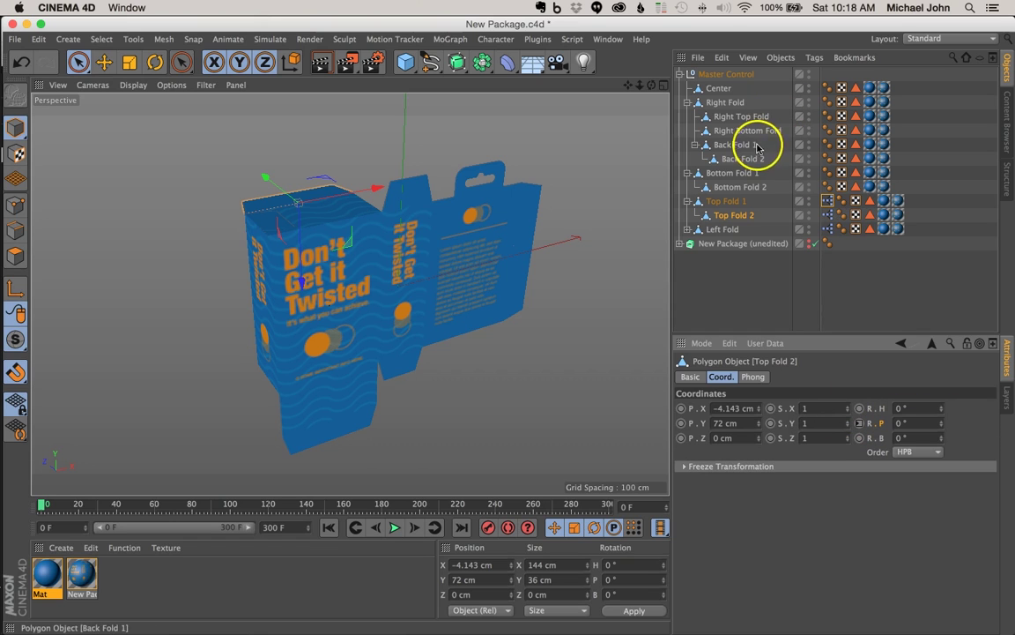
Step: Set Master Control's Top Fold 2 to 25% and enable Reverse on the Range Mapper node in the Top Fold 2 object's XPresso expression
left_click(725, 74)
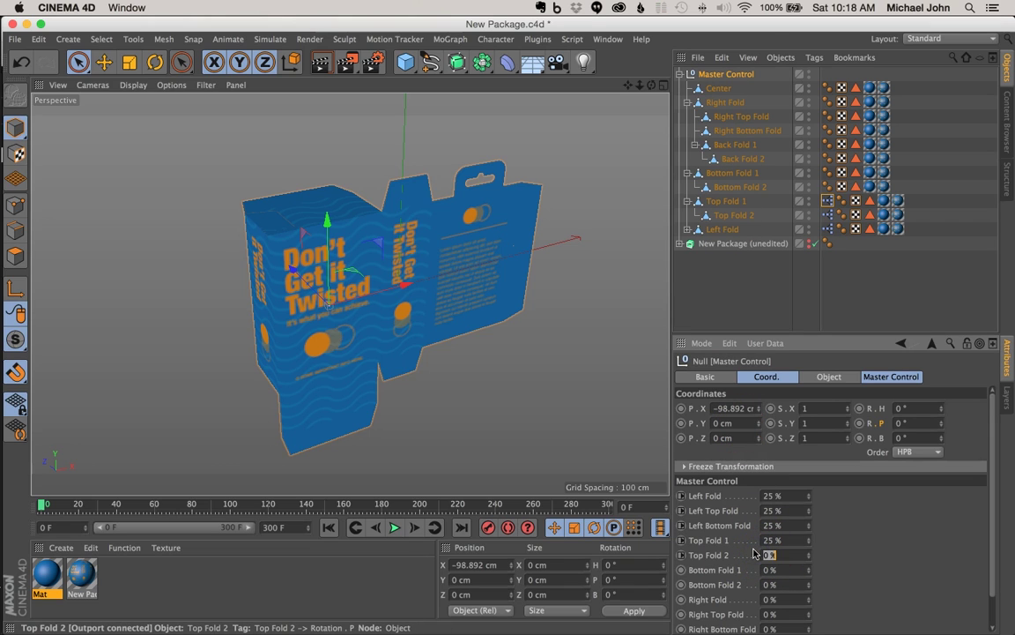
left_click(845, 540)
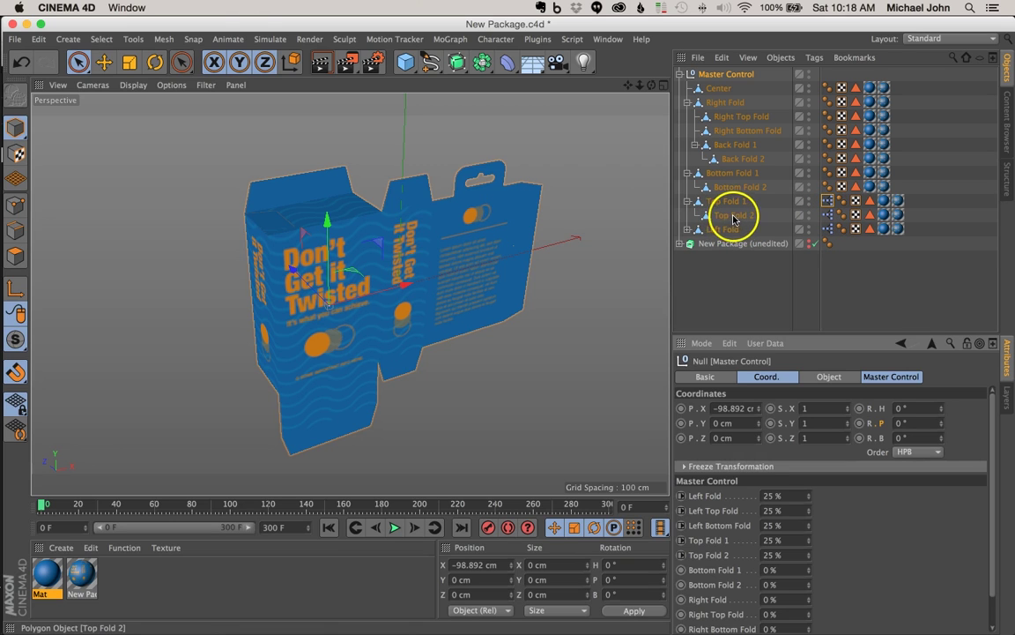
double_click(829, 217)
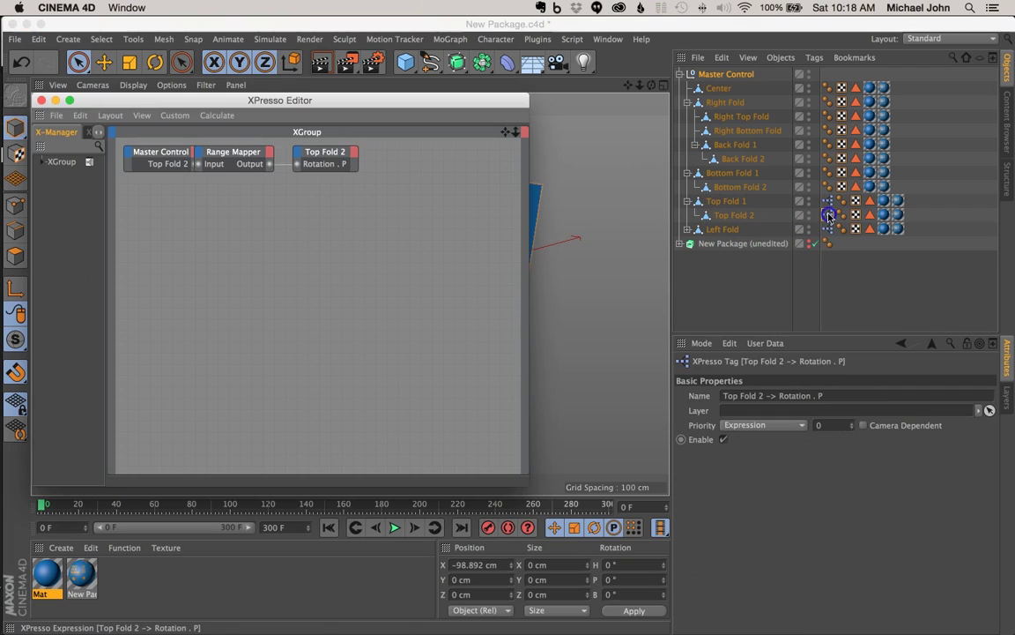
left_click_drag(329, 150, 377, 149)
left_click_drag(228, 155, 261, 153)
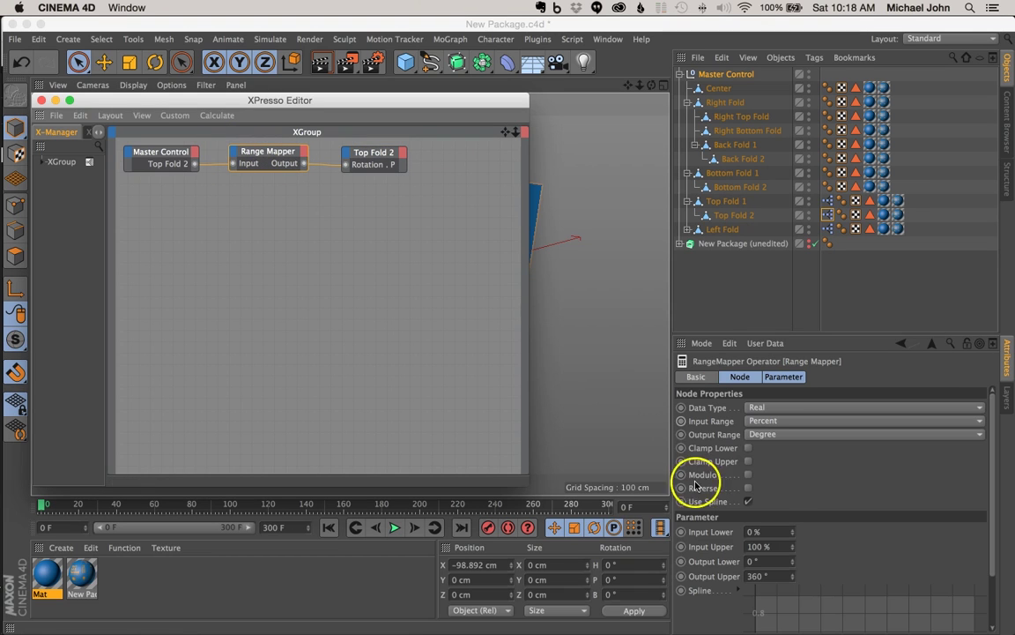
left_click(748, 487)
left_click(40, 100)
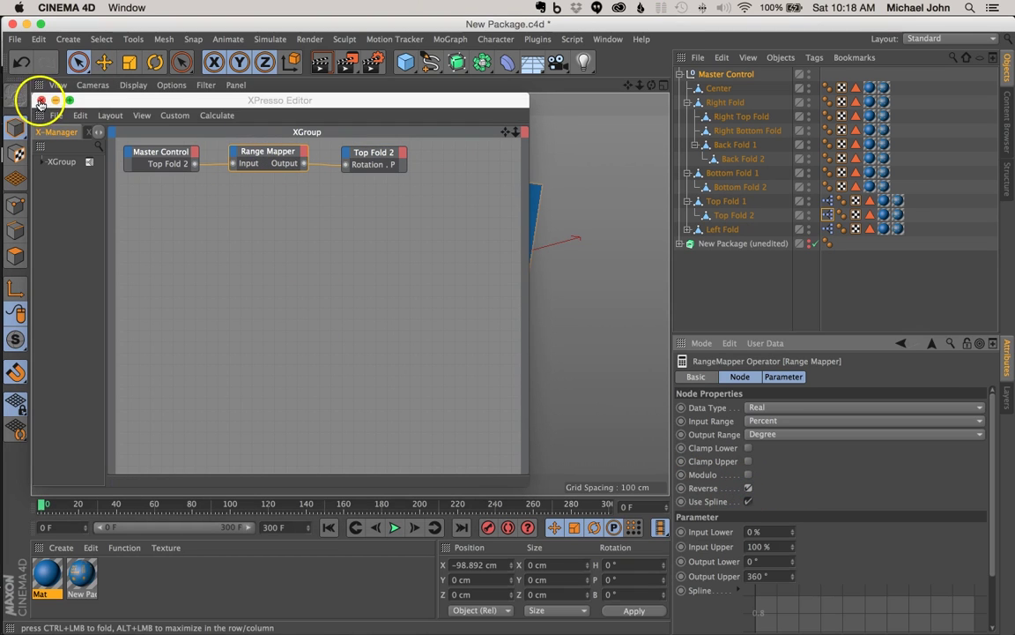
mouse_move(385, 294)
left_mouse_down("alt")
mouse_move(603, 241)
mouse_move(483, 243)
mouse_move(414, 291)
mouse_move(388, 296)
left_mouse_up("alt")
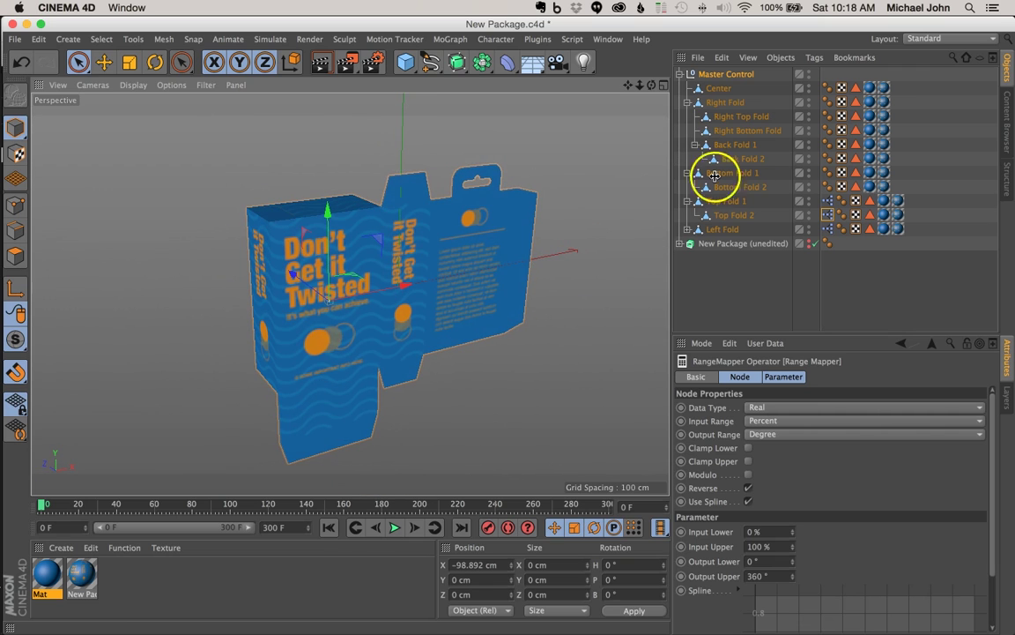
Step: Set Master Control's Bottom Fold 1 parameter as the XPressions driver
left_click(735, 76)
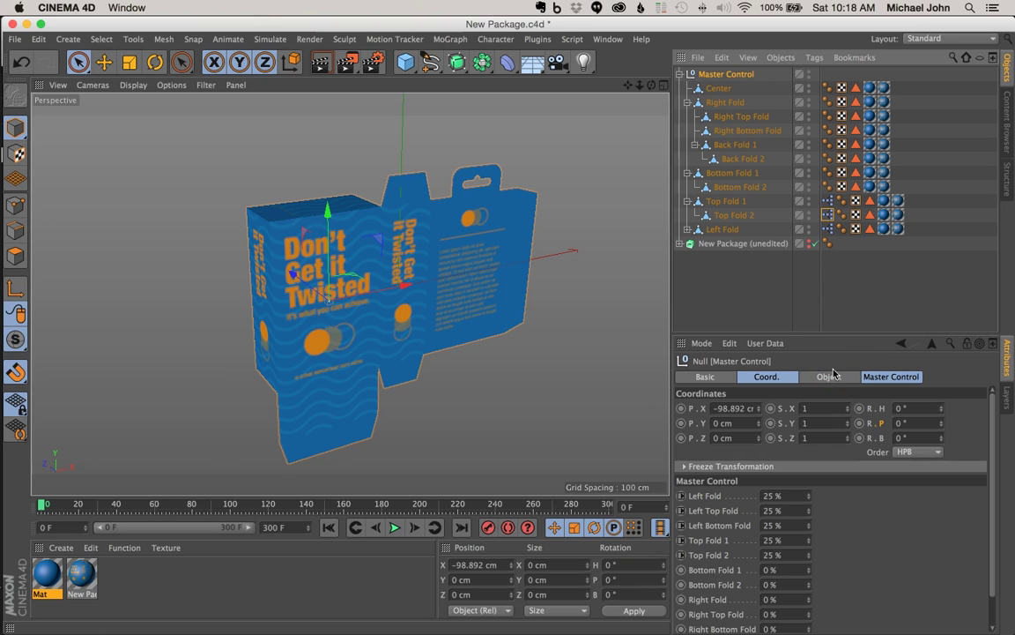
left_click_drag(397, 293, 340, 314, "alt")
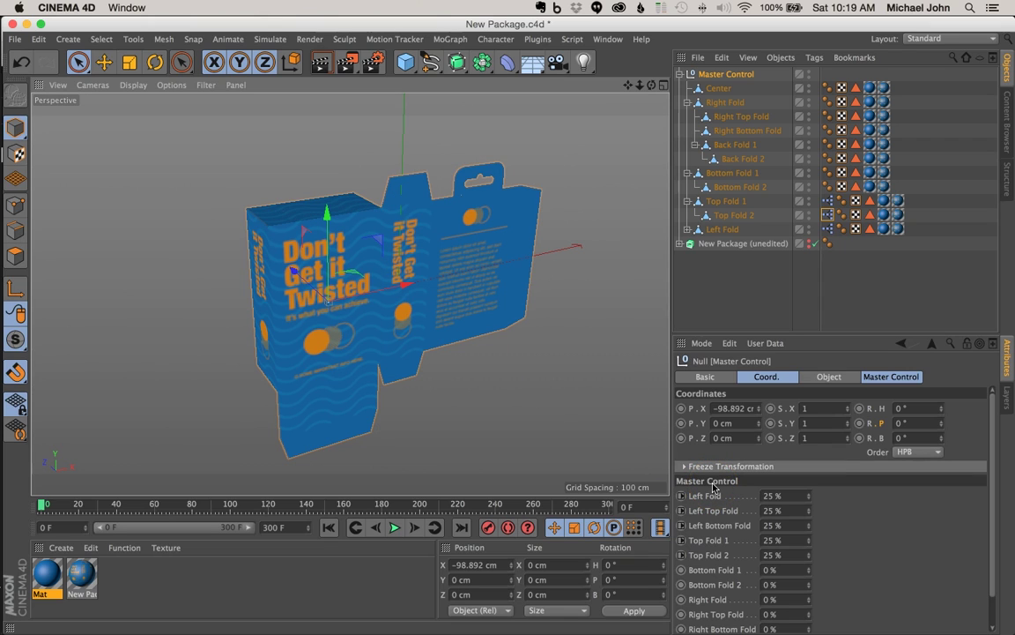
left_click(696, 571)
right_click(696, 571)
mouse_move(751, 425)
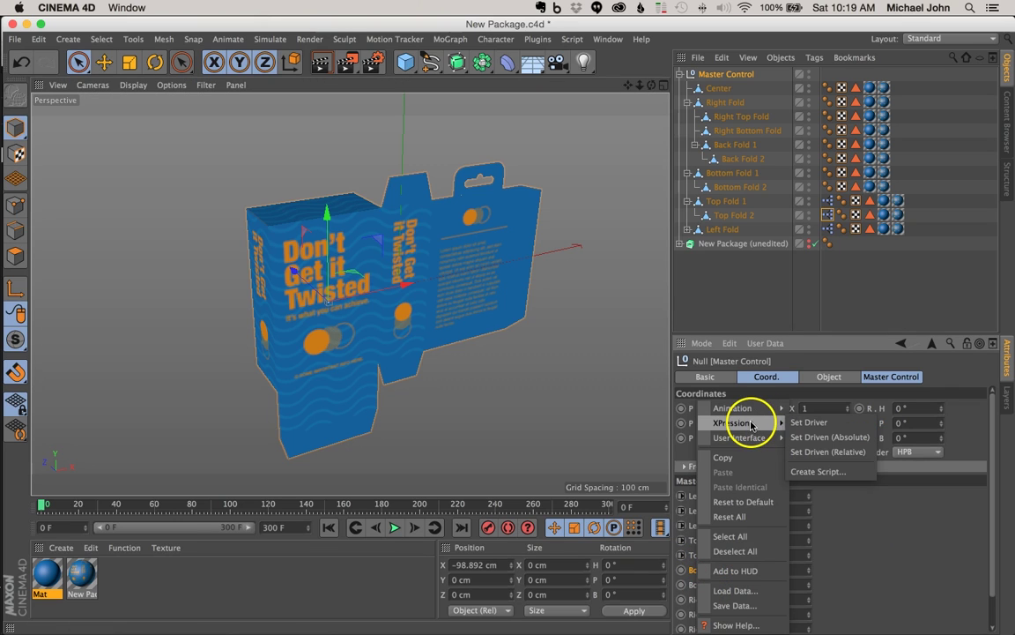
left_click(828, 422)
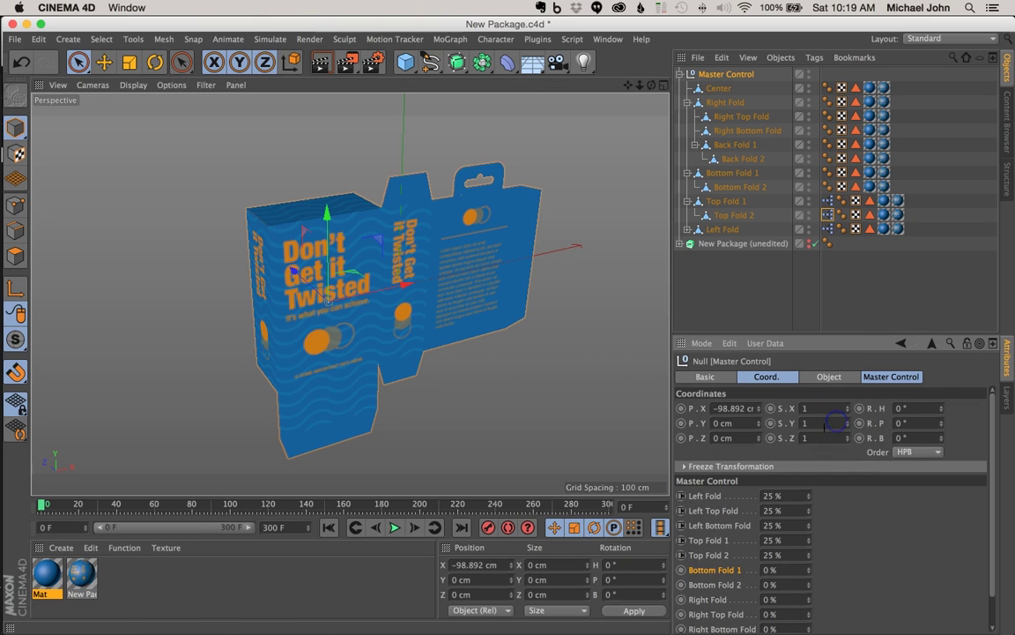
Step: Collapse the Top Fold 1 hierarchy and make the Bottom Fold 1 object's pitch rotation (R.P) absolutely driven by the Bottom Fold 1 parameter
left_click(688, 201)
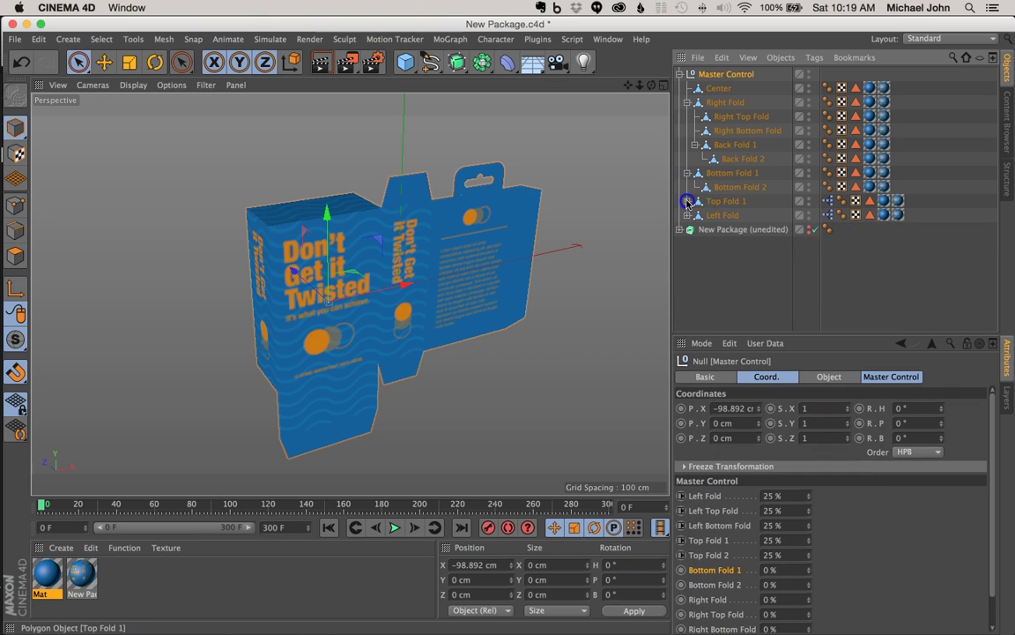
left_click(739, 173)
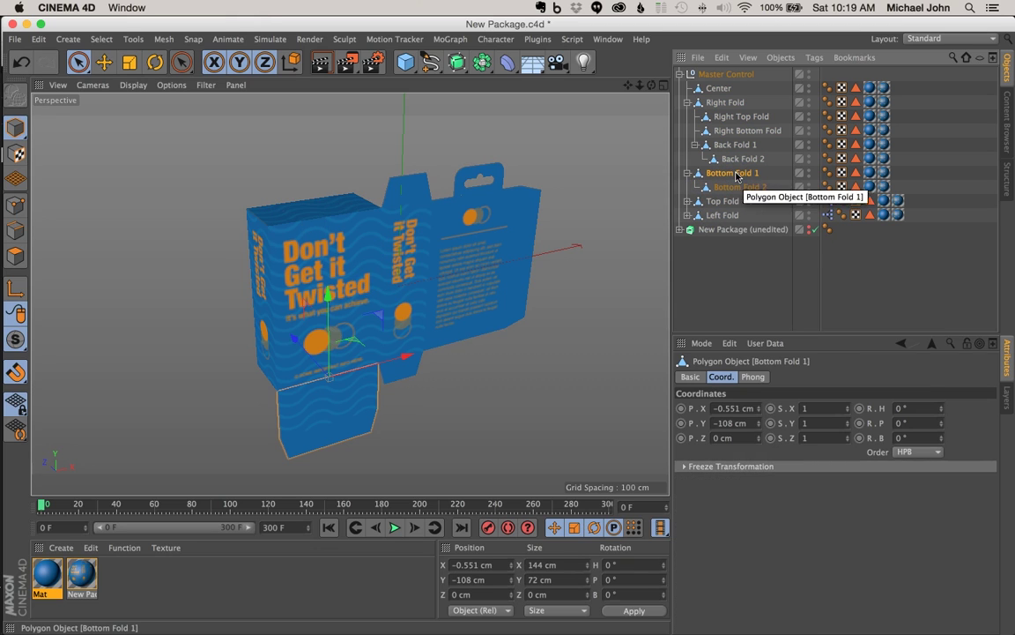
left_click(883, 424)
right_click(884, 424)
mouse_move(937, 424)
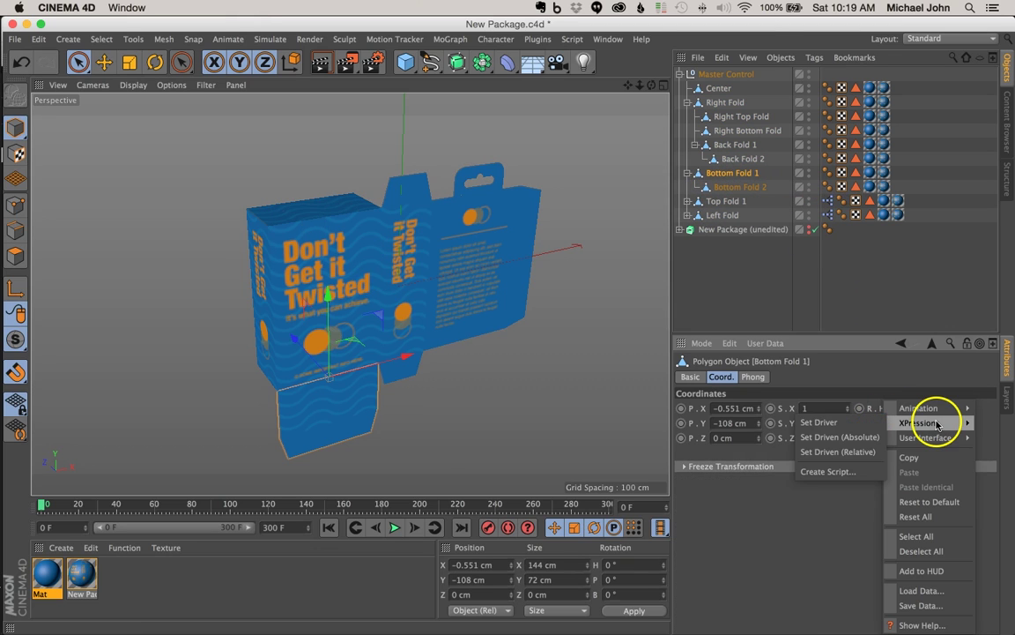
left_click(820, 437)
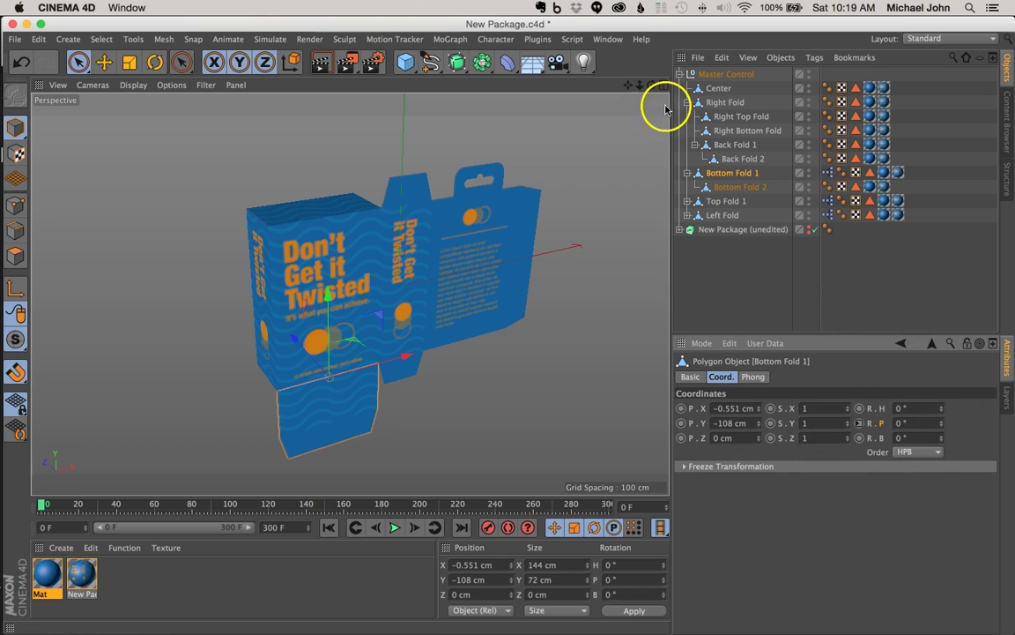
Step: Set Master Control's Bottom Fold 1 to 25% and inspect the folded bottom panel
left_click(719, 73)
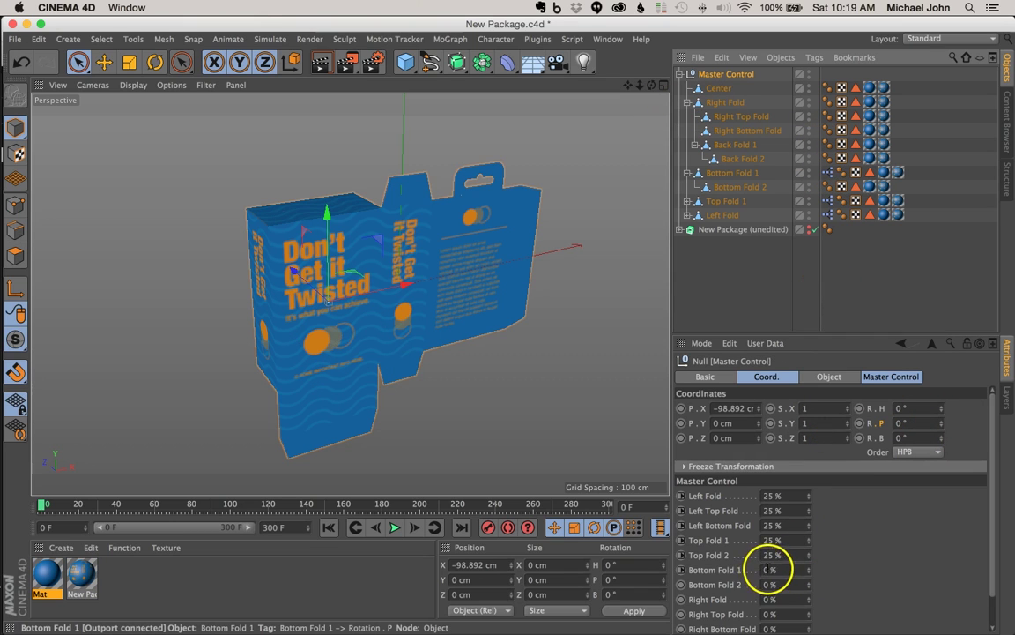
left_click(758, 568)
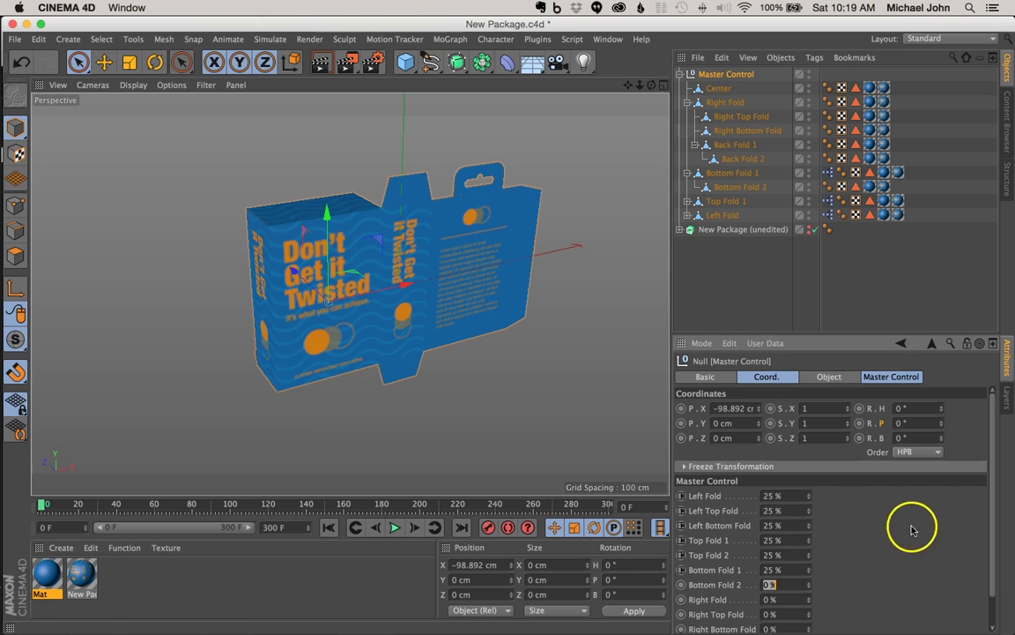
left_click_drag(419, 301, 353, 281, "alt")
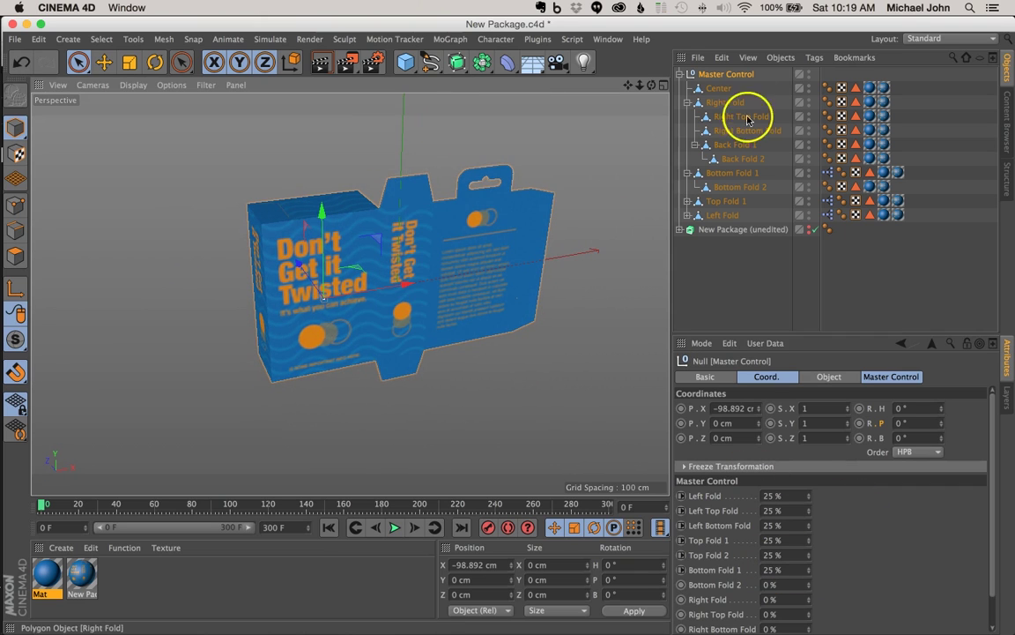
Step: Set Master Control's Bottom Fold 2 parameter as the XPressions driver
right_click(704, 570)
mouse_move(731, 428)
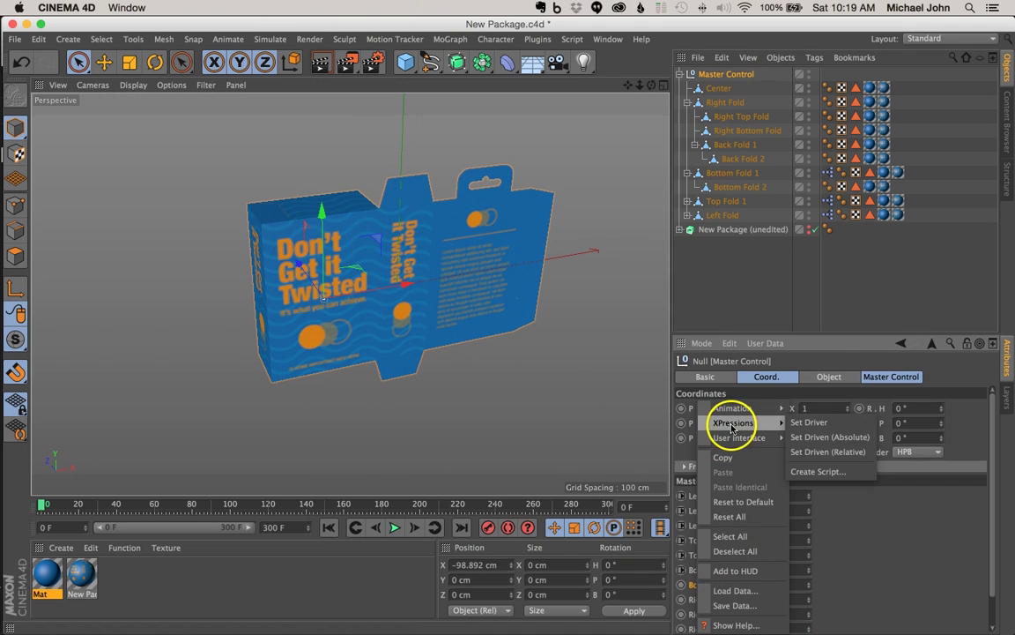
left_click(816, 422)
Step: Make the Bottom Fold 2 object's pitch rotation (R.P) absolutely driven by the Bottom Fold 2 parameter
left_click(732, 188)
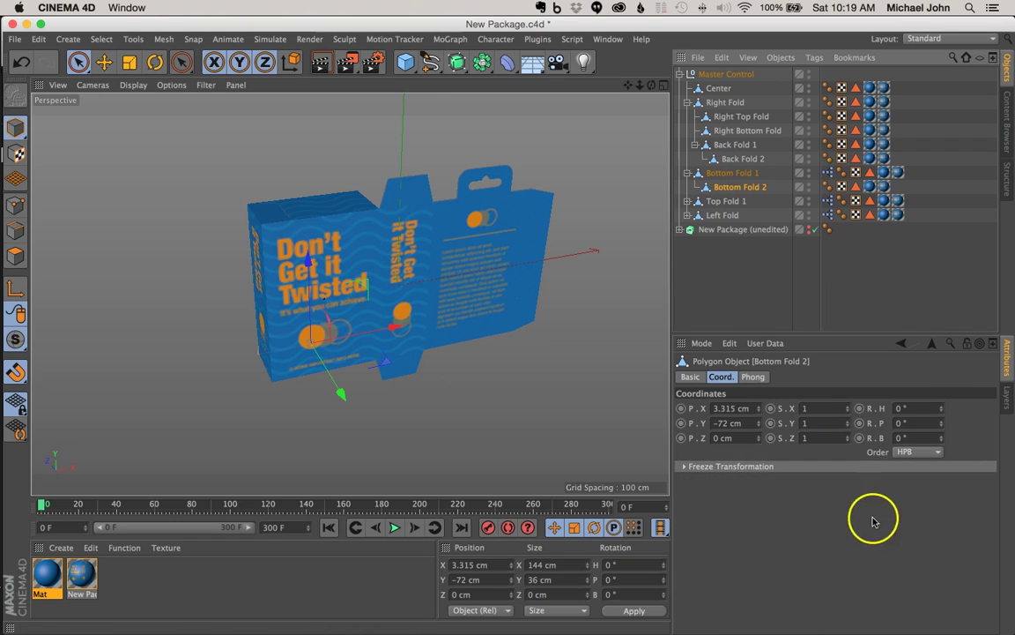
right_click(884, 424)
mouse_move(910, 424)
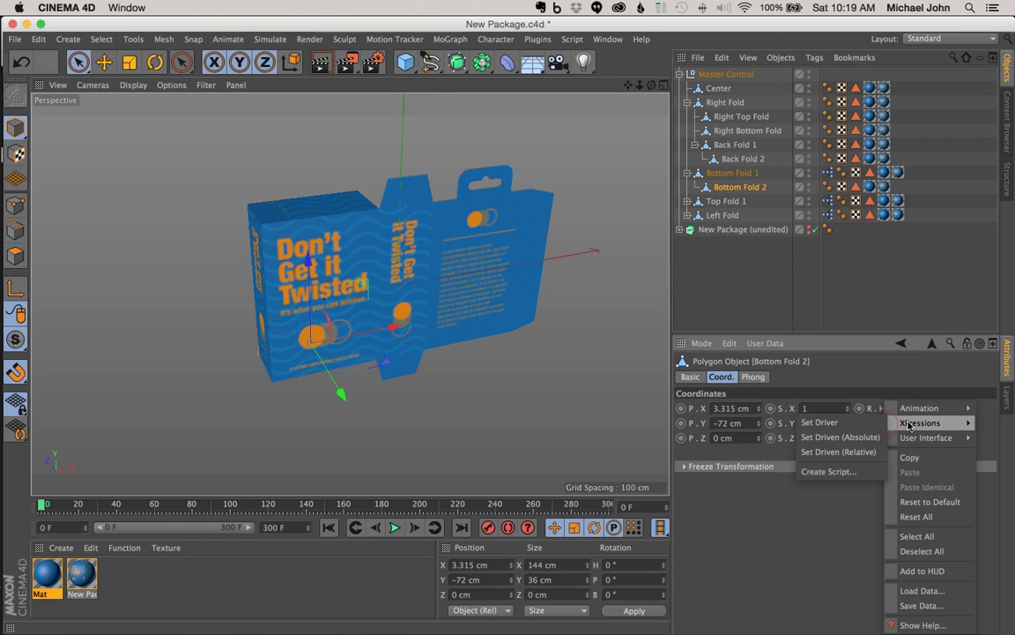
left_click(840, 437)
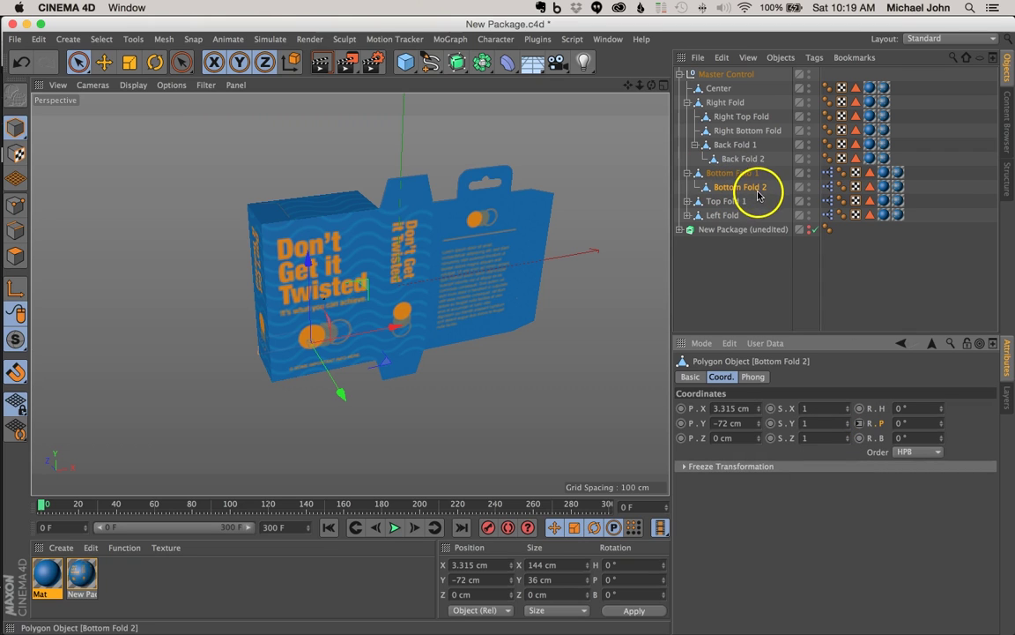
Step: Set Master Control's Bottom Fold 2 to 25%, check the fold, and collapse the Bottom Fold 1 hierarchy
left_click(726, 74)
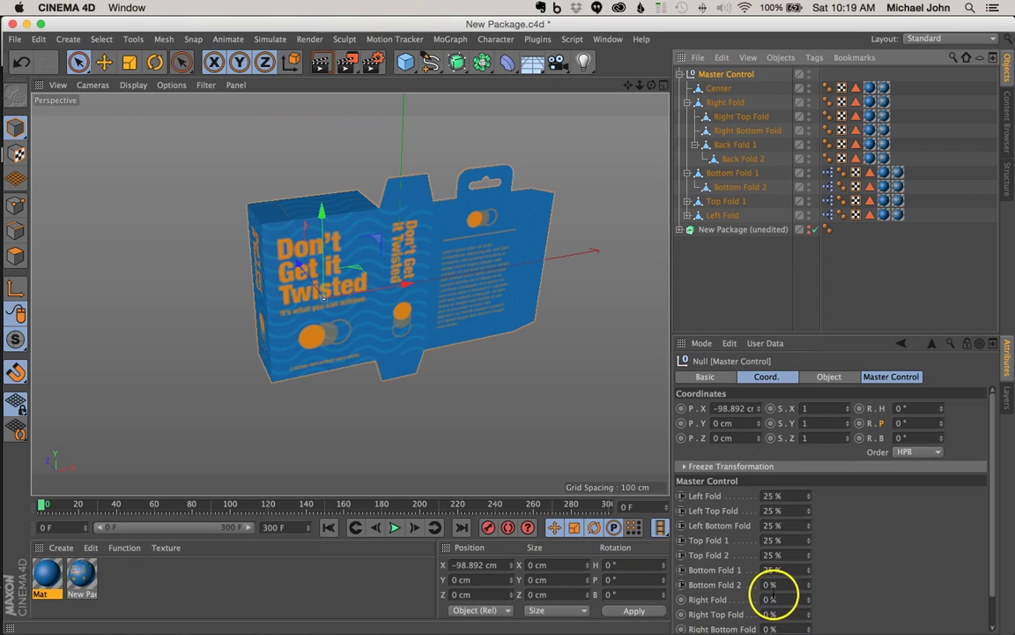
left_click(831, 585)
left_click_drag(412, 306, 376, 281, "alt")
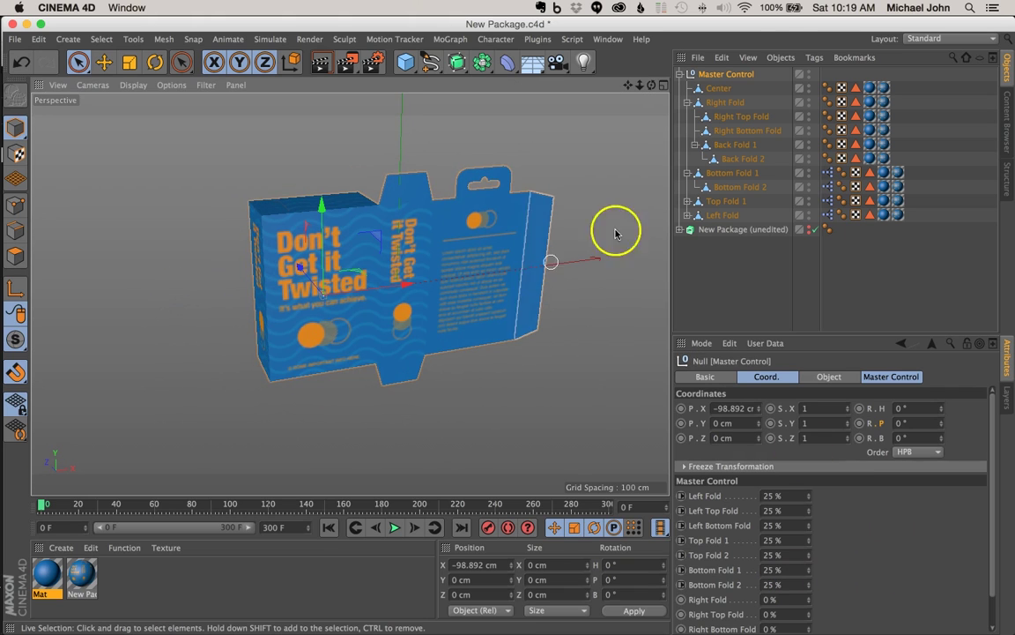
left_click(688, 173)
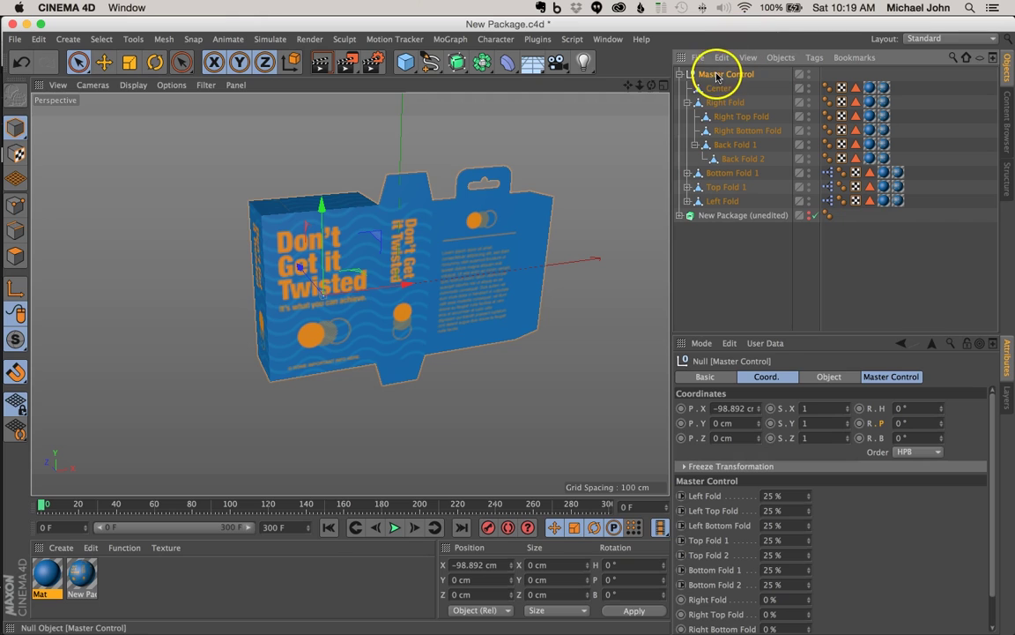
Step: Try lowering Master Control's Top Fold 2 to about -3% and undo that change
left_click_drag(808, 556, 776, 549)
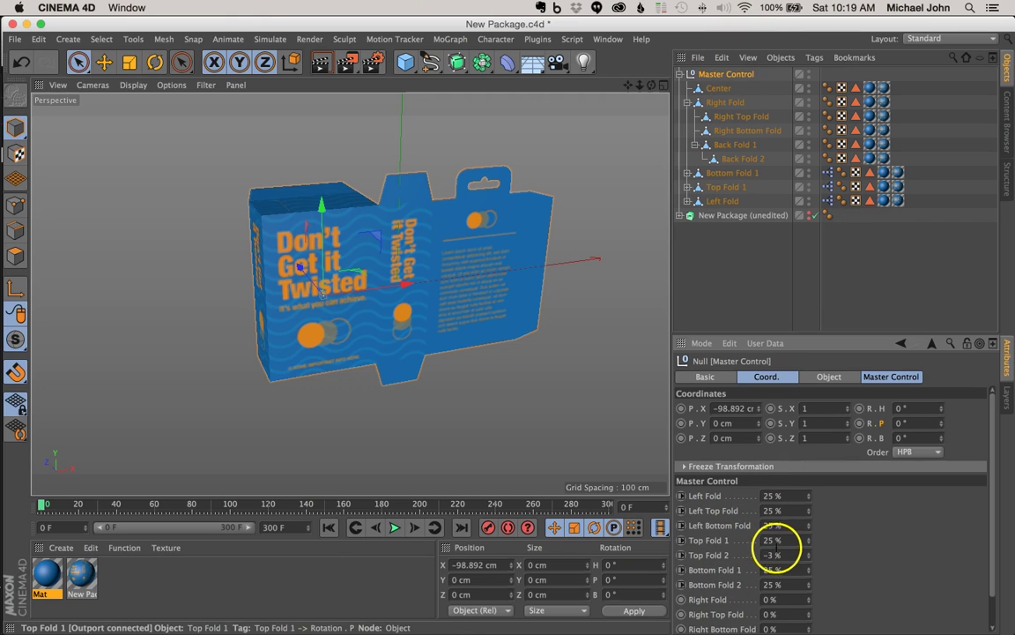
key("super+z")
Step: Set Master Control's Right Fold parameter as the XPressions driver
scroll(889, 571, "down", 1)
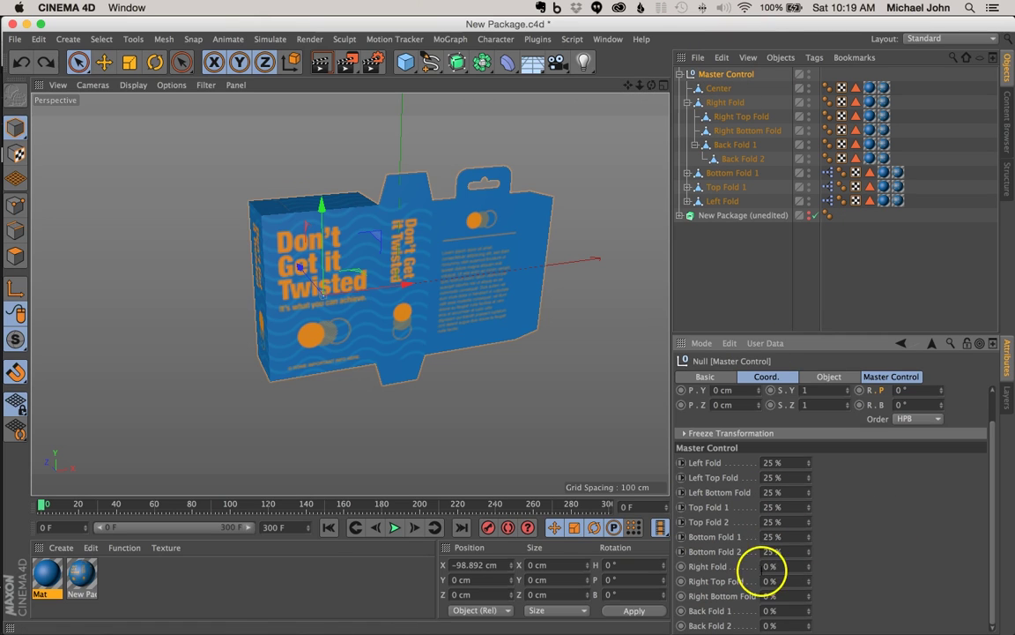
right_click(707, 571)
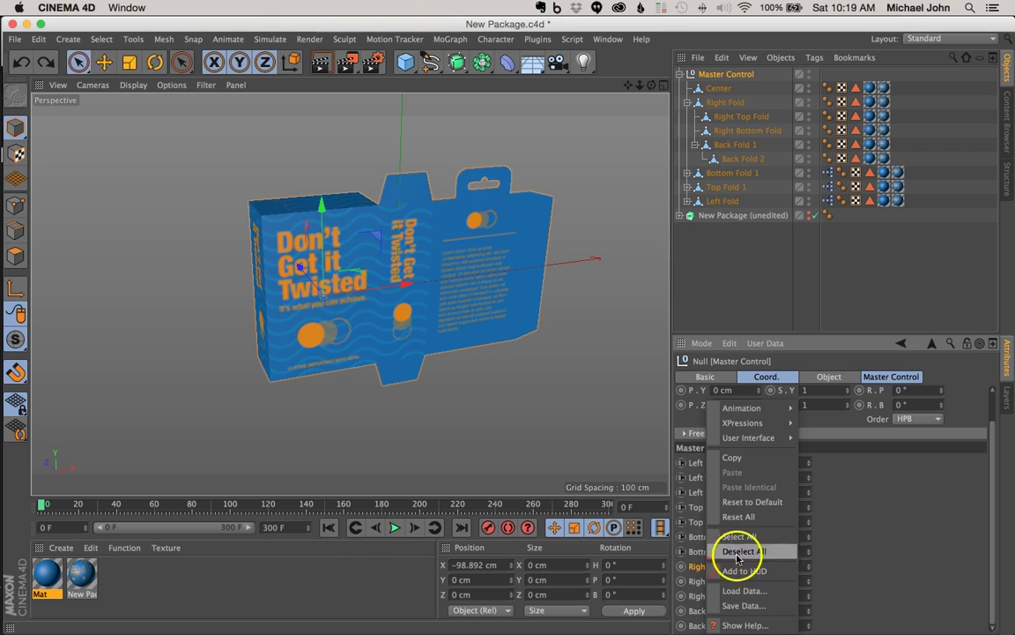
left_click(750, 421)
left_click(839, 422)
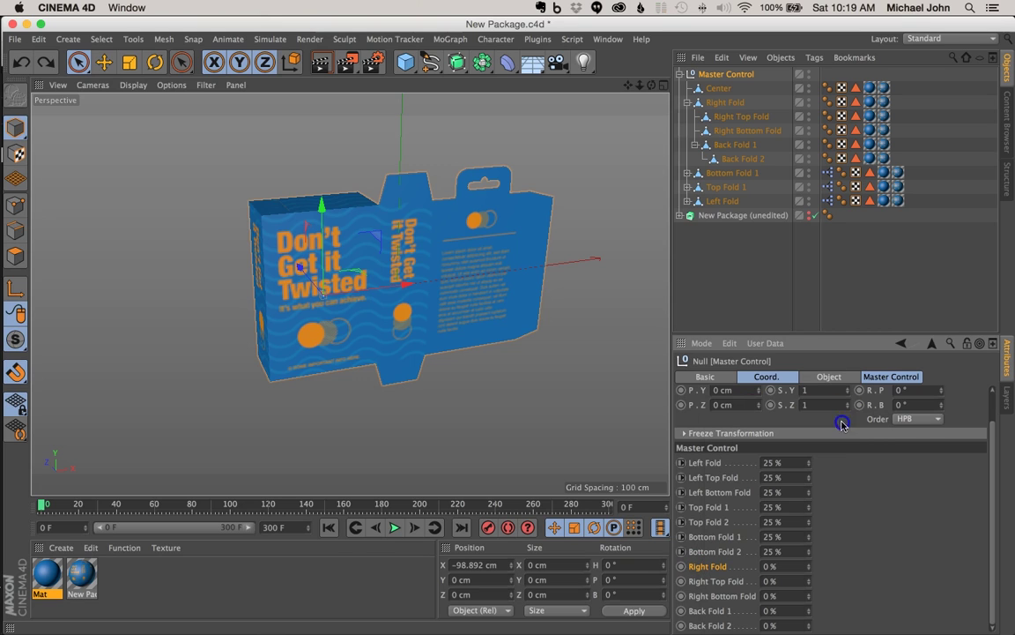
Step: Make the Right Fold object's heading rotation (R.H) absolutely driven by the Right Fold parameter
left_click(728, 104)
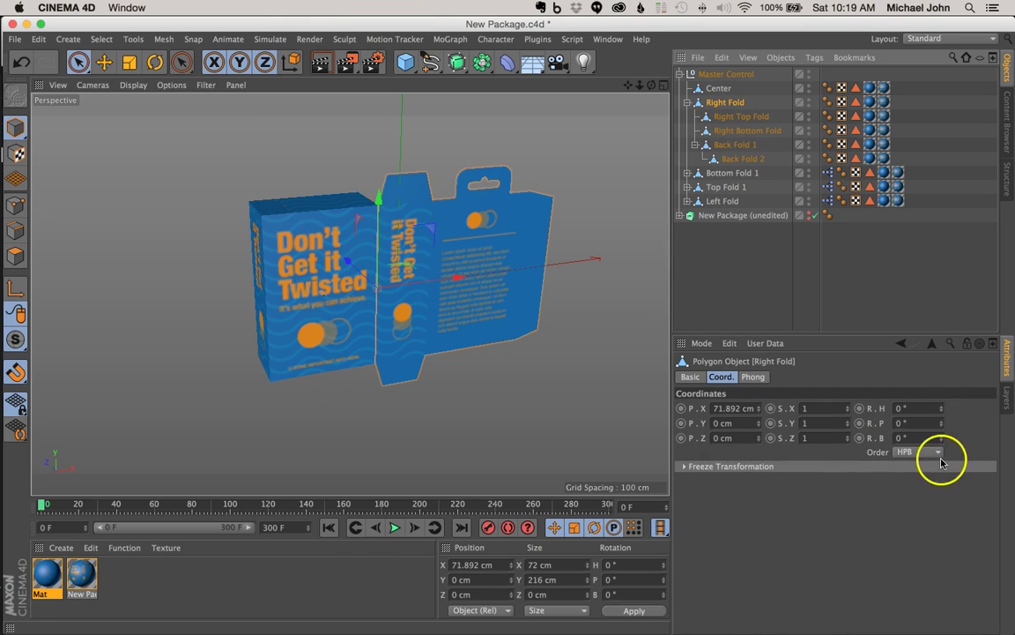
left_click(885, 409)
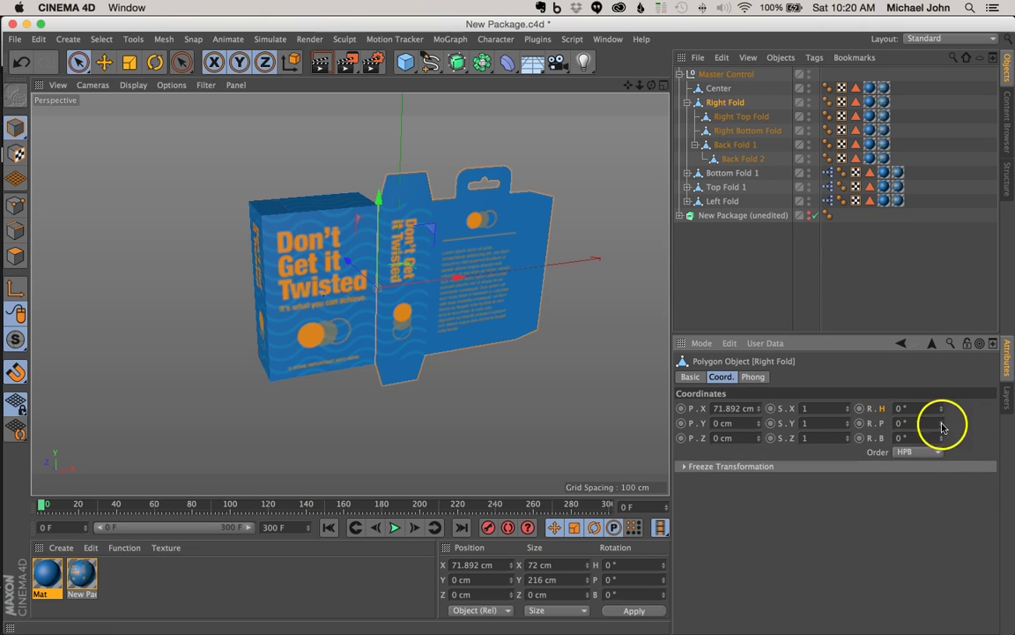
right_click(881, 410)
mouse_move(939, 423)
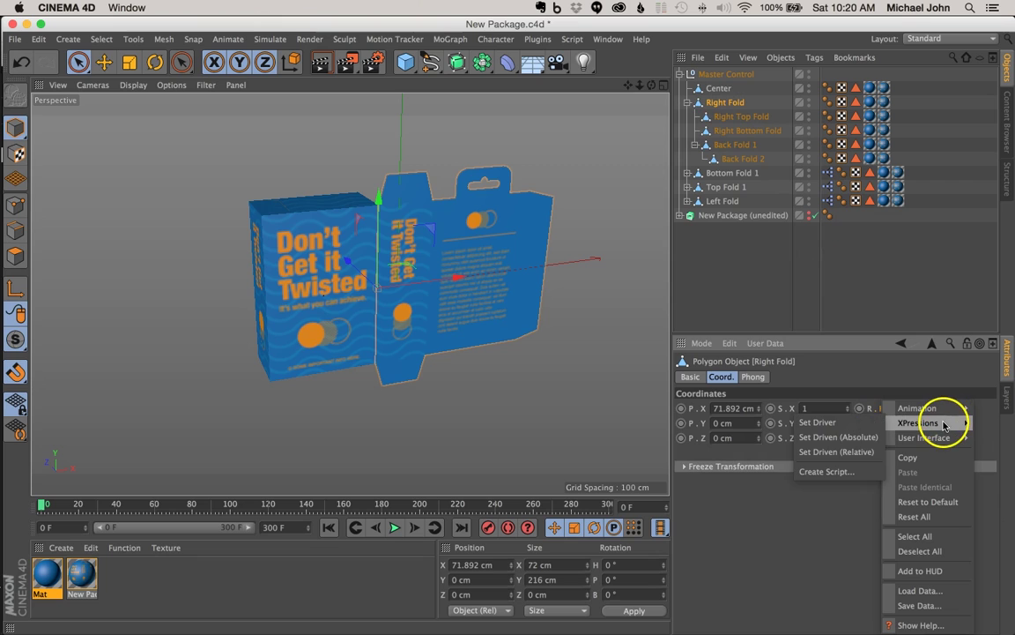
left_click(842, 436)
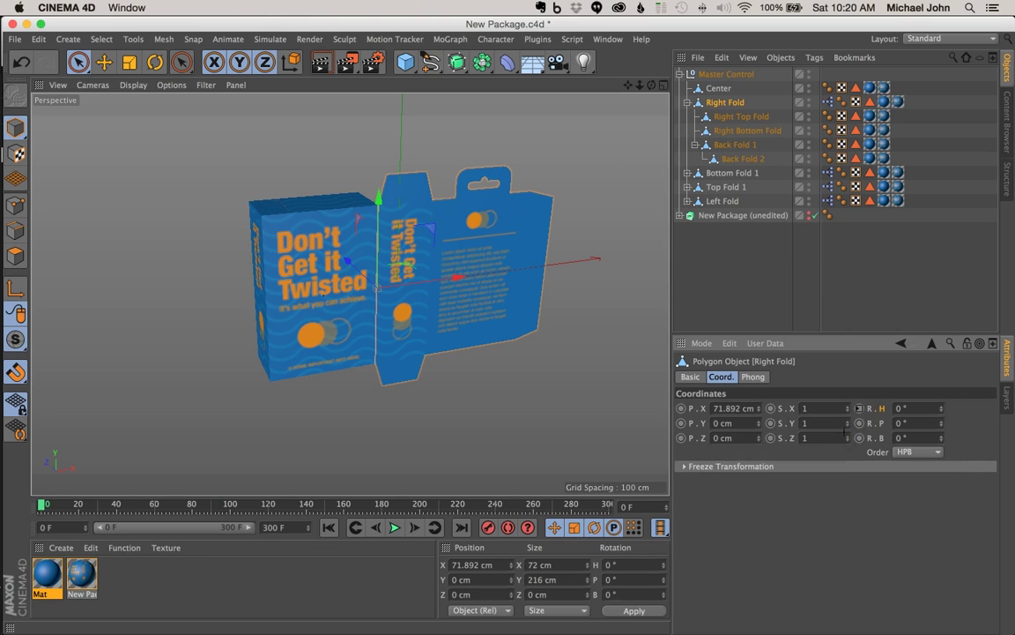
Step: Set Master Control's Right Fold to 25% to fold the right side of the package
left_click(719, 77)
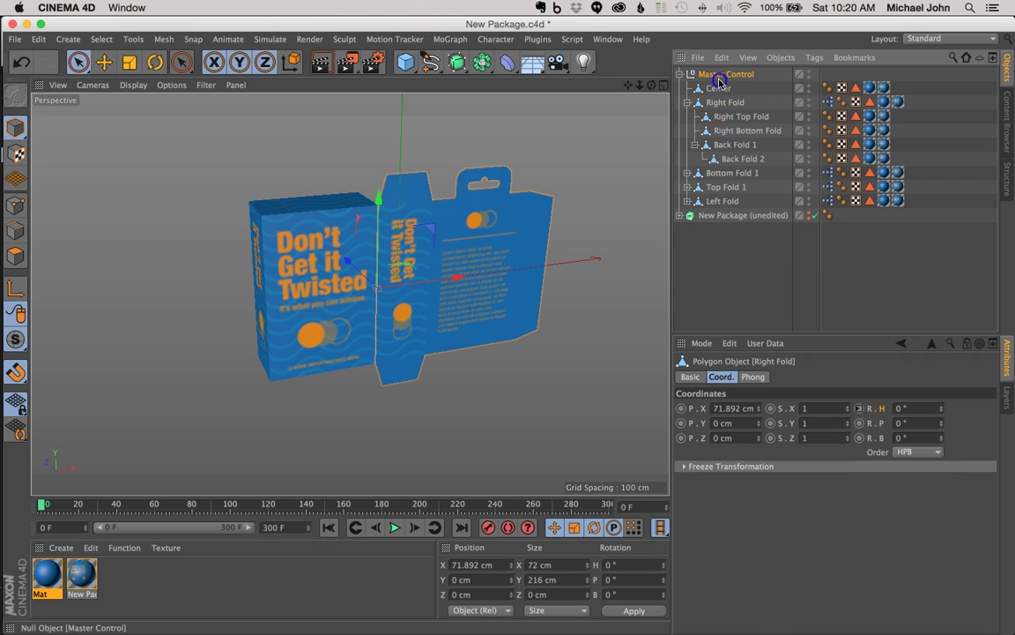
left_click(807, 603)
left_click_drag(807, 603, 806, 603)
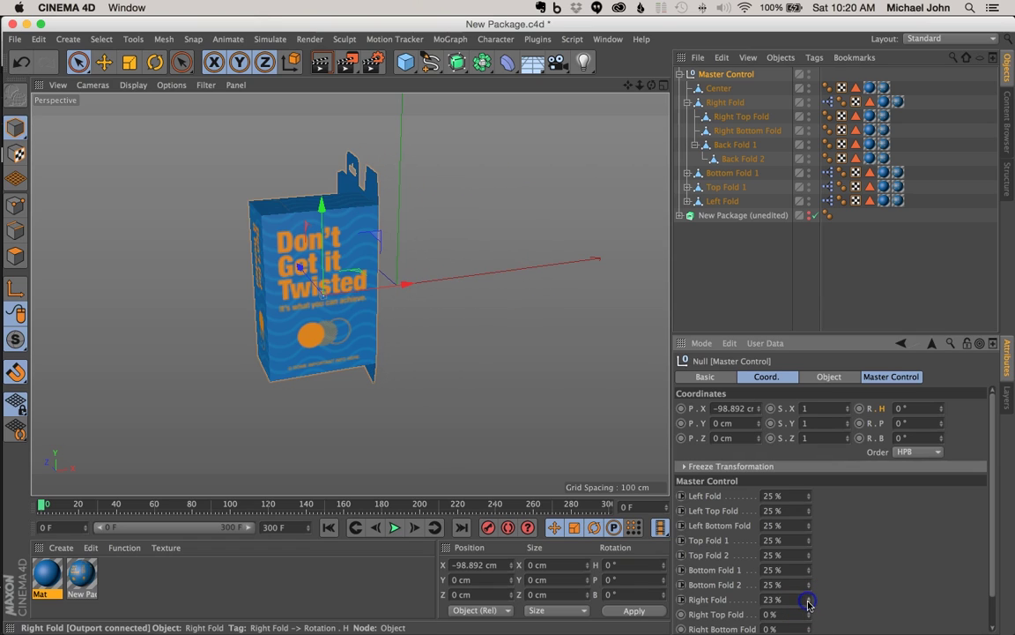
left_click_drag(809, 603, 810, 603)
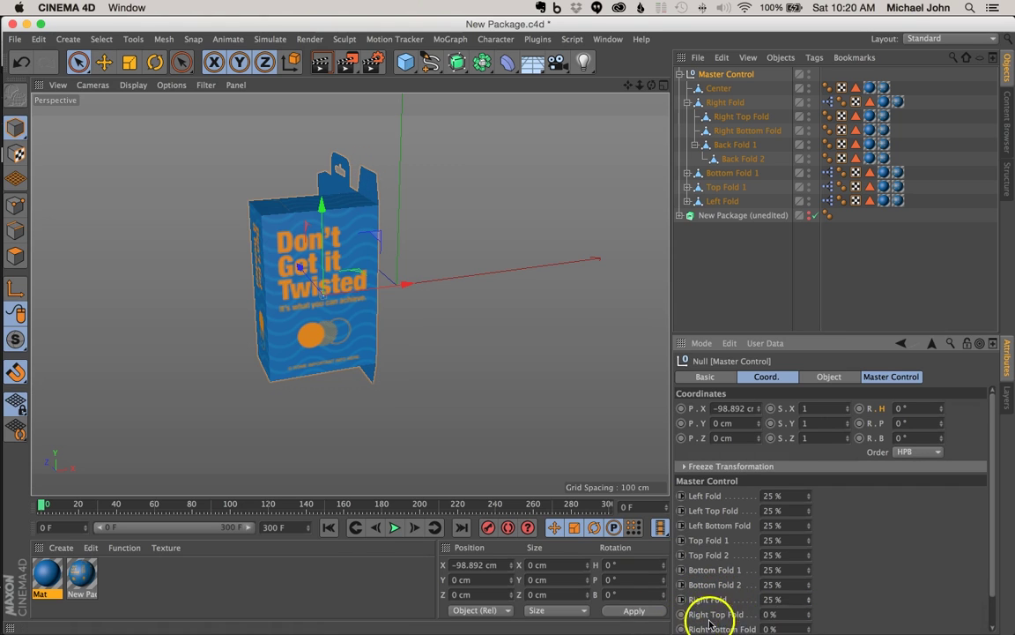
Step: Set Master Control's Right Top Fold parameter as the XPressions driver
scroll(857, 556, "down", 2)
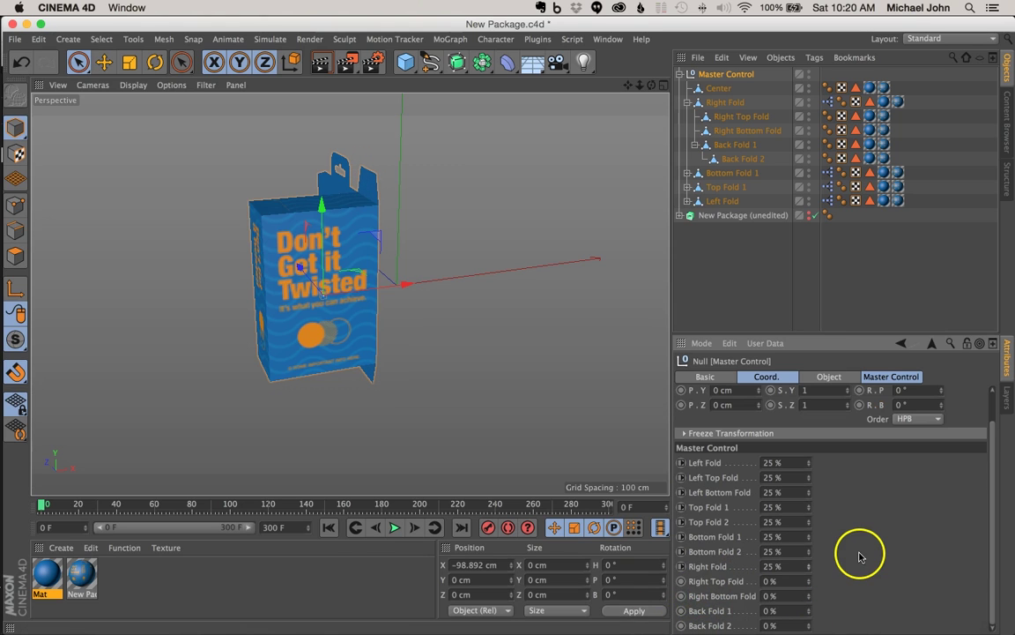
right_click(708, 587)
left_click(755, 426)
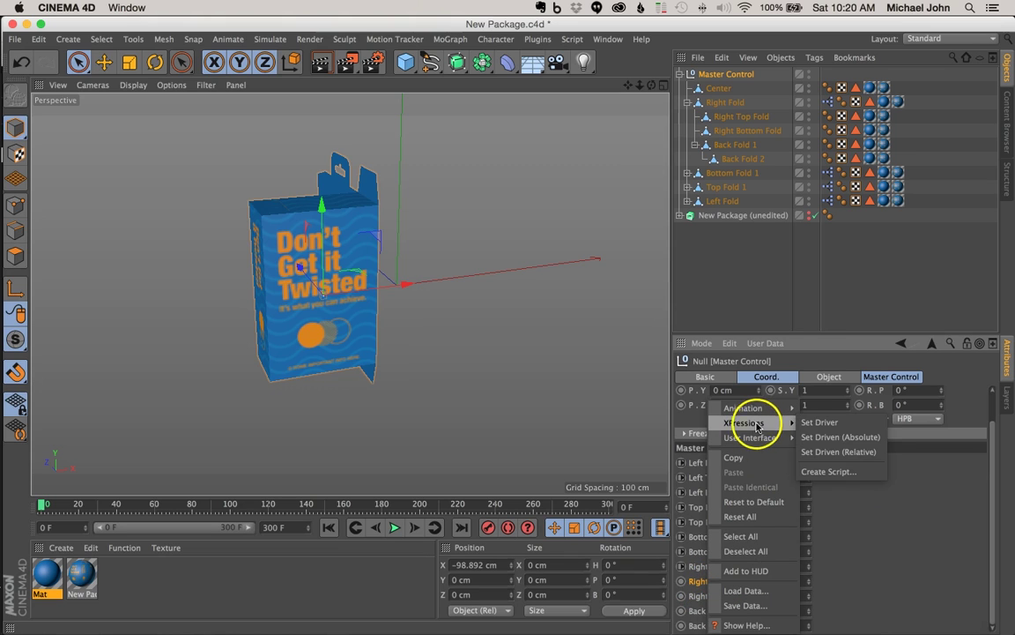
left_click(824, 422)
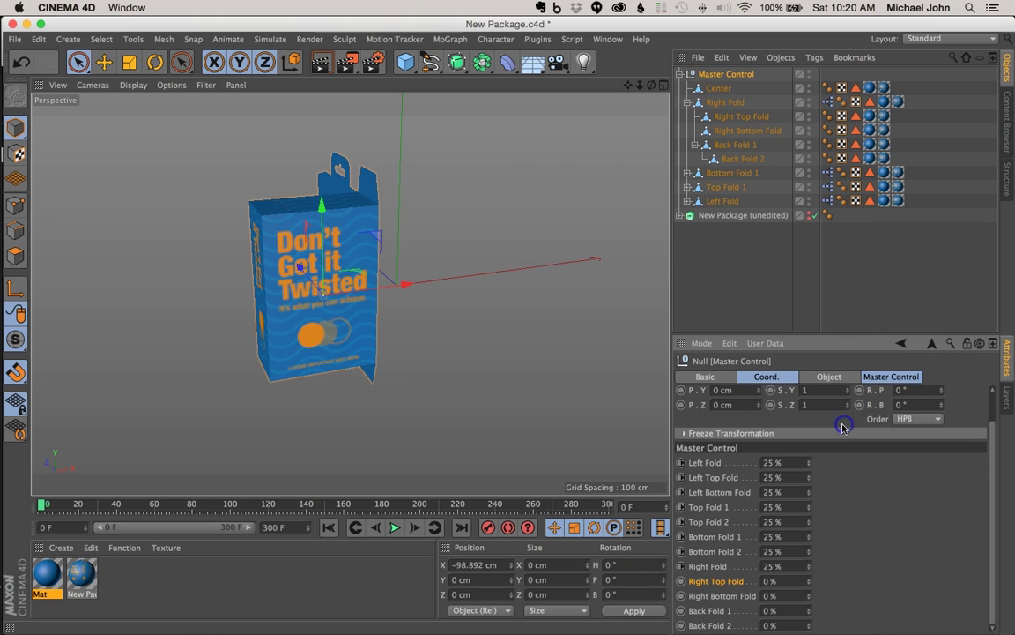
Step: Make the Right Top Fold object's pitch rotation (R.P) absolutely driven by the Right Top Fold parameter
left_click(745, 118)
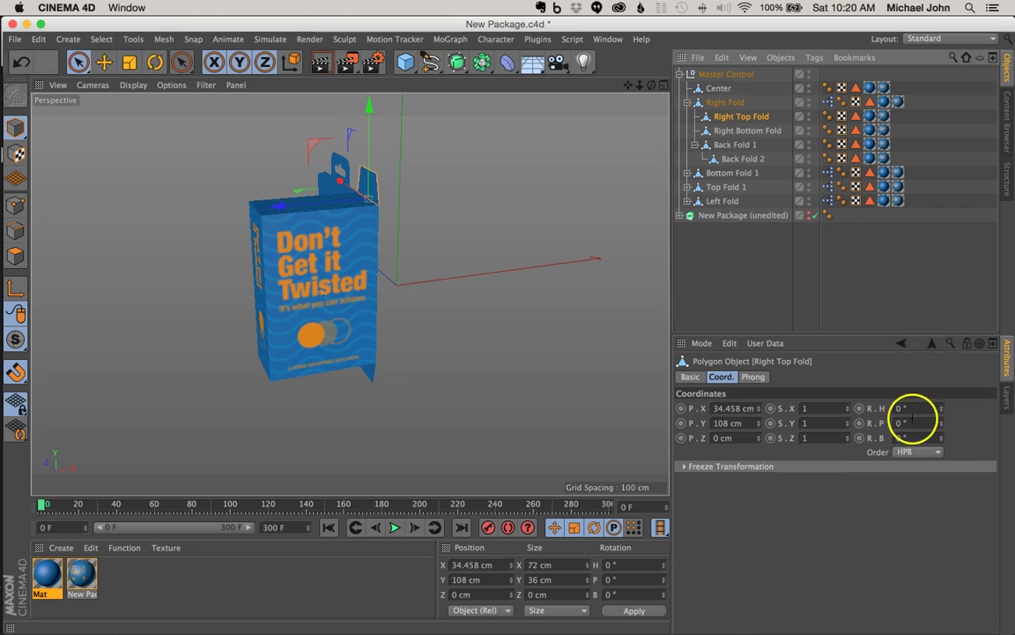
right_click(882, 429)
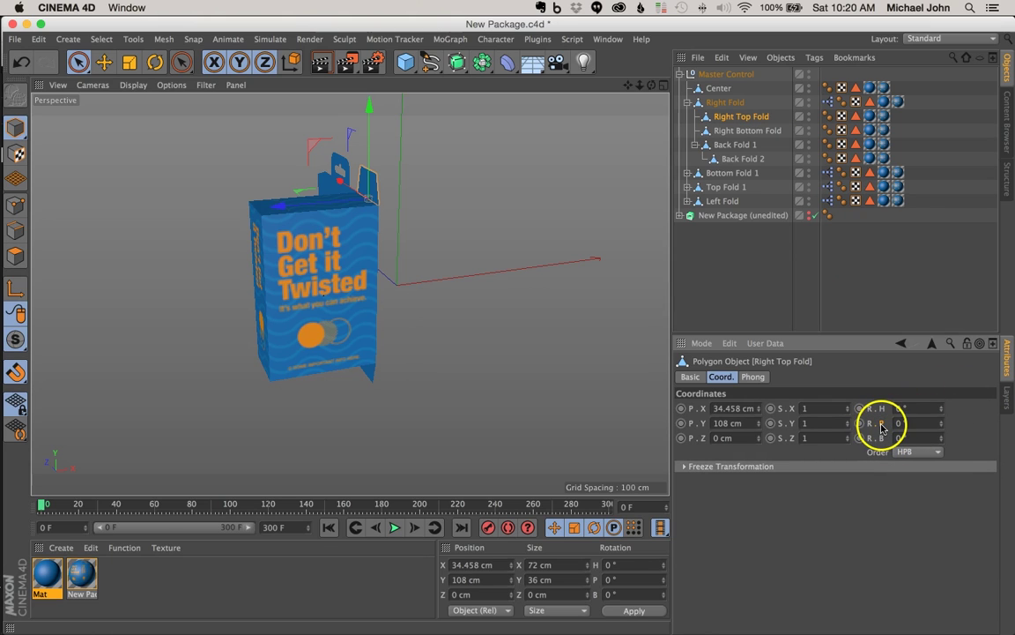
right_click(882, 428)
mouse_move(916, 424)
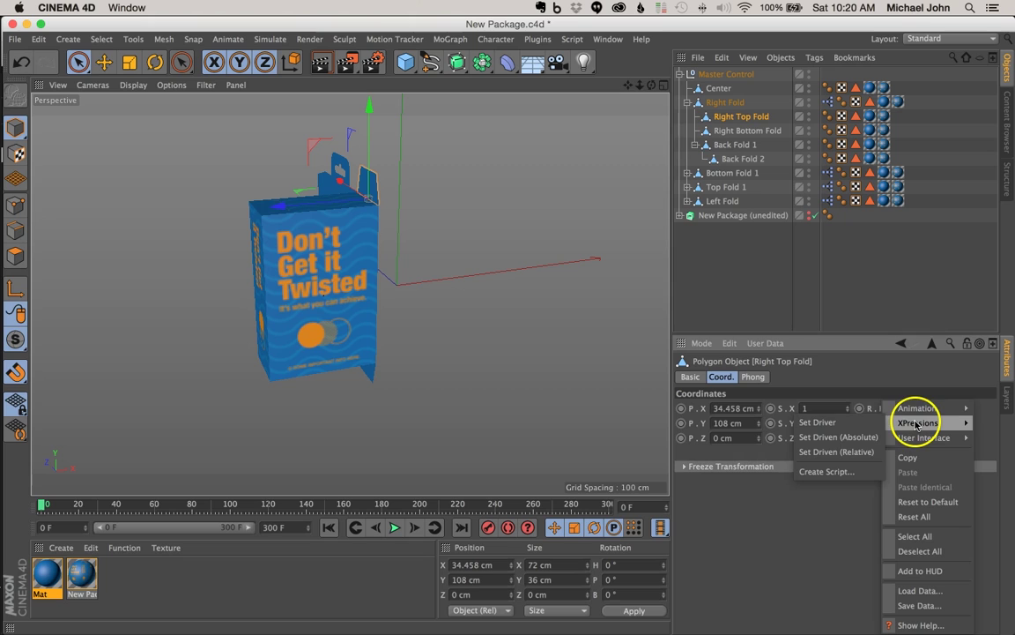
left_click(820, 439)
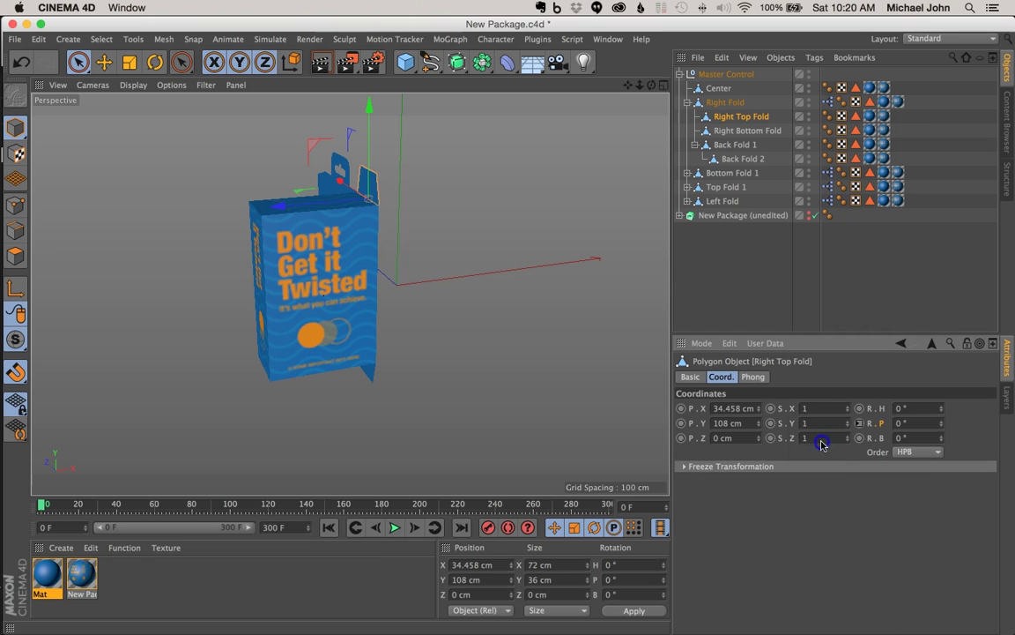
Step: Set Master Control's Right Top Fold to 25% and reset Right Bottom Fold to 0%
left_click(710, 75)
scroll(945, 534, "down", 3)
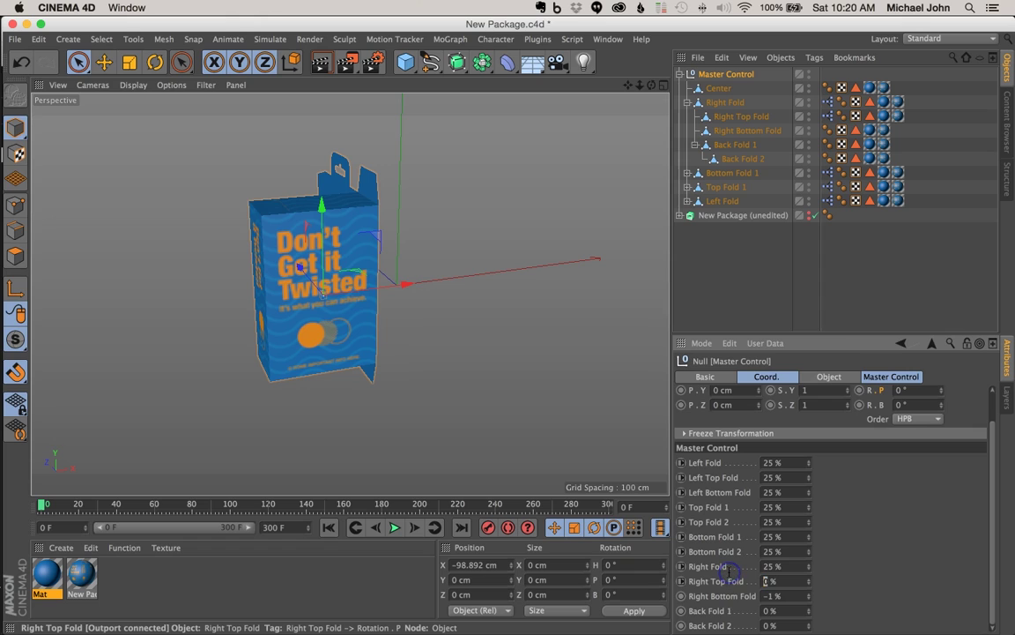
key("Tab")
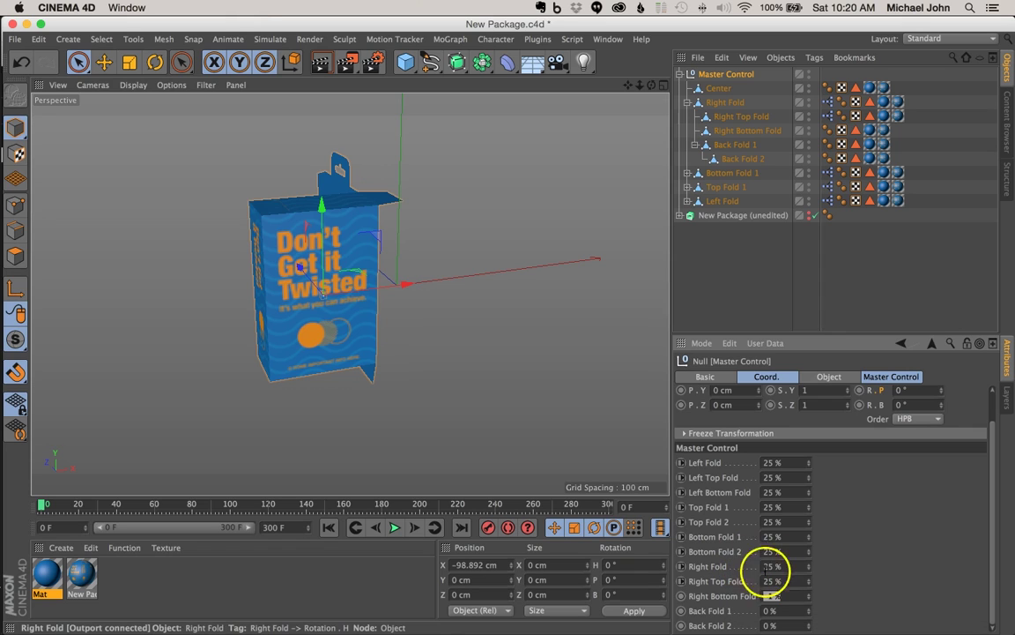
key("Return")
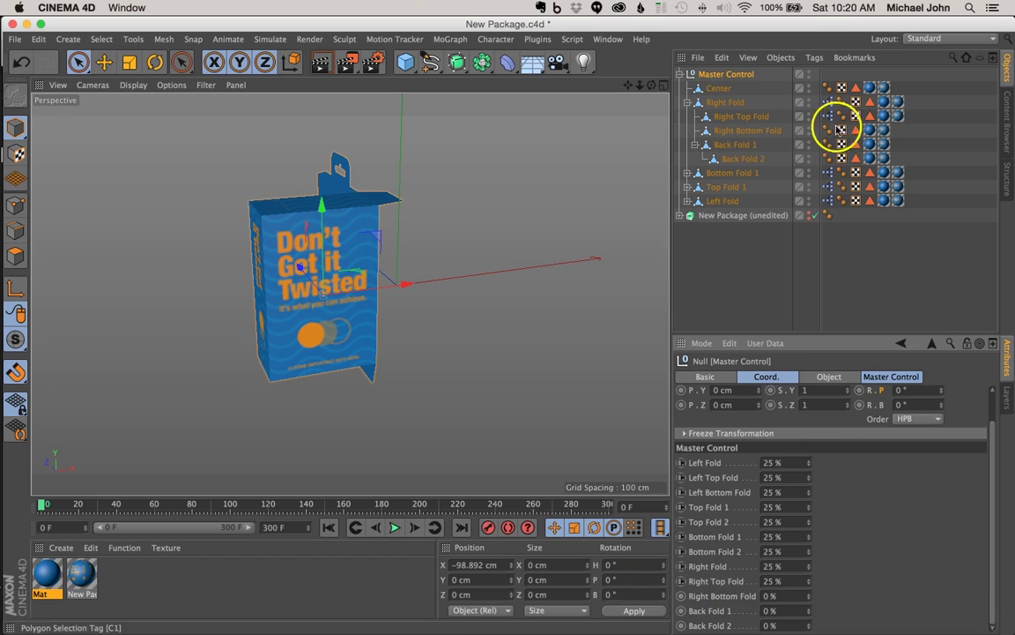
Step: Enable Reverse on the Range Mapper in the Right Top Fold object's XPresso expression and close the XPresso Editor
left_click(734, 118)
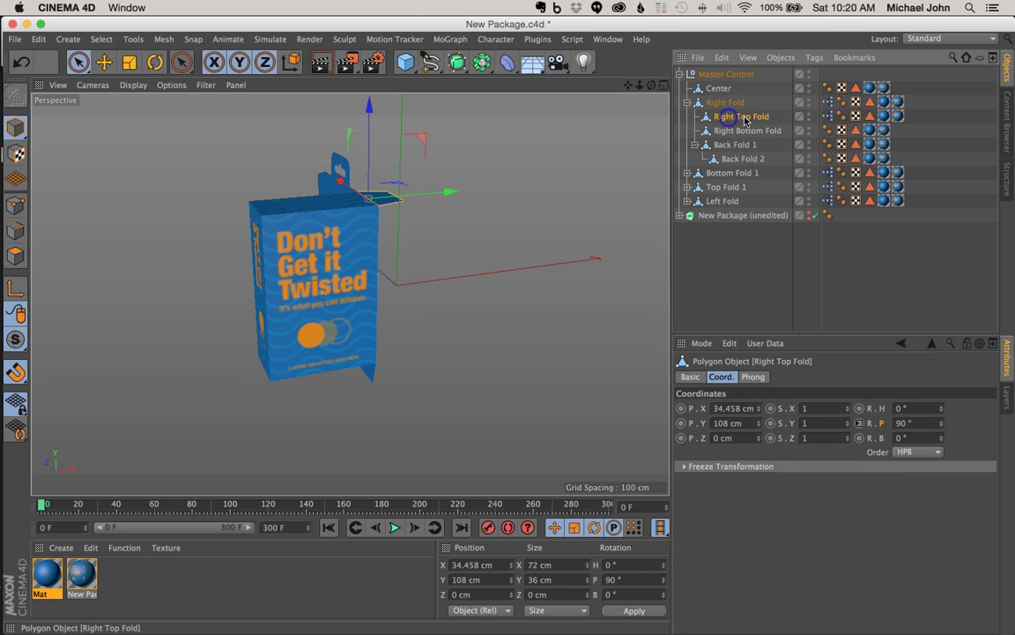
double_click(827, 117)
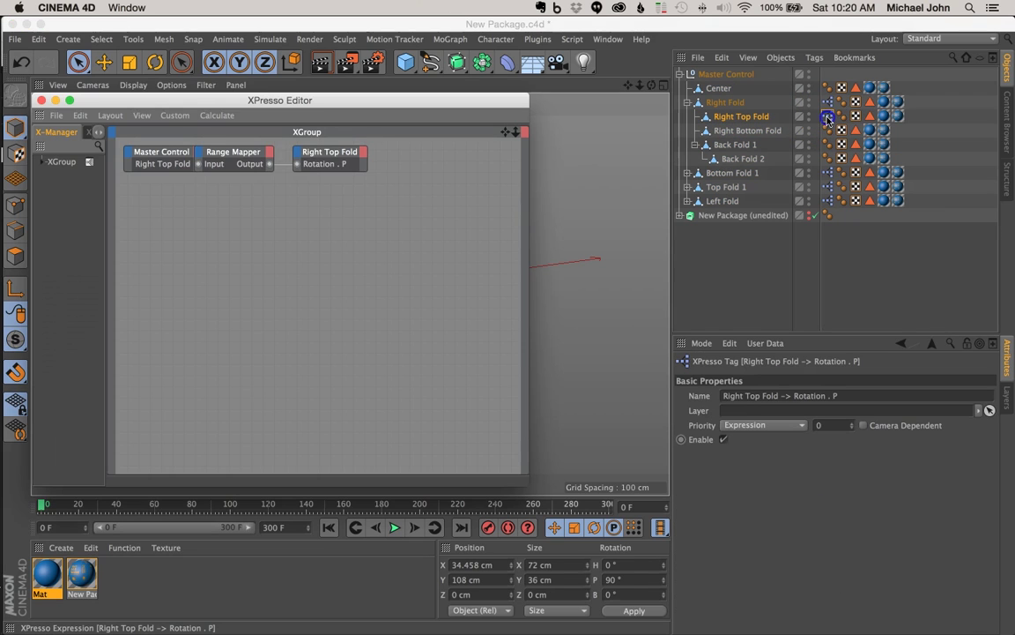
left_click_drag(335, 152, 387, 152)
mouse_move(241, 151)
left_mouse_down()
mouse_move(272, 154)
mouse_move(246, 151)
left_mouse_up()
left_click(246, 151)
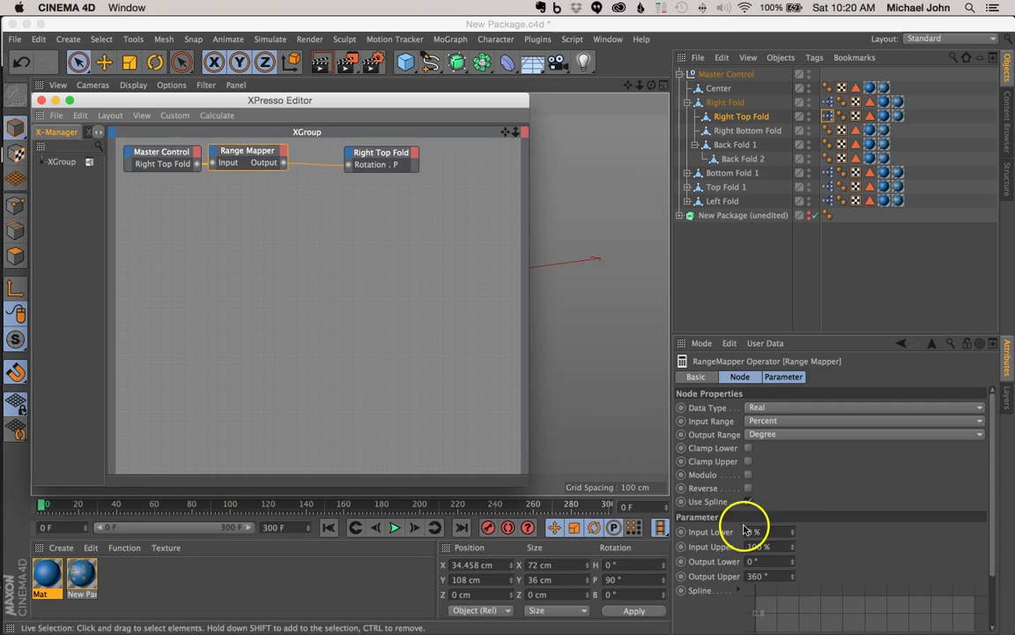
left_click(748, 488)
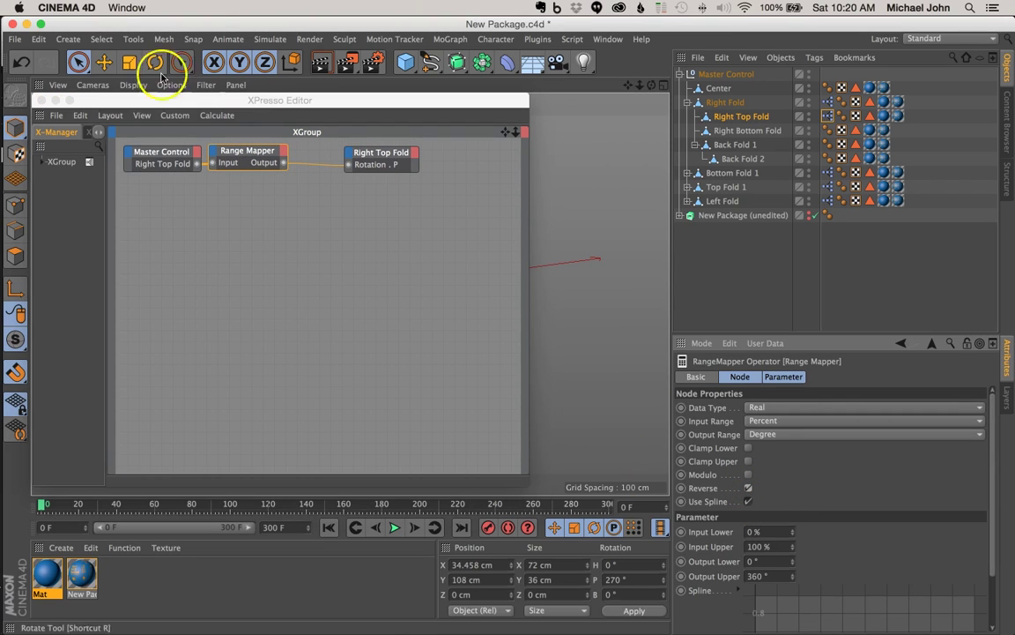
left_click(40, 100)
left_click_drag(390, 245, 356, 254, "alt")
Step: Set Master Control's Right Bottom Fold parameter as the XPressions driver
left_click(727, 75)
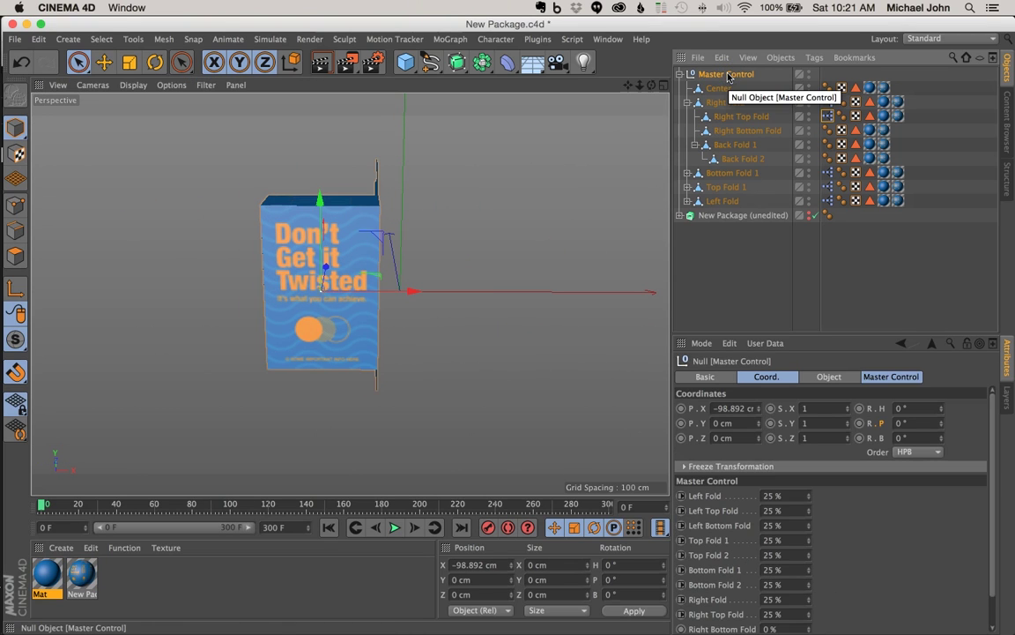
scroll(917, 581, "down", 2)
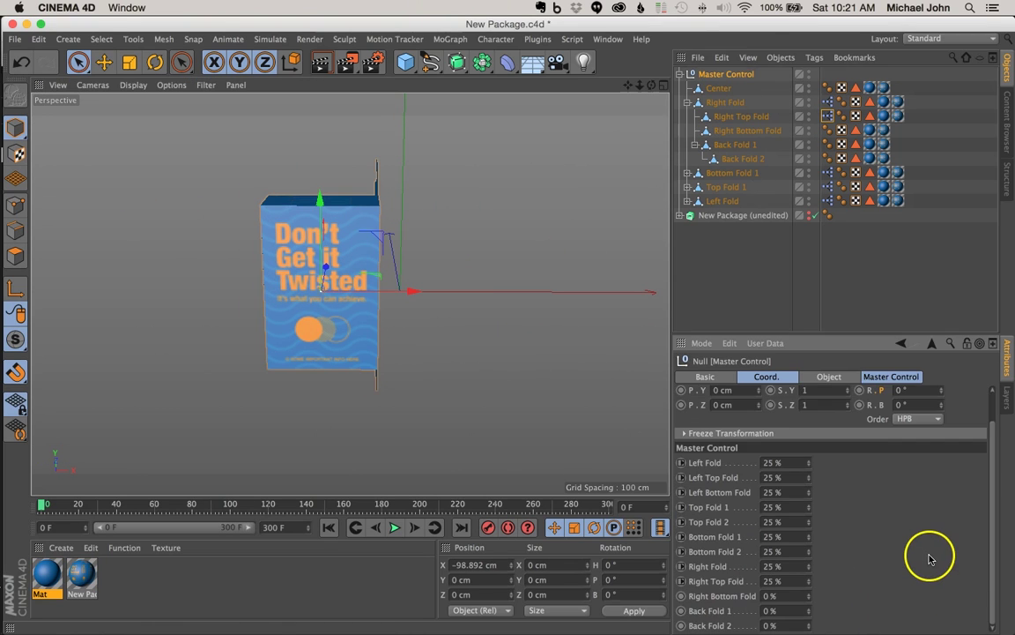
left_click(703, 598)
right_click(715, 601)
left_click(749, 423)
left_click(821, 423)
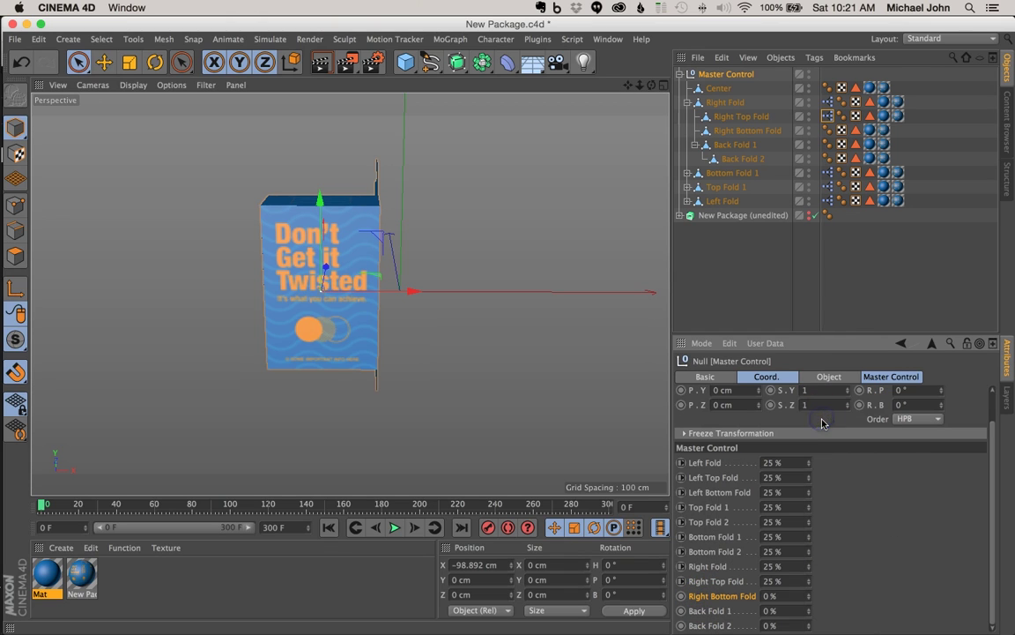
Step: Make the Right Bottom Fold object's pitch rotation (R.P) absolutely driven by the Right Bottom Fold parameter
left_click(738, 131)
left_click(747, 132)
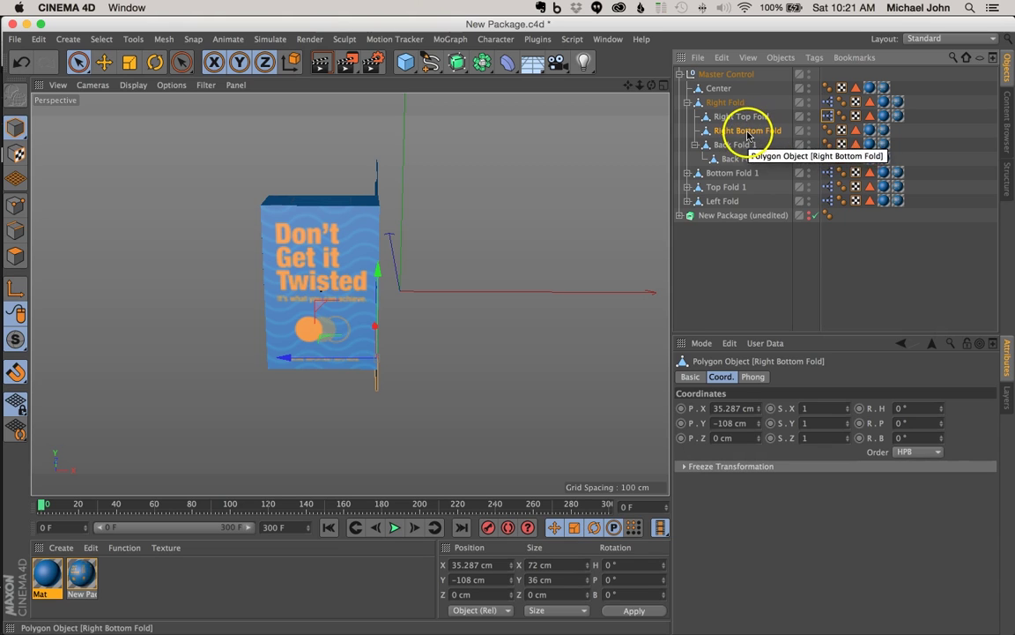
right_click(882, 425)
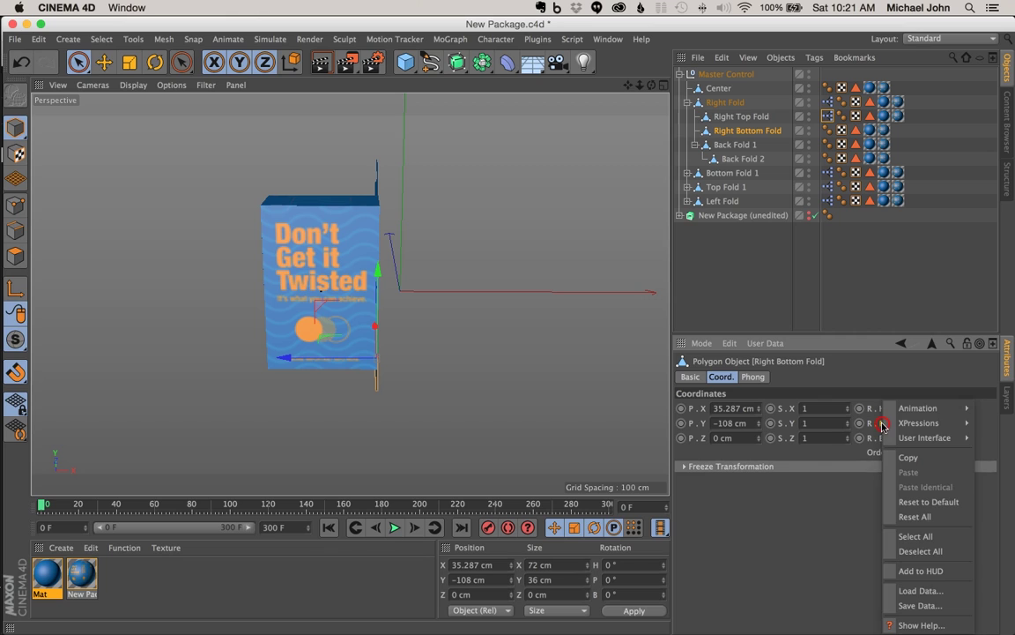
left_click(913, 424)
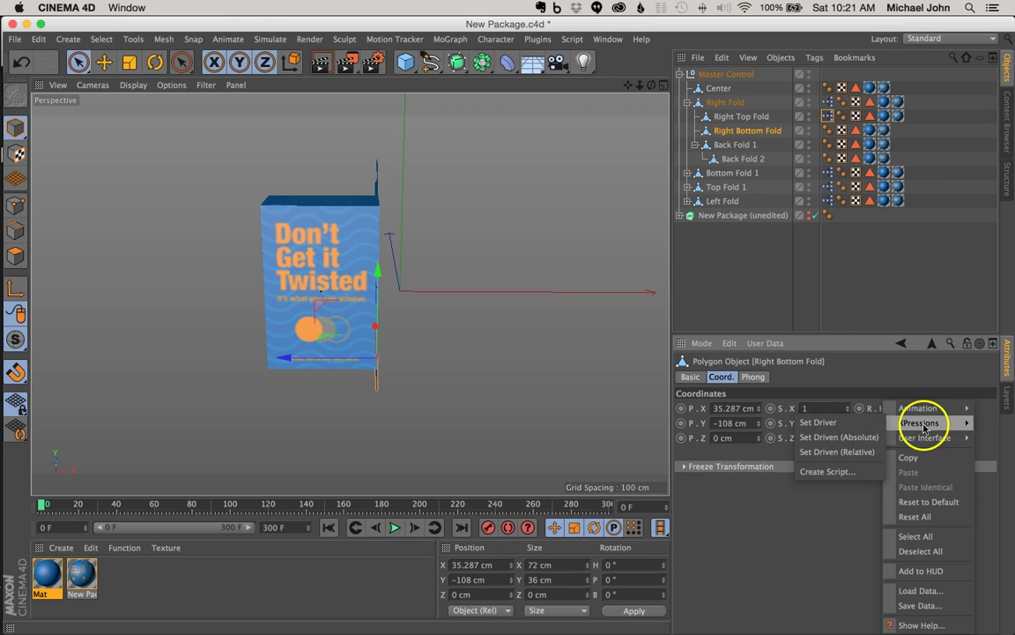
left_click(838, 436)
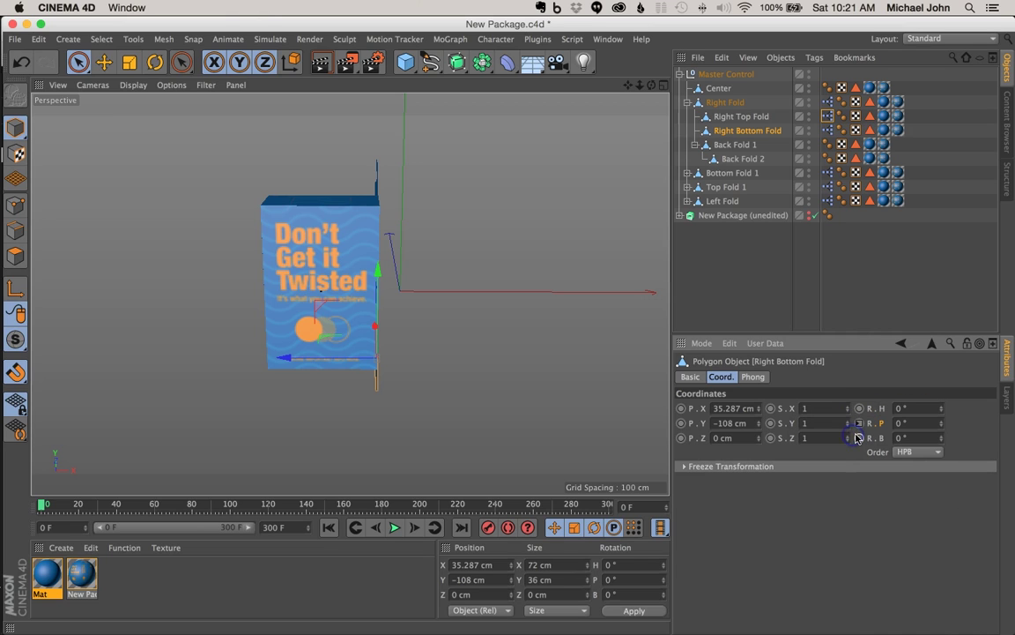
Step: Set Master Control's Right Bottom Fold to 25% and reset Back Fold 1 to 0%
left_click(716, 74)
scroll(983, 535, "down", 2)
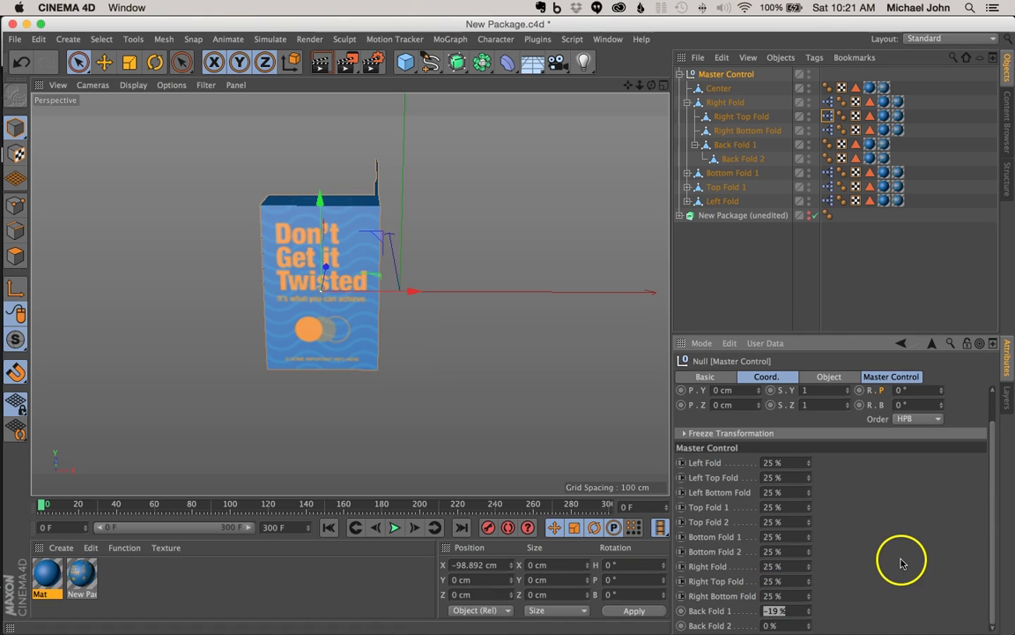
type("0")
key("Return")
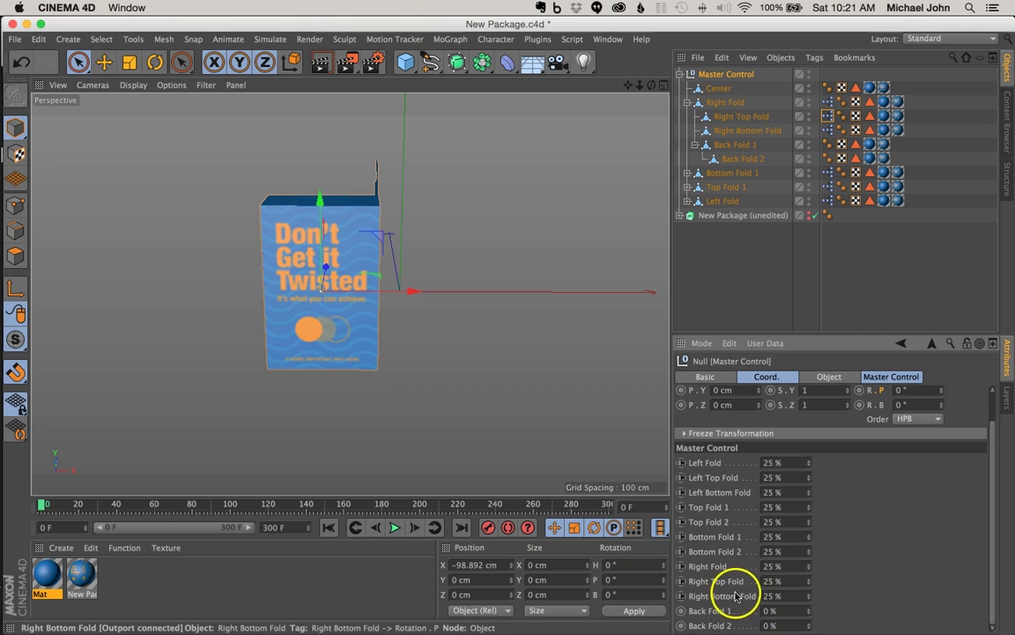
Step: Set Master Control's Back Fold 1 parameter as the XPressions driver
left_click_drag(300, 240, 472, 238, "alt")
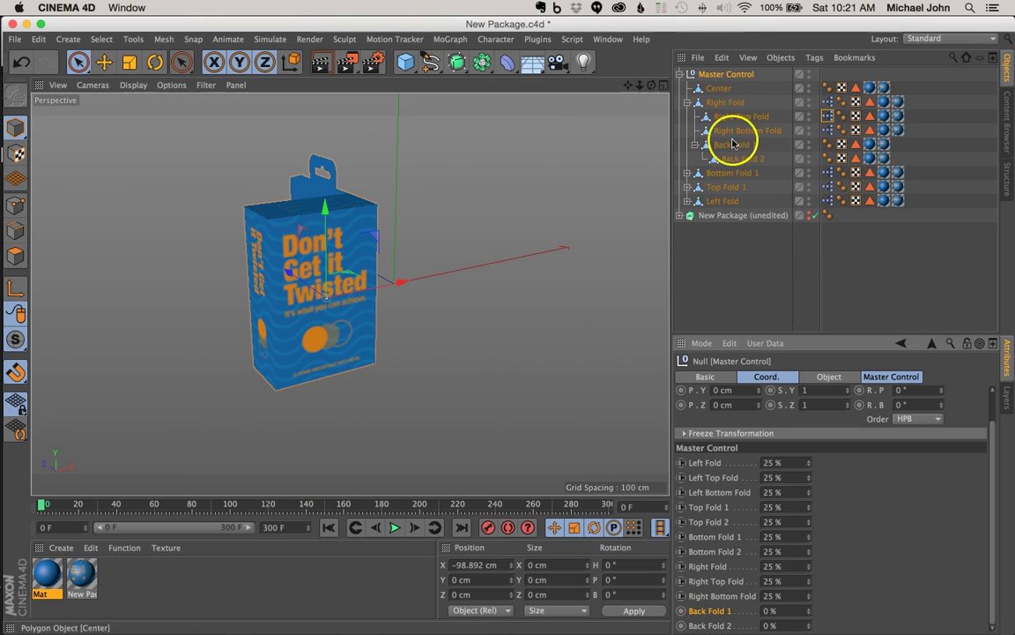
right_click(696, 614)
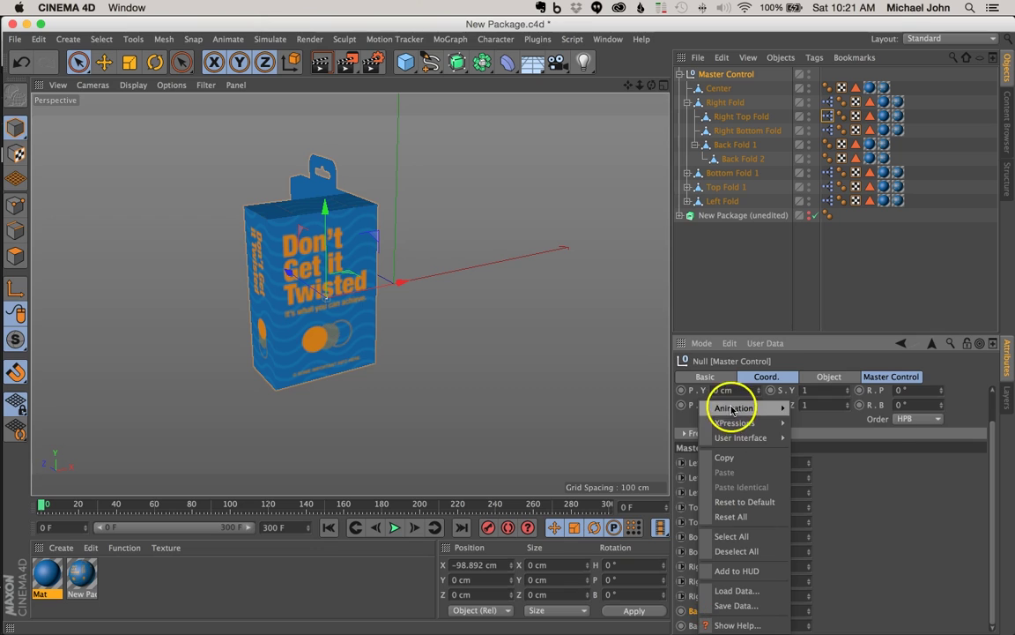
mouse_move(731, 424)
left_click(813, 422)
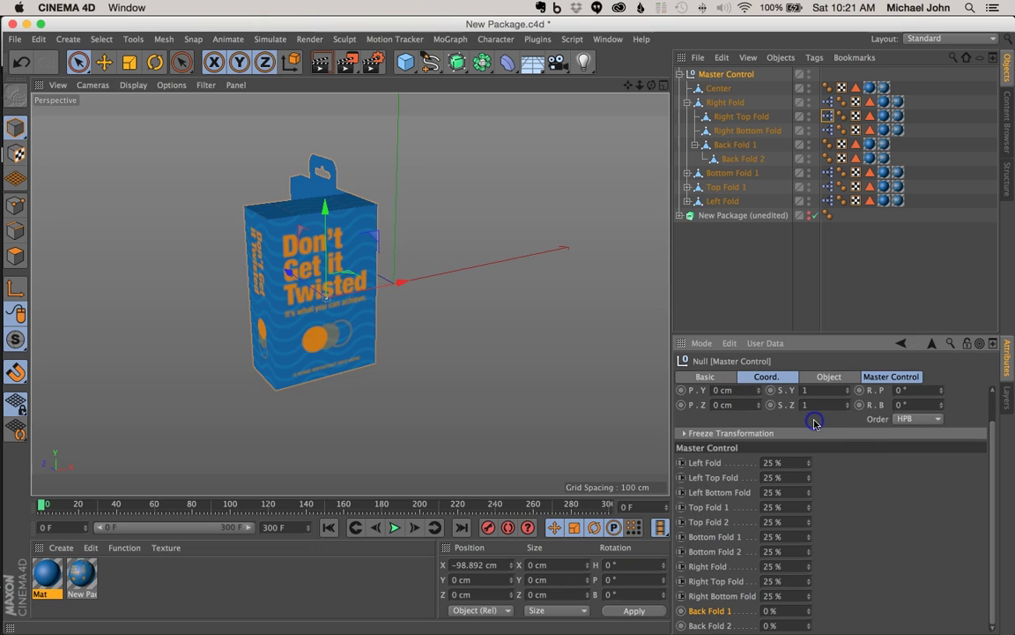
Step: Make the Back Fold 1 object's heading rotation (R.H) absolutely driven by the Back Fold 1 parameter
left_click(731, 147)
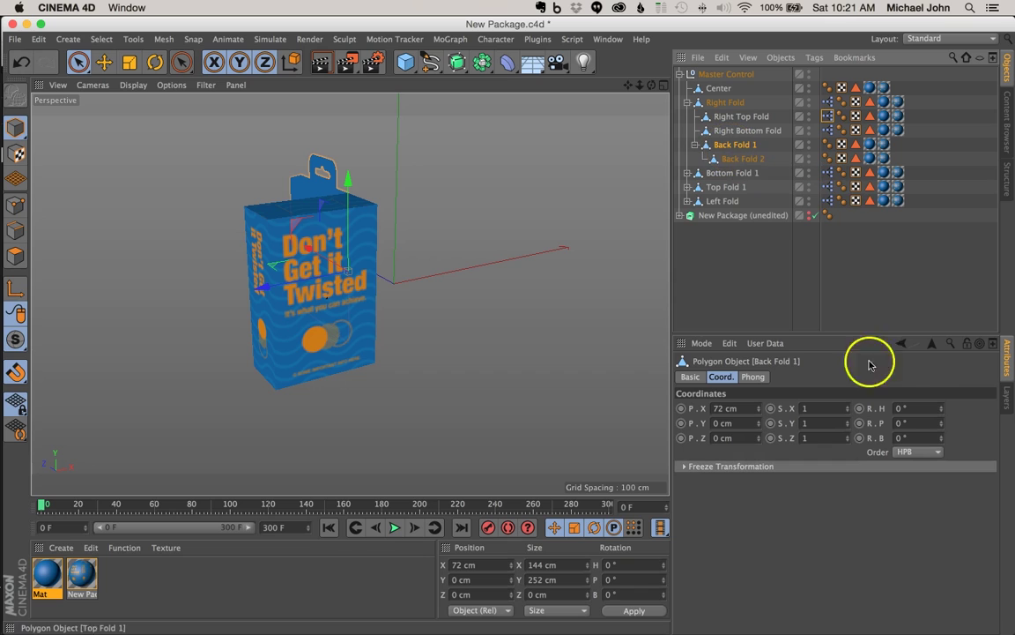
left_click(885, 412)
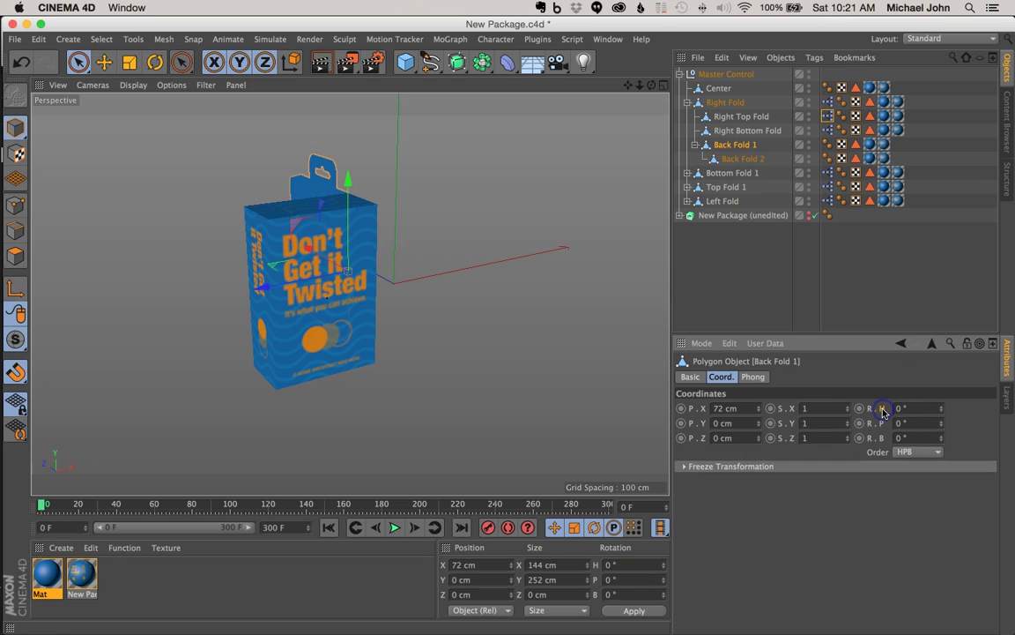
right_click(885, 411)
mouse_move(927, 423)
left_click(842, 437)
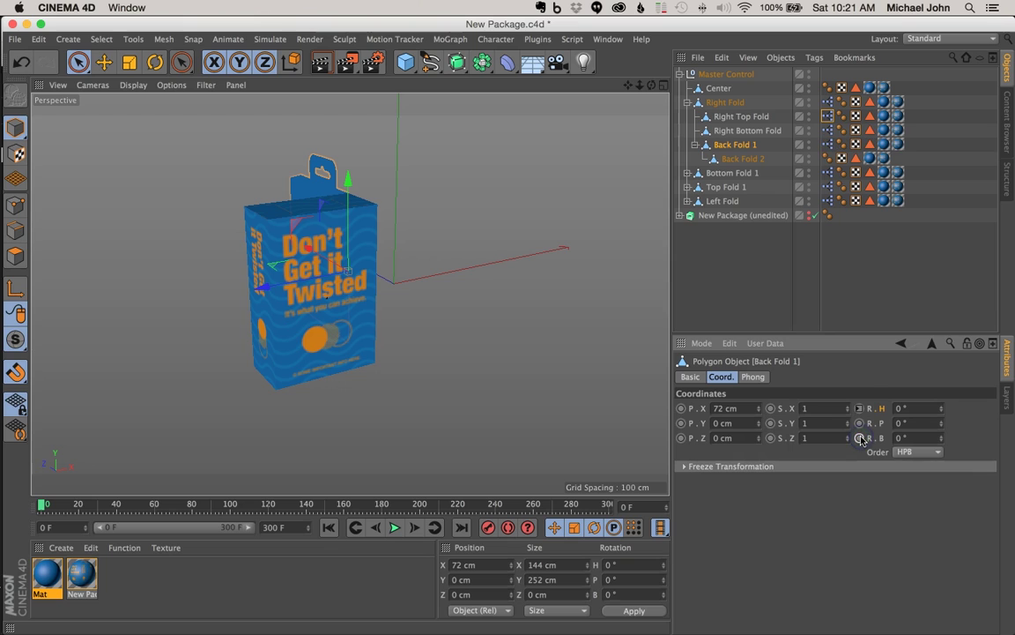
Step: Set Master Control's Back Fold 1 to 25%
left_click(716, 75)
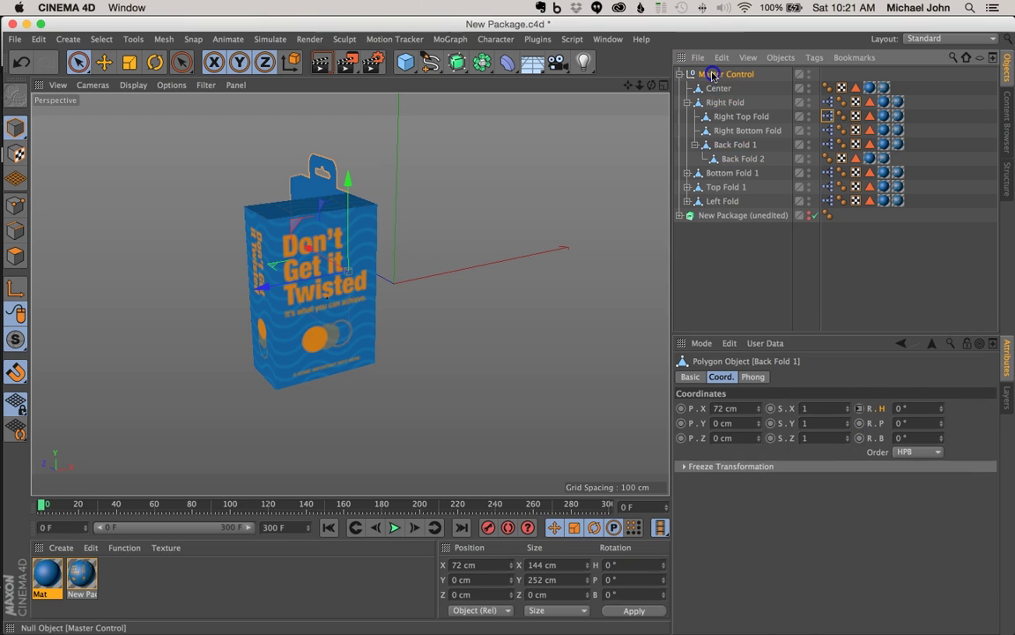
scroll(896, 578, "down", 2)
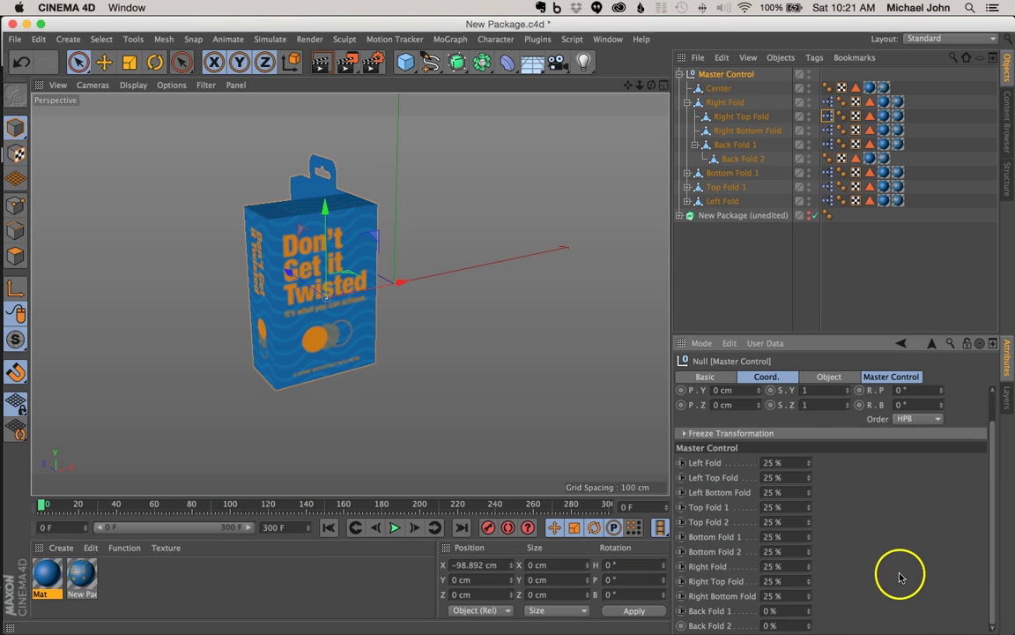
left_click(773, 596)
scroll(780, 611, "down", 1)
scroll(779, 597, "down", 1)
type("25")
left_click(893, 585)
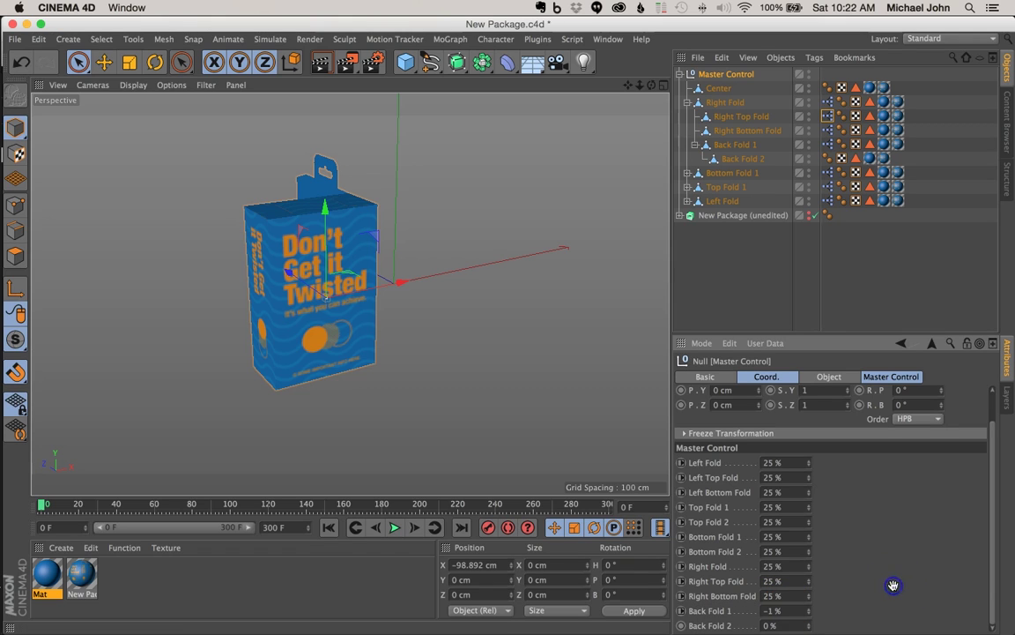
left_click(771, 608)
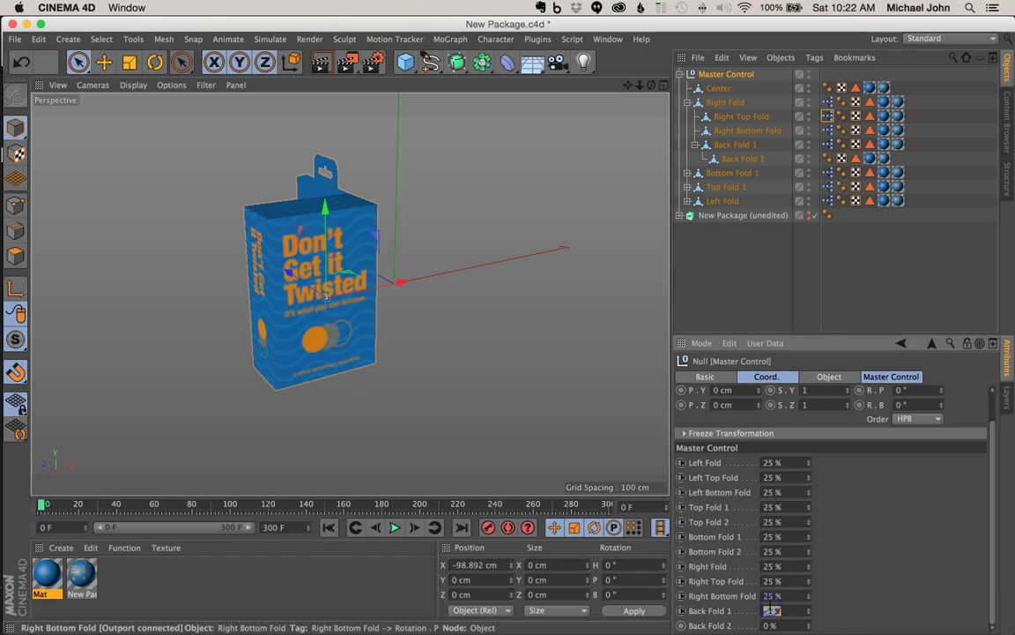
type("25")
key("Return")
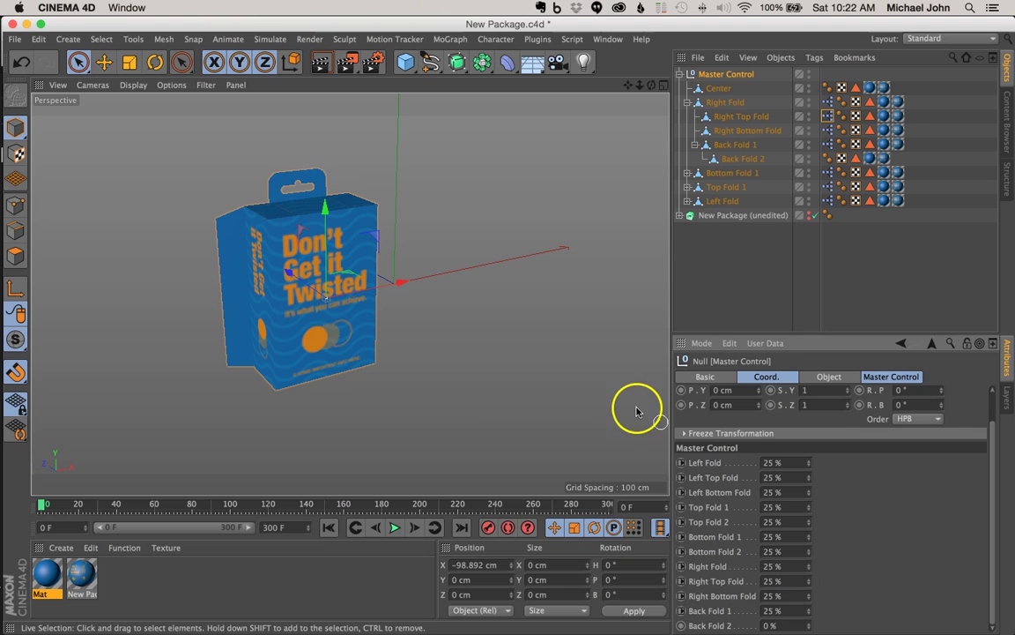
Step: Set Master Control's Back Fold 2 parameter as the XPressions driver and raise its value to 25%
left_click_drag(341, 288, 465, 265, "alt")
left_click(721, 74)
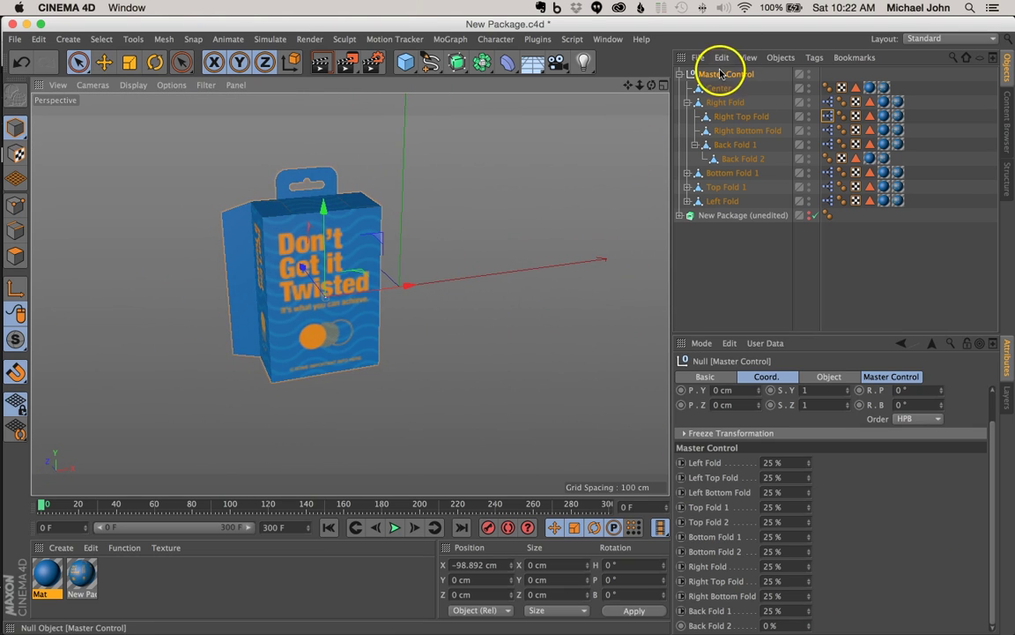
left_click(716, 626)
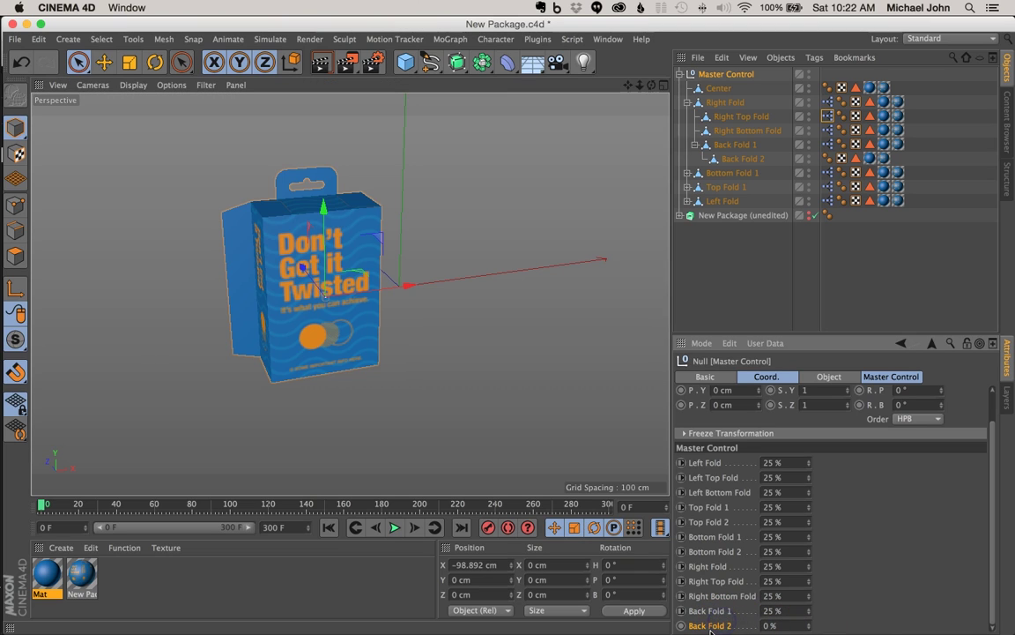
right_click(721, 626)
mouse_move(754, 423)
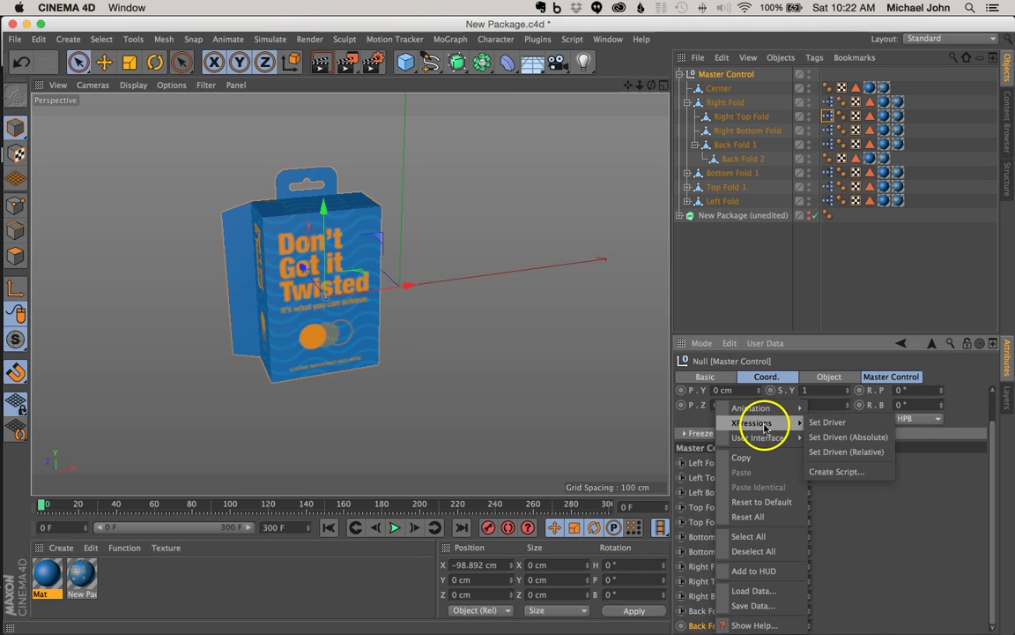
left_click(844, 425)
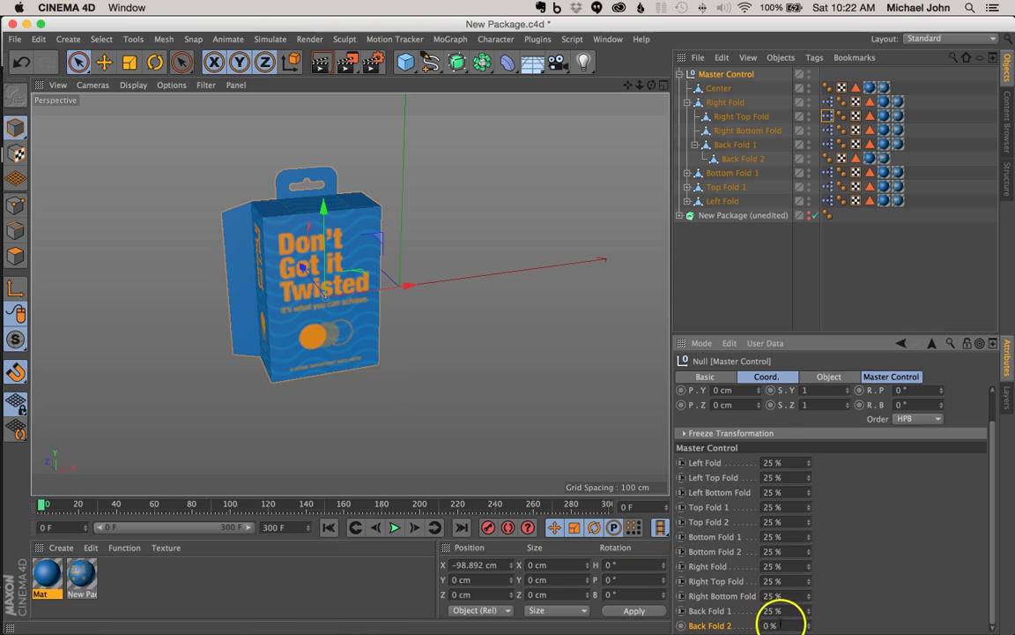
left_click(912, 559)
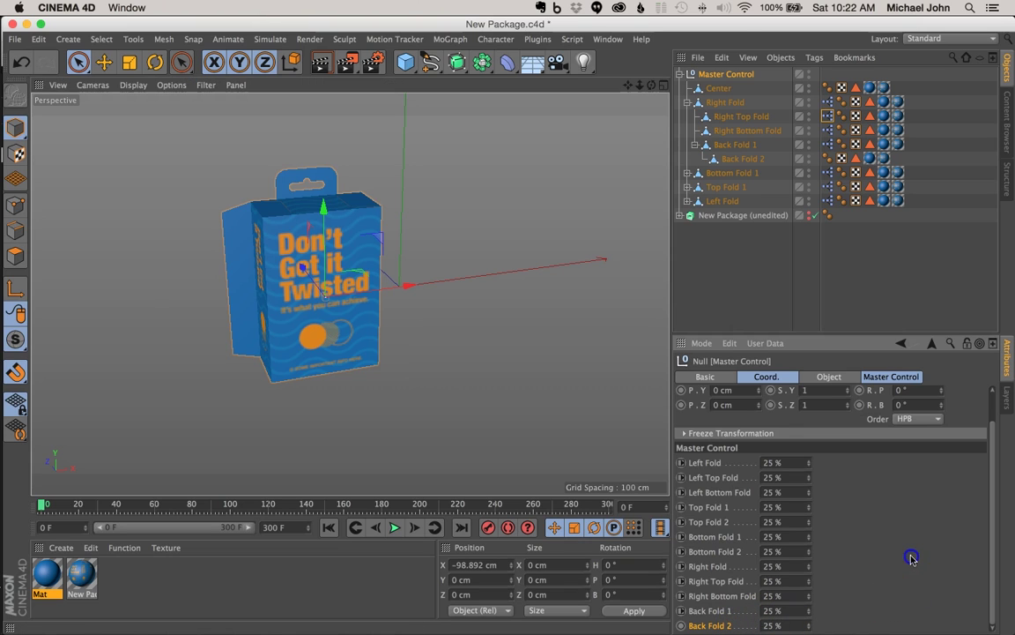
Step: Make the Back Fold 2 object's heading rotation (R.H) absolutely driven by the Back Fold 2 parameter
left_click(728, 161)
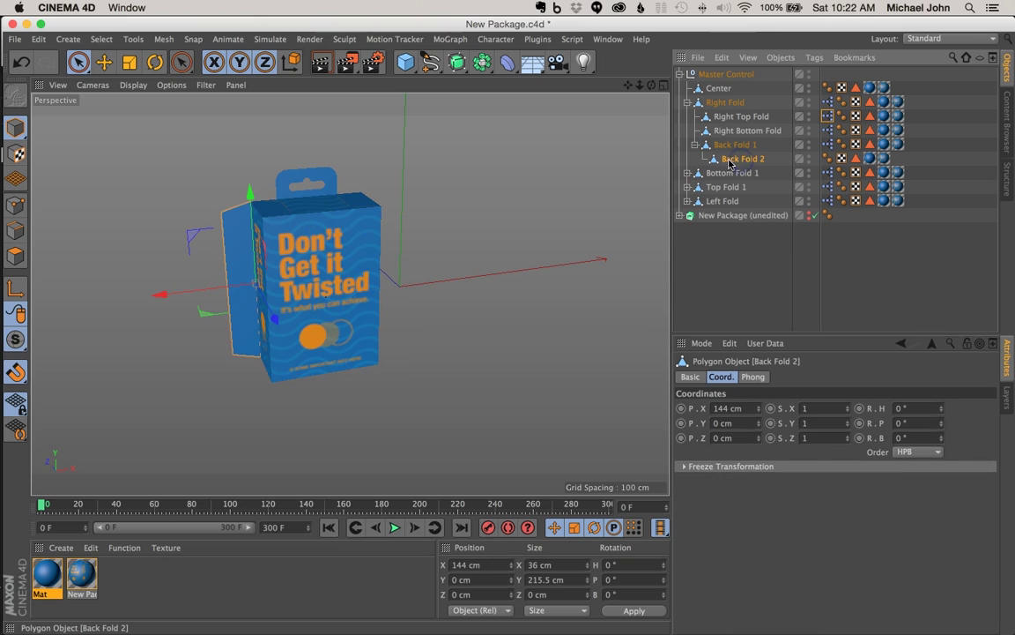
left_click(885, 412)
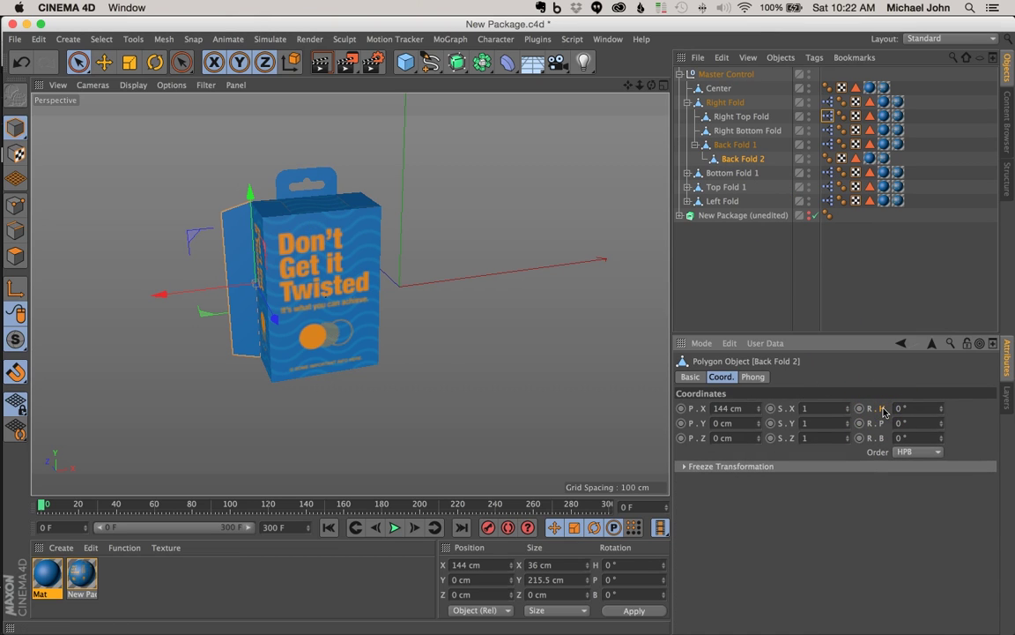
right_click(885, 411)
mouse_move(929, 423)
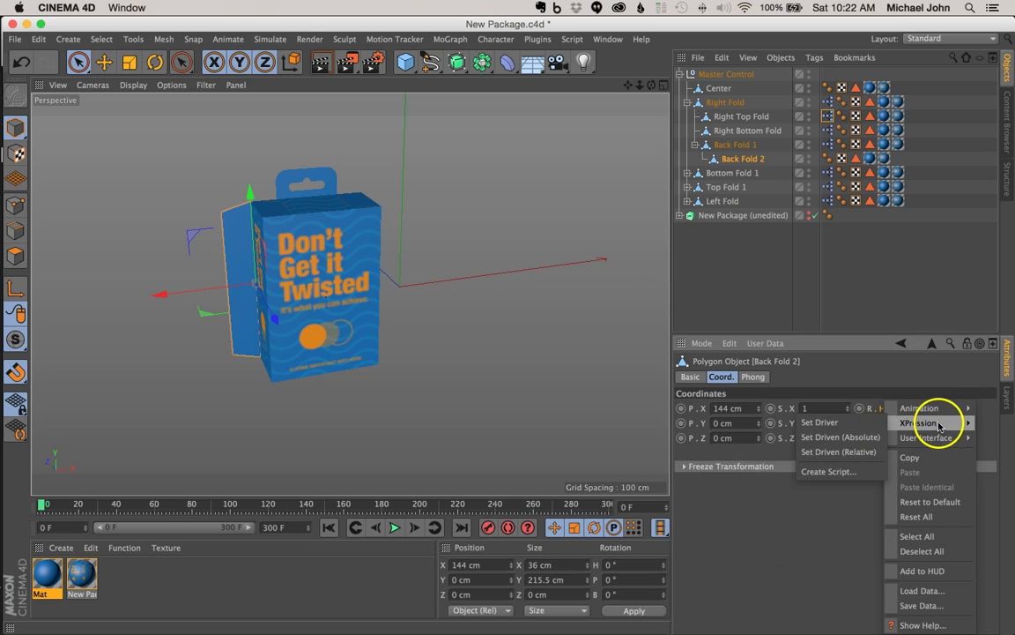
left_click(865, 424)
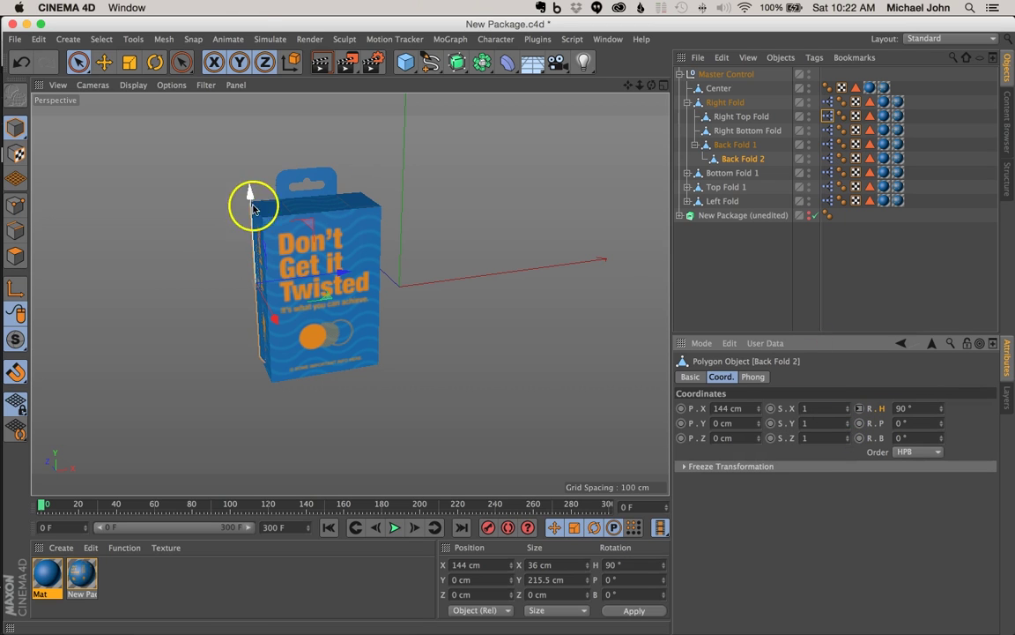
Step: Collapse the Master Control hierarchy and create a new null object
left_click(709, 75)
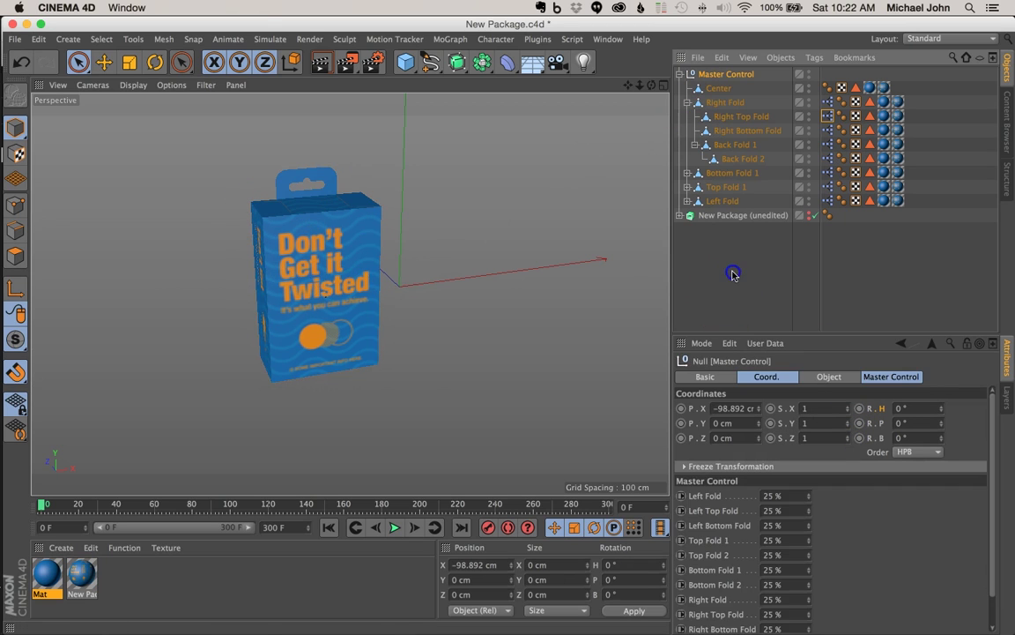
left_click(385, 295)
left_click_drag(386, 294, 375, 266, "alt")
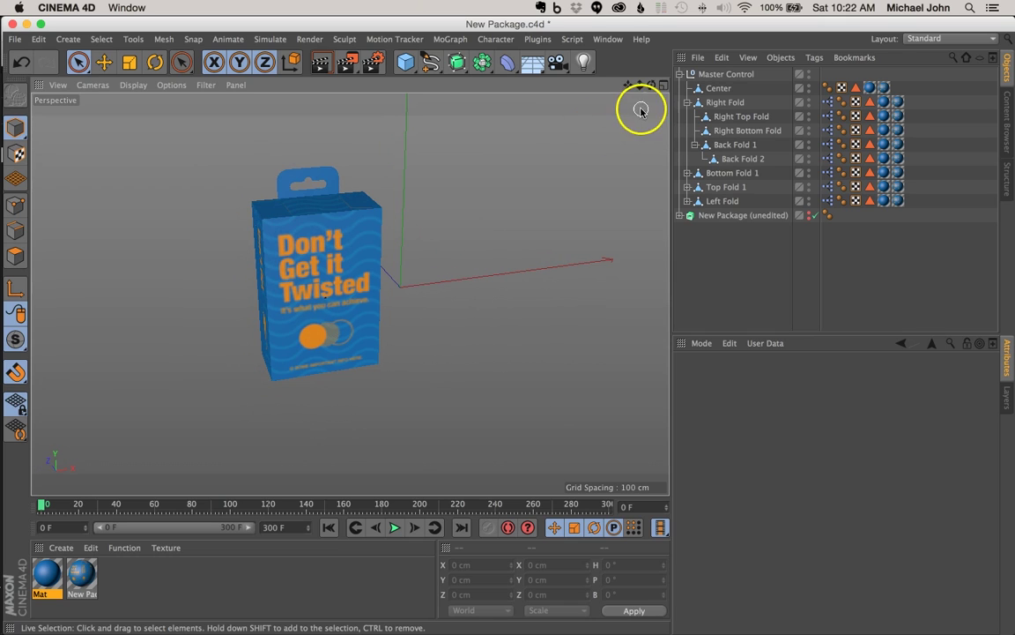
left_click(679, 75)
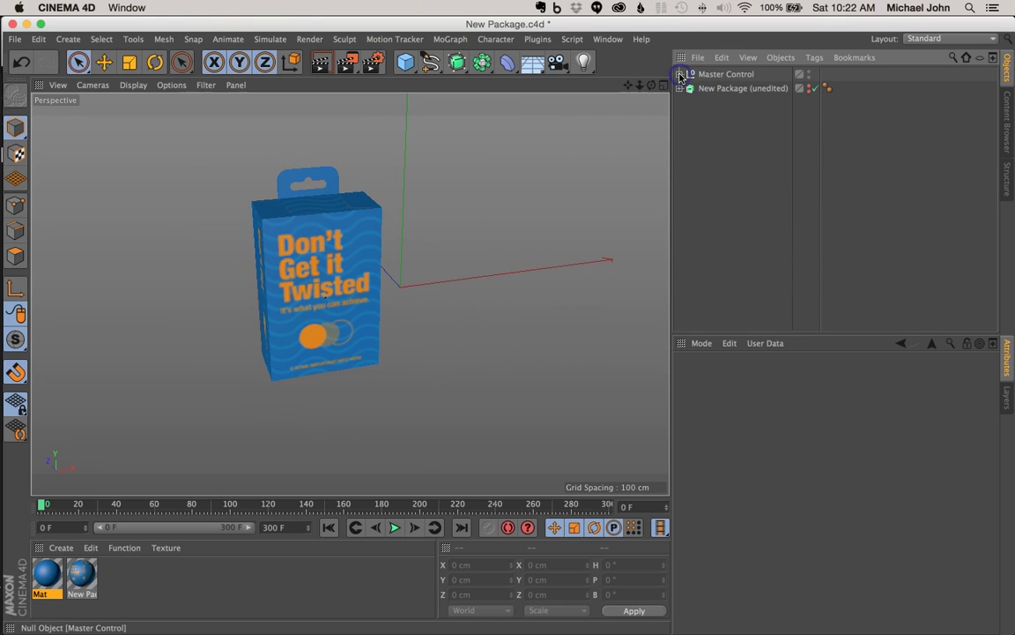
left_click(728, 76)
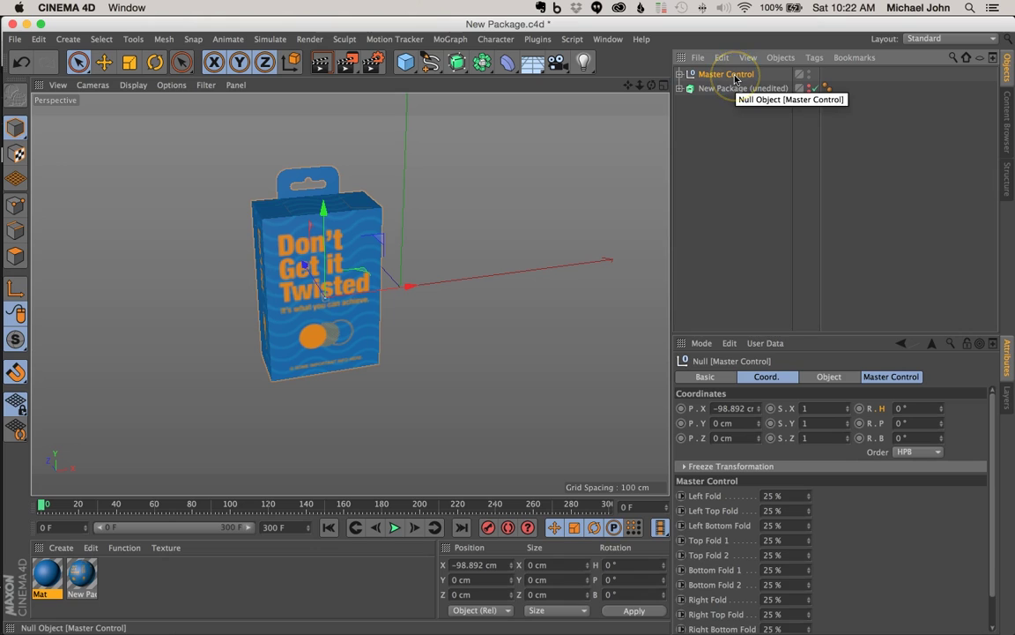
left_click(59, 39)
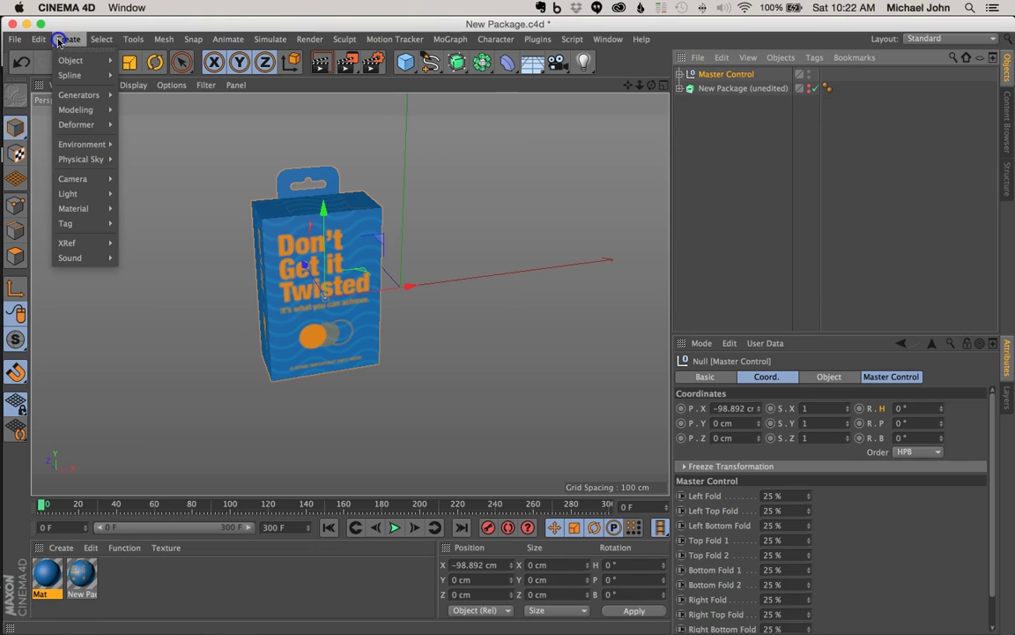
left_click(84, 60)
left_click(135, 61)
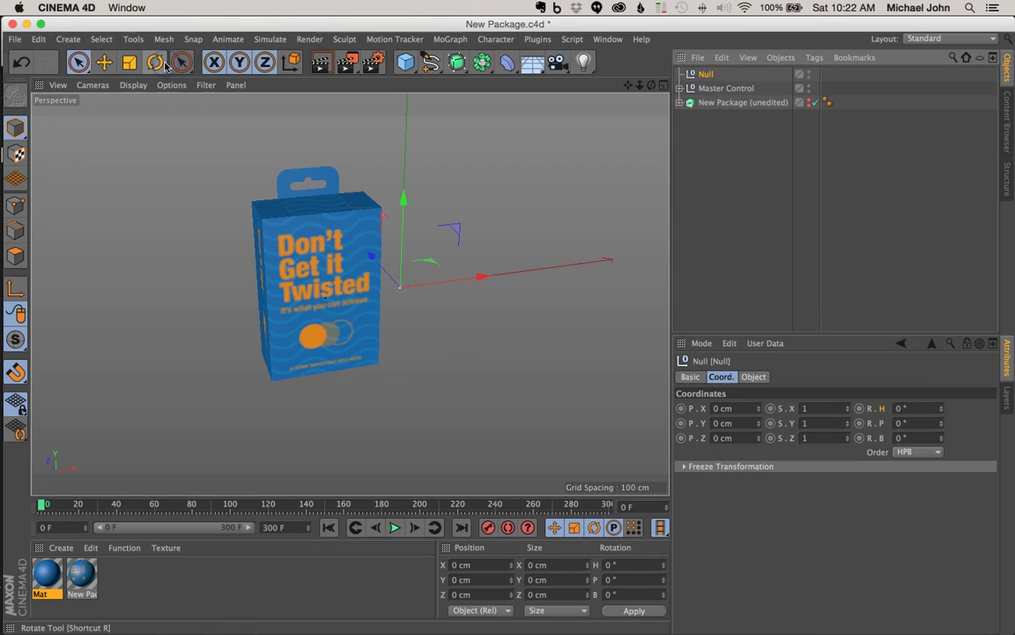
Step: Make Master Control a child of the new null and rename that null to Supreme Controller
left_click(721, 89)
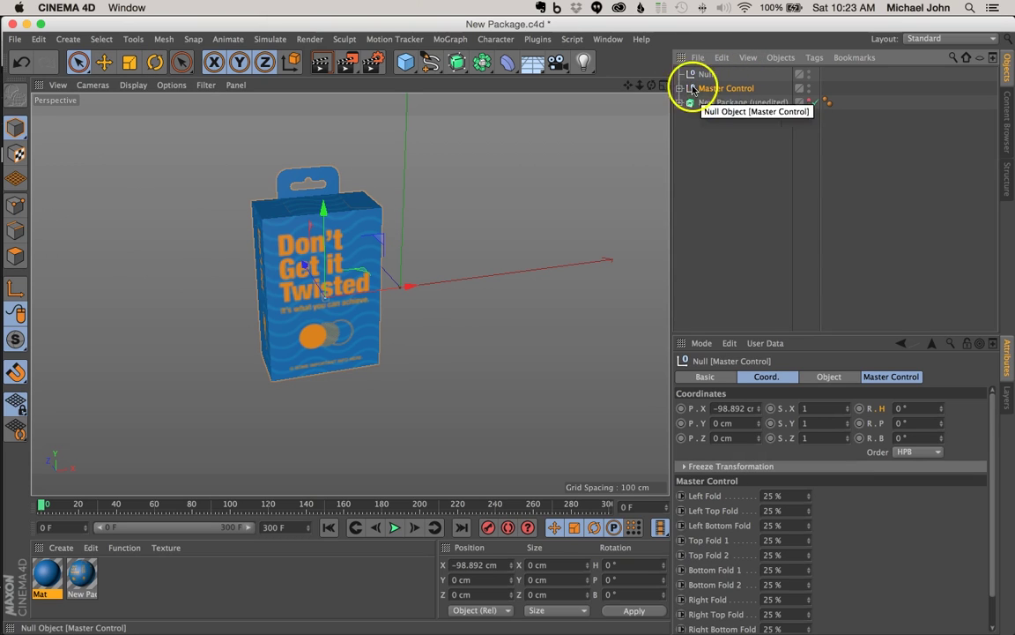
left_click(681, 89)
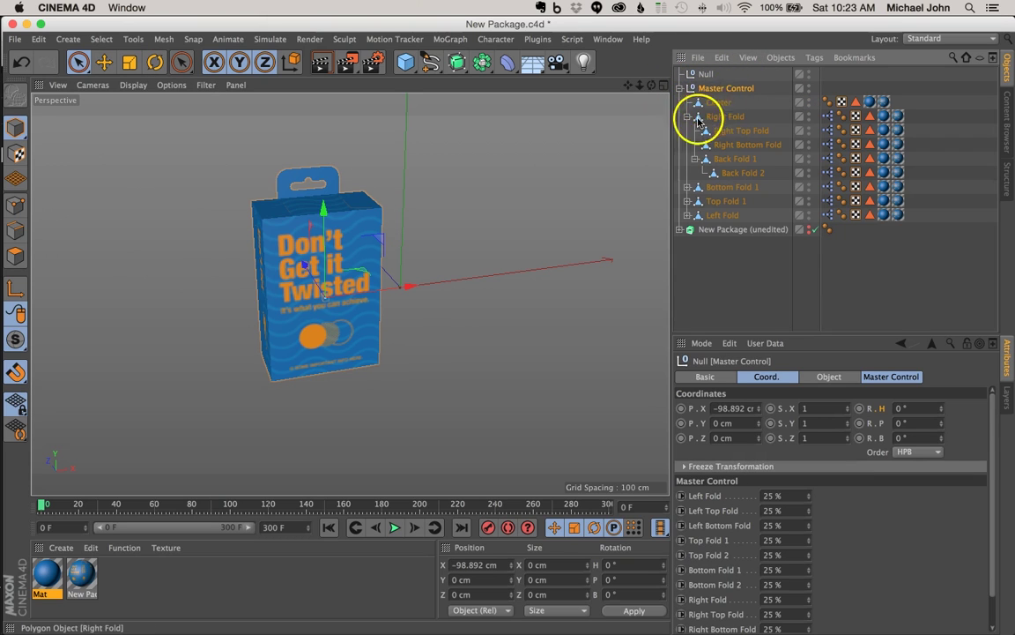
left_click(681, 88)
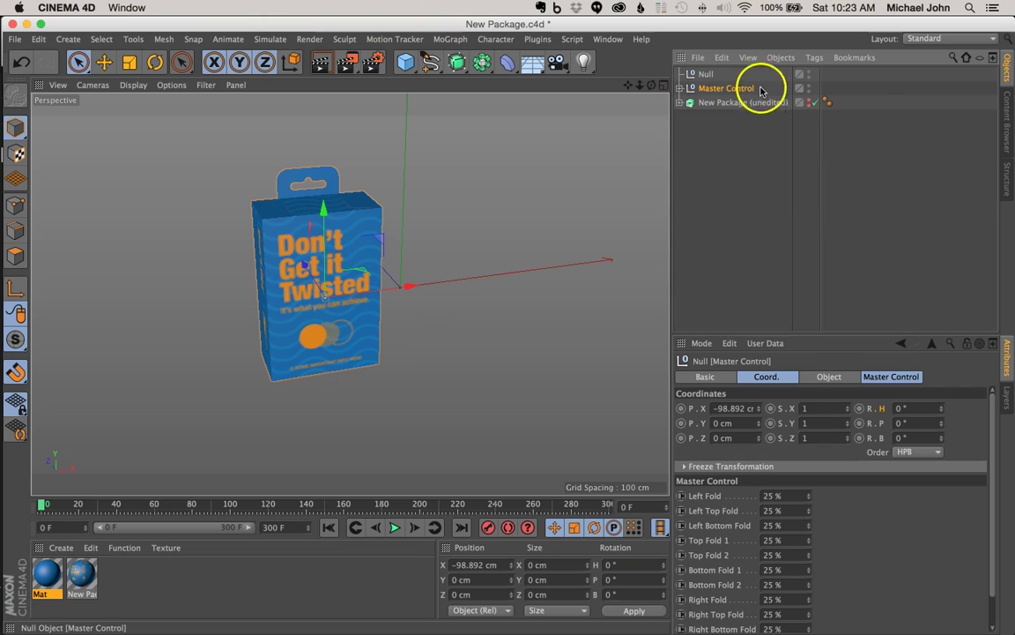
double_click(708, 75)
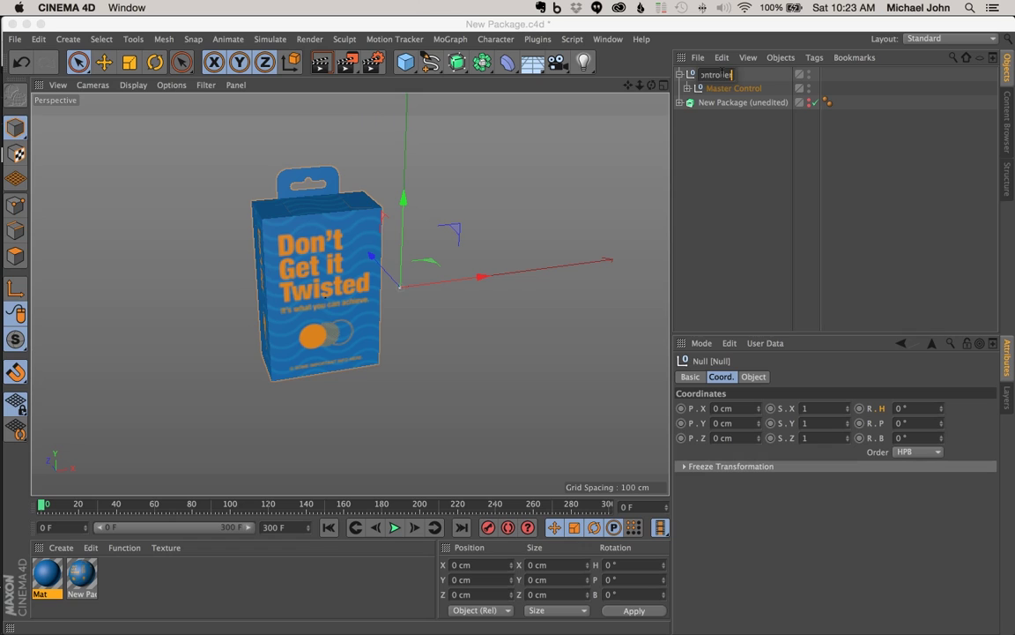
left_click(757, 162)
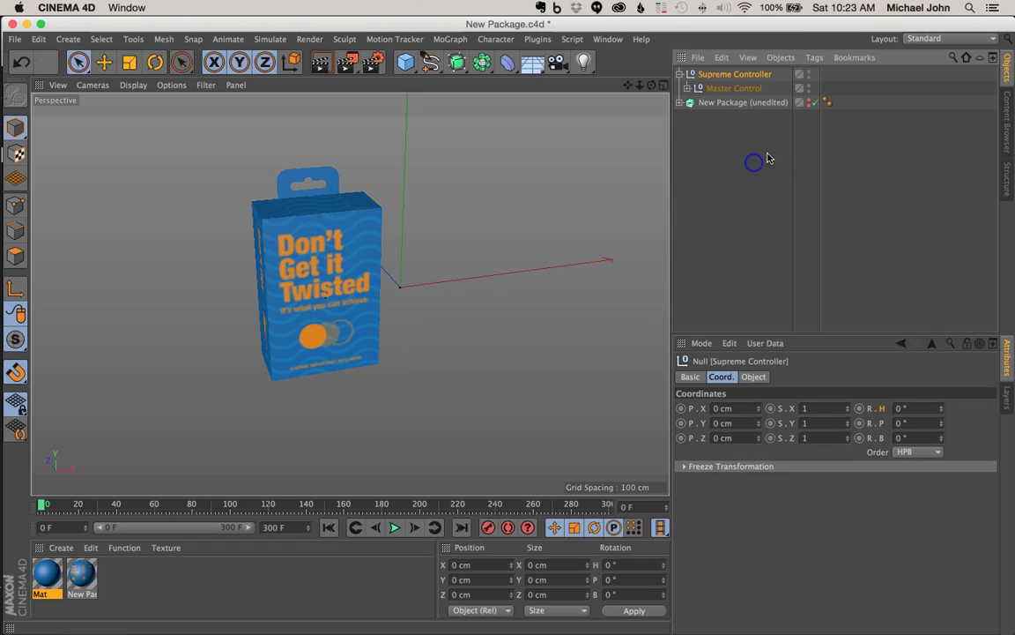
Step: Open the user data manager for the Supreme Controller null and remove its default Data entry
left_click(721, 74)
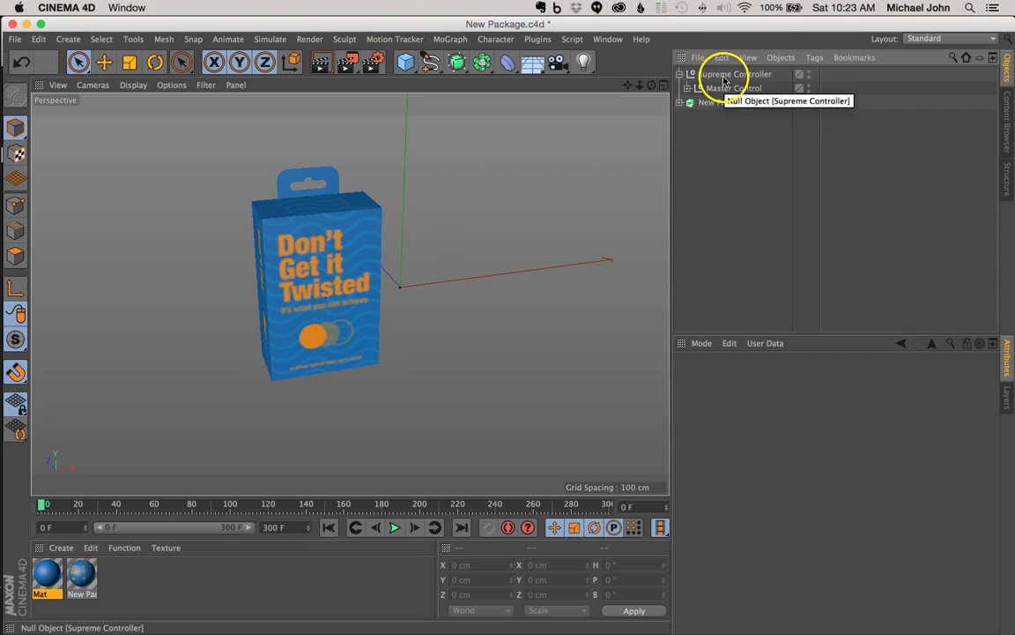
left_click(731, 78)
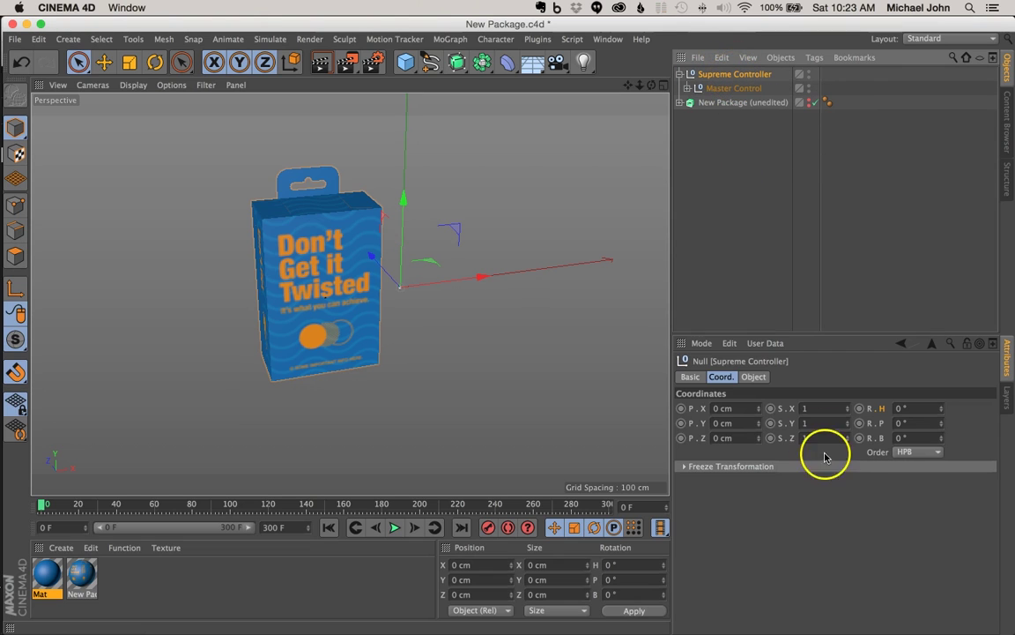
left_click(770, 345)
left_click(776, 358)
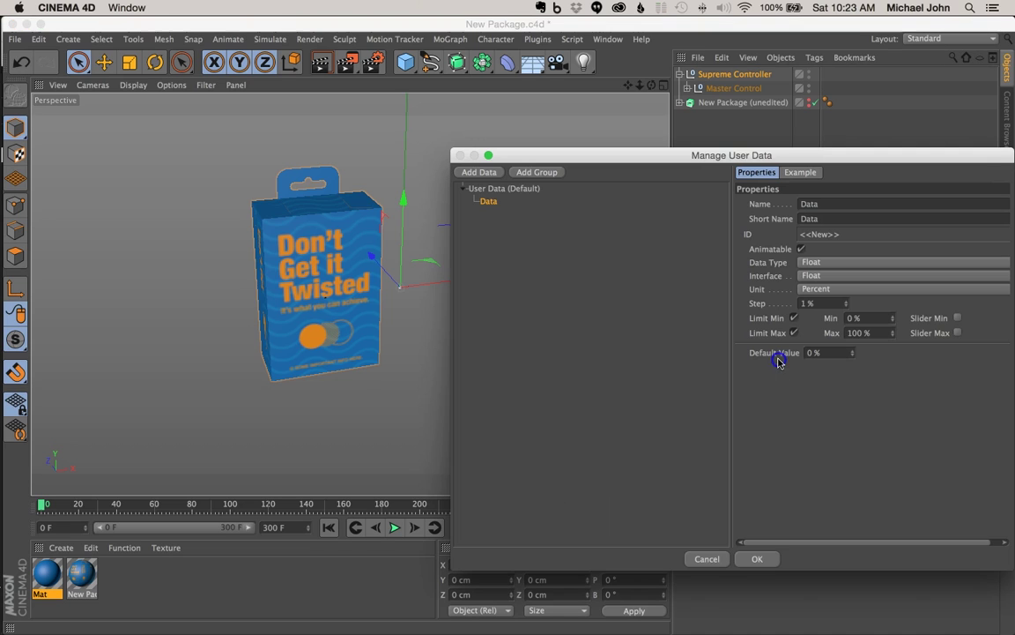
left_click(518, 220)
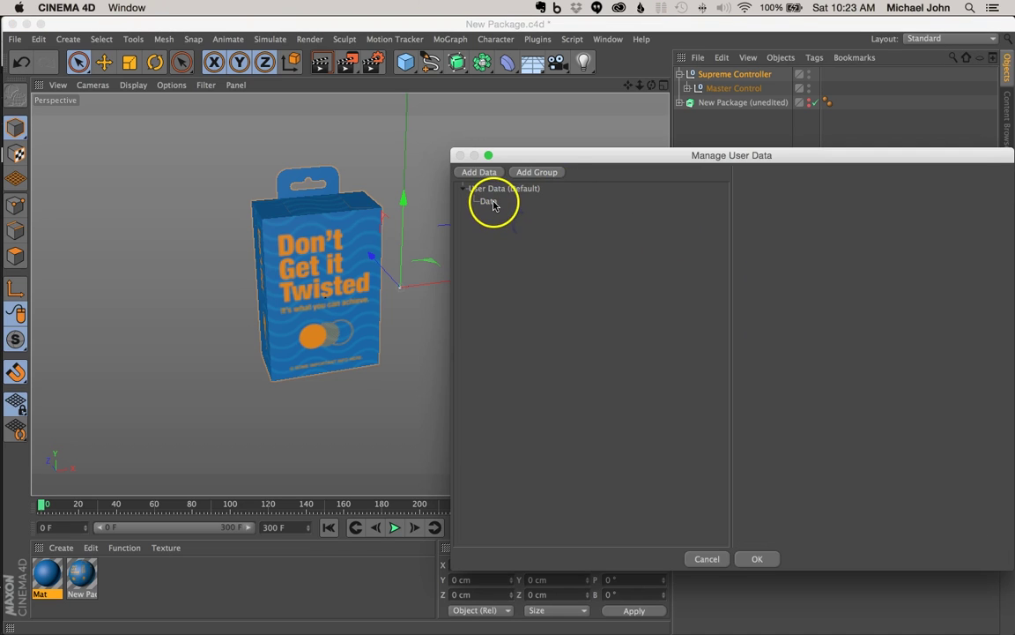
left_click(491, 203)
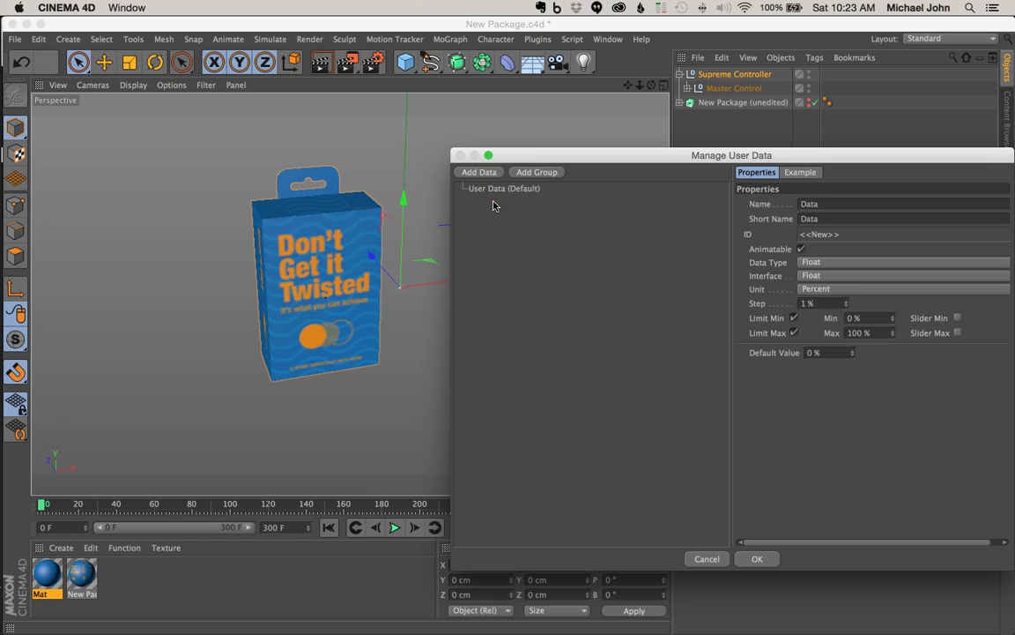
Step: Add a user data group named Supreme Controller and move it out of User Data (Default) to the top level
left_click(538, 171)
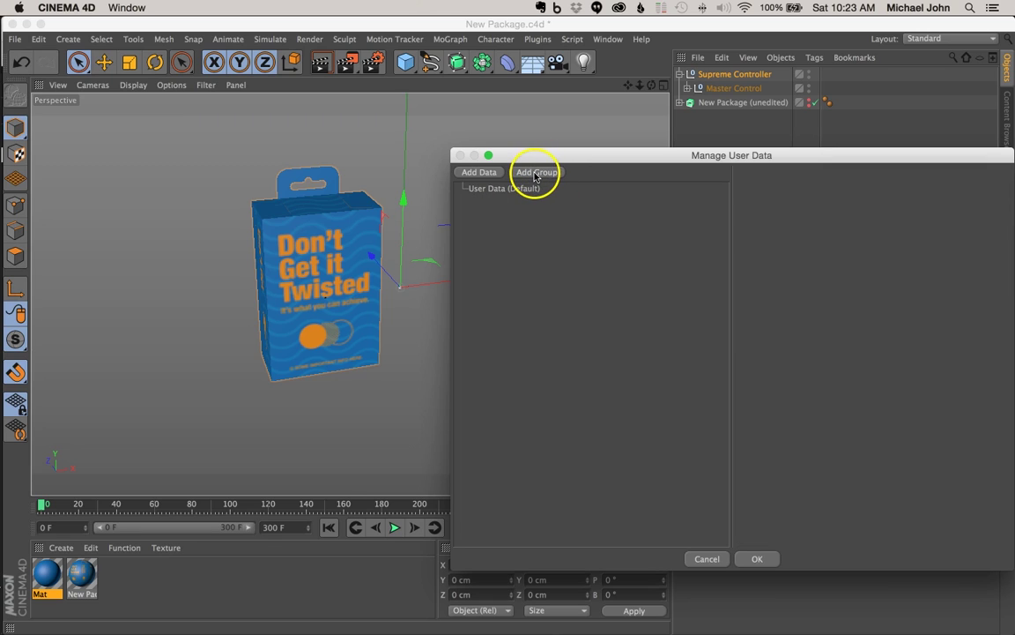
left_click(535, 174)
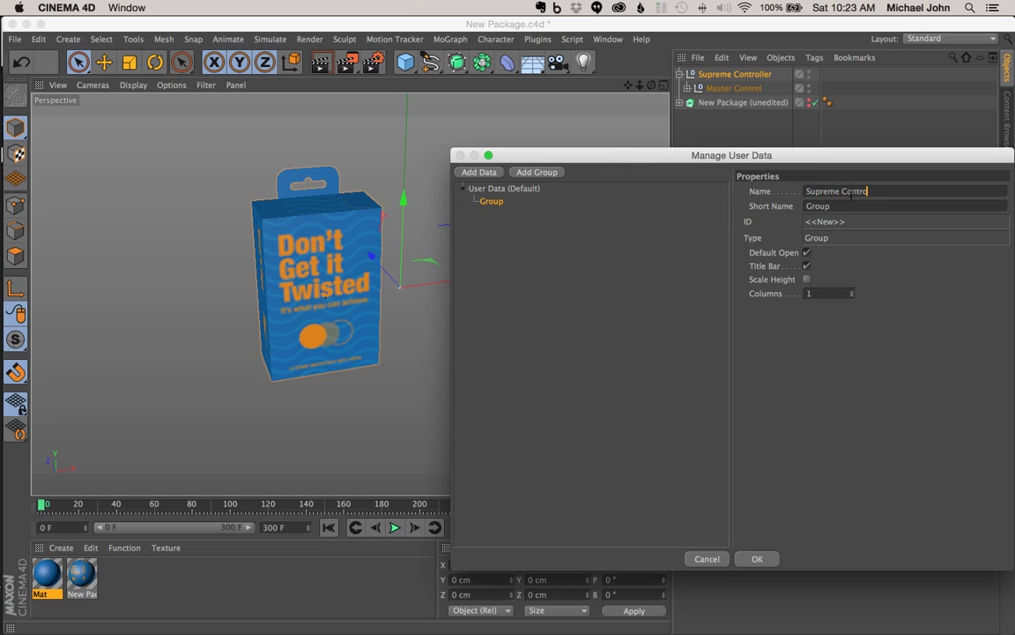
key("Tab")
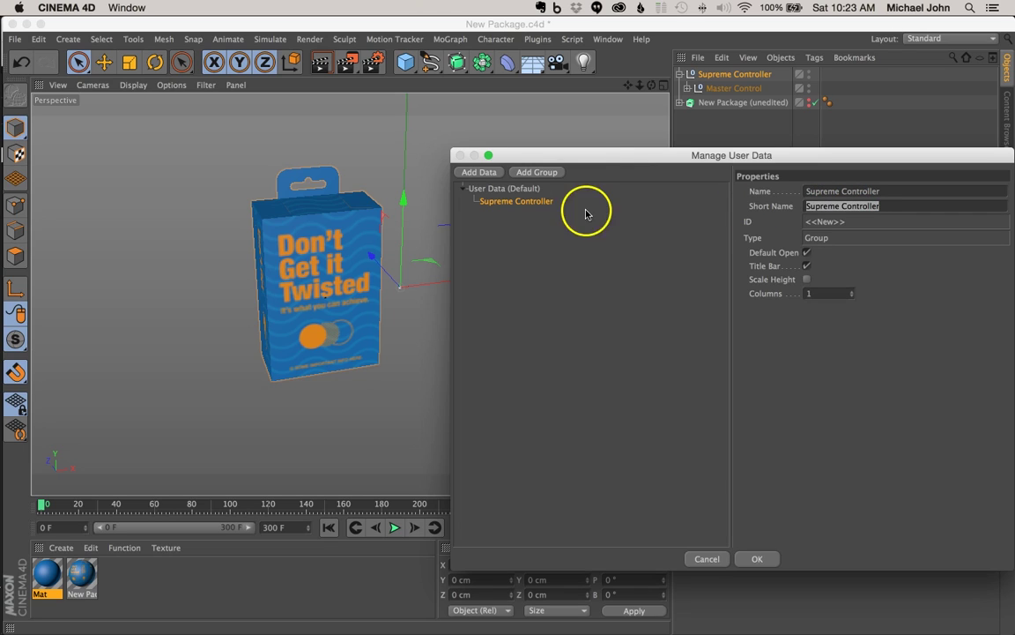
left_click_drag(516, 205, 465, 215)
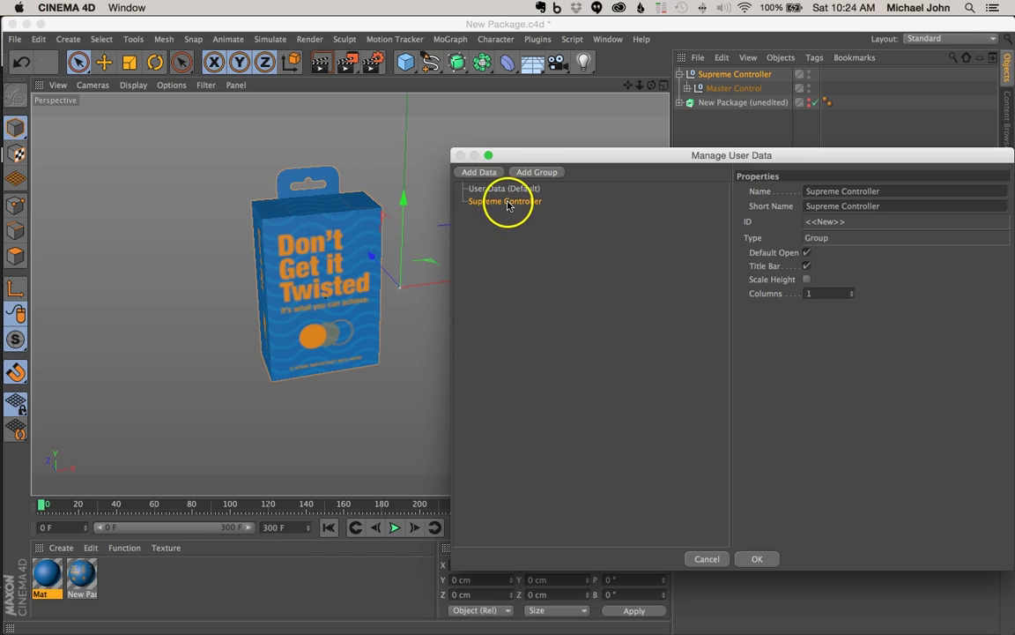
Step: Add a percent parameter named Supreme Controller inside the Supreme Controller group with a minimum of -100%, and apply the user data
left_click(481, 173)
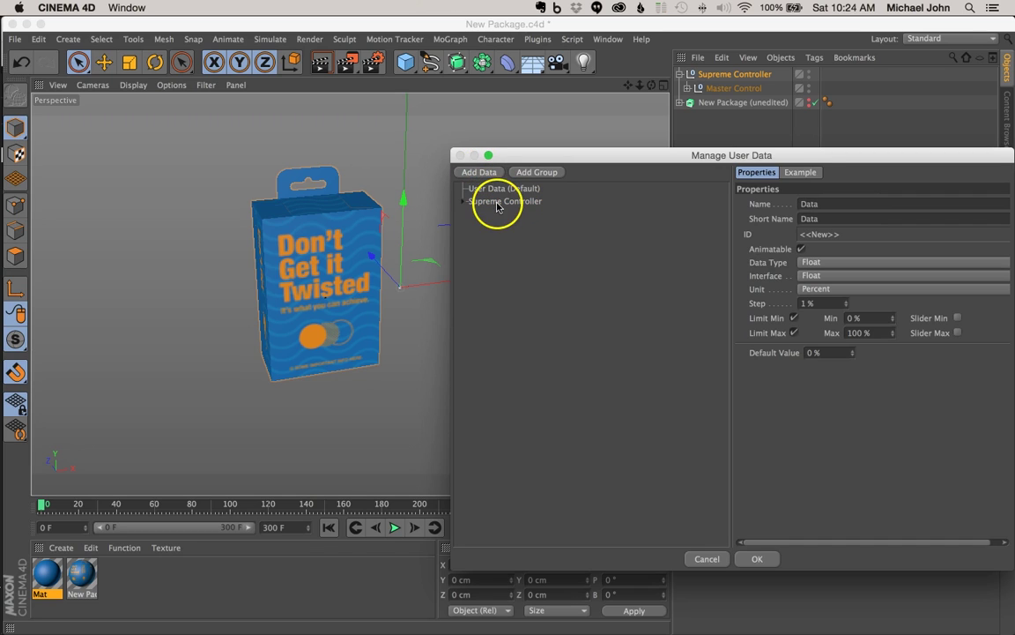
left_click(463, 202)
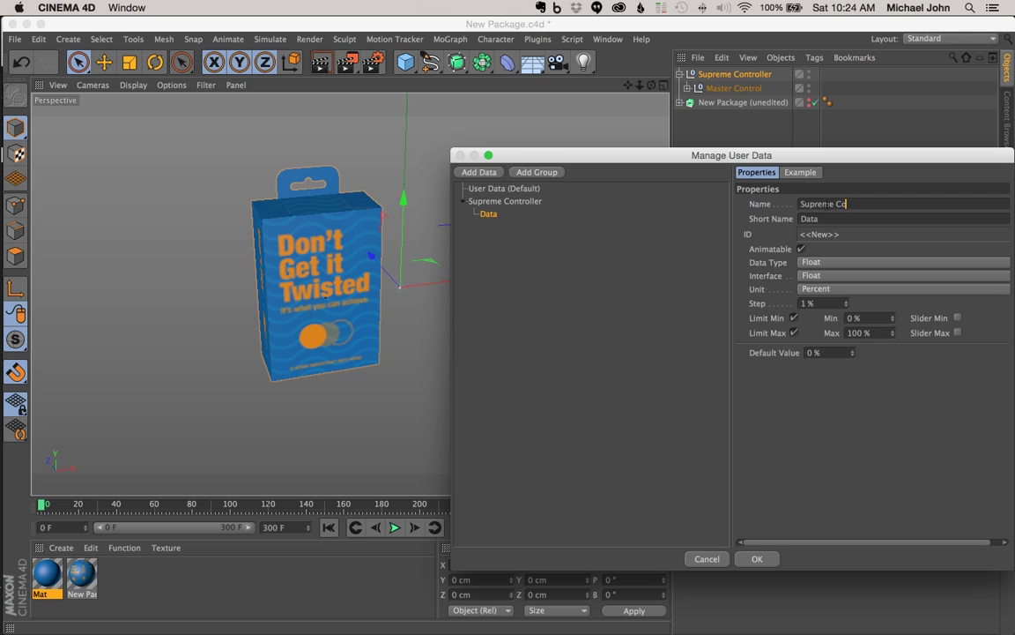
key("Tab")
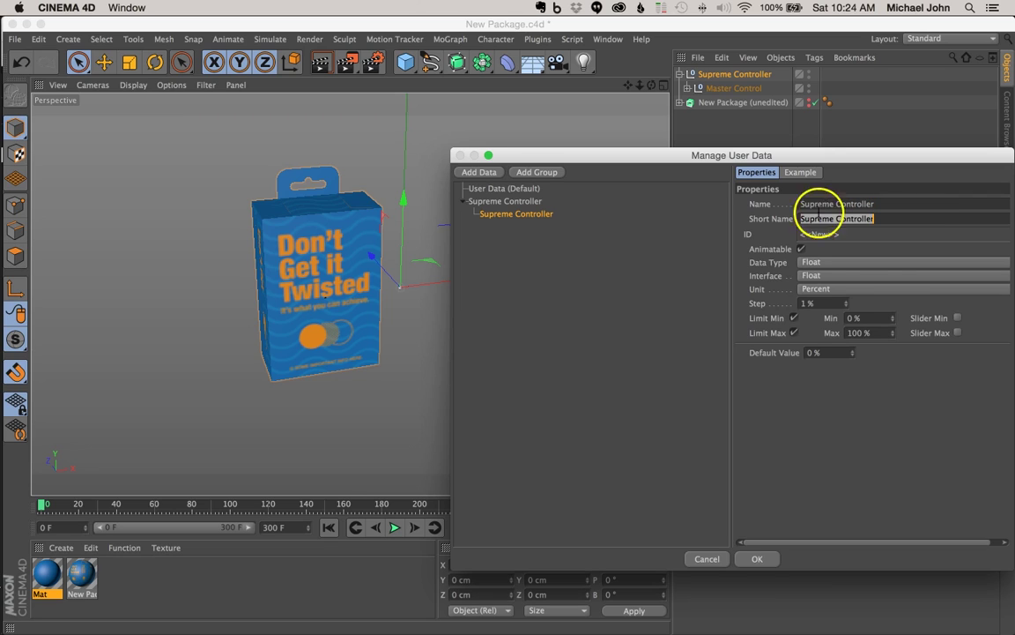
left_click(834, 317)
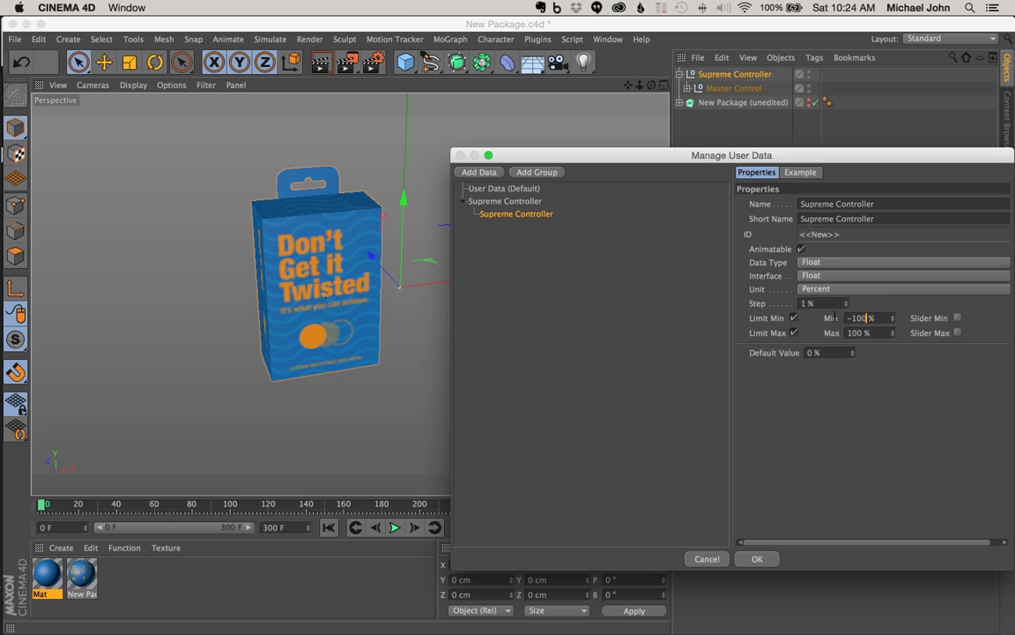
left_click(757, 559)
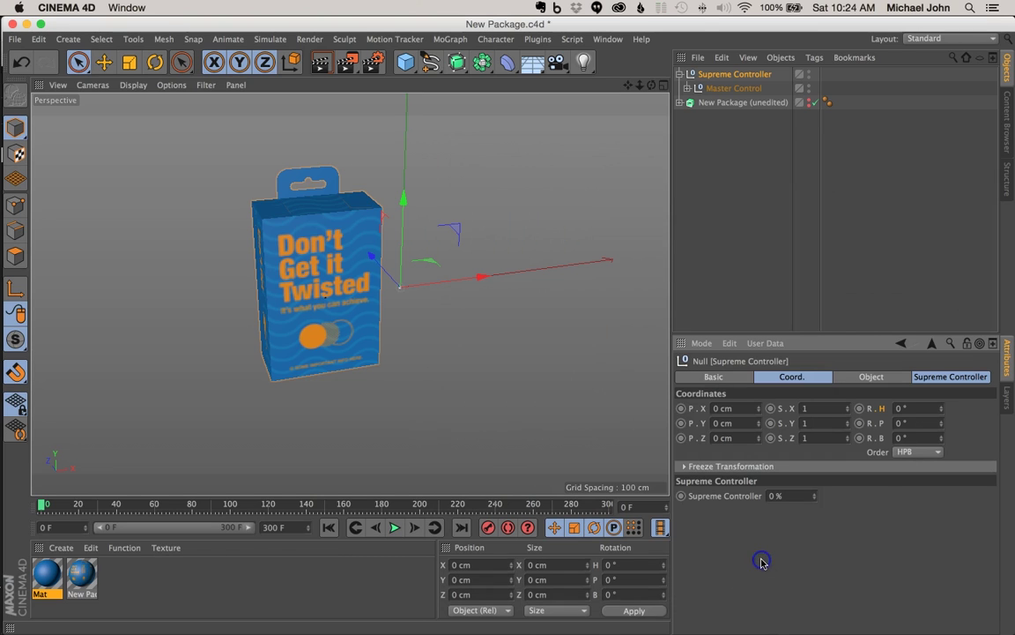
Step: Set the Supreme Controller null's Supreme Controller parameter as the XPressions driver
right_click(711, 500)
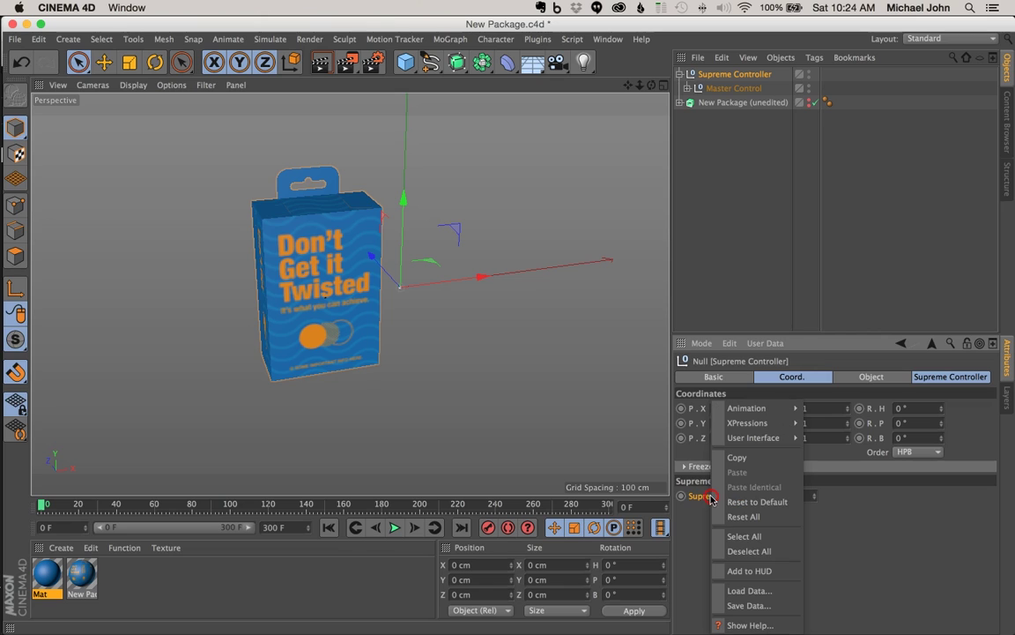
mouse_move(755, 424)
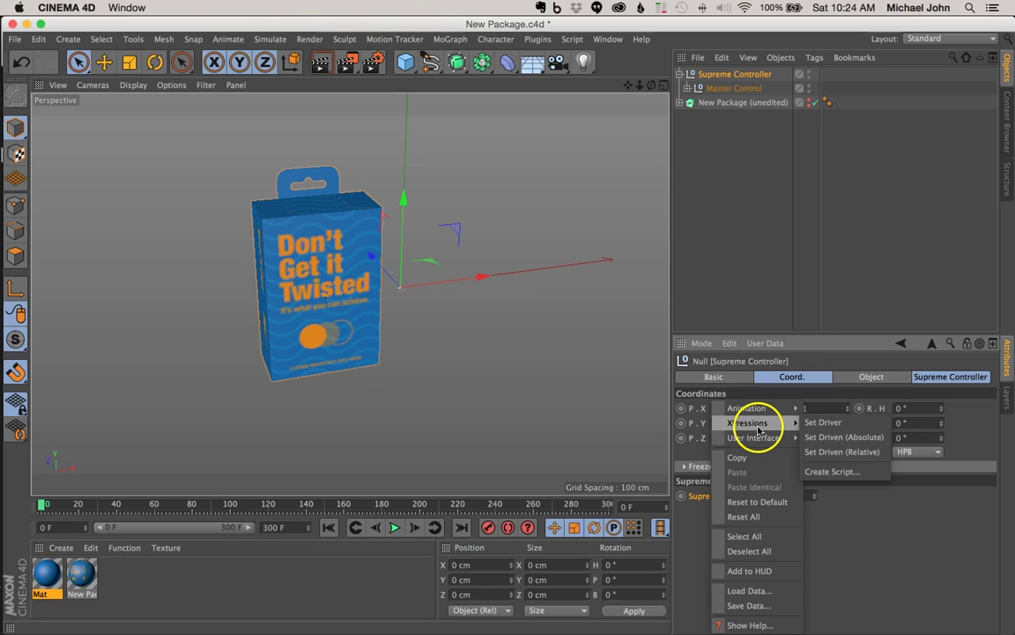
left_click(821, 424)
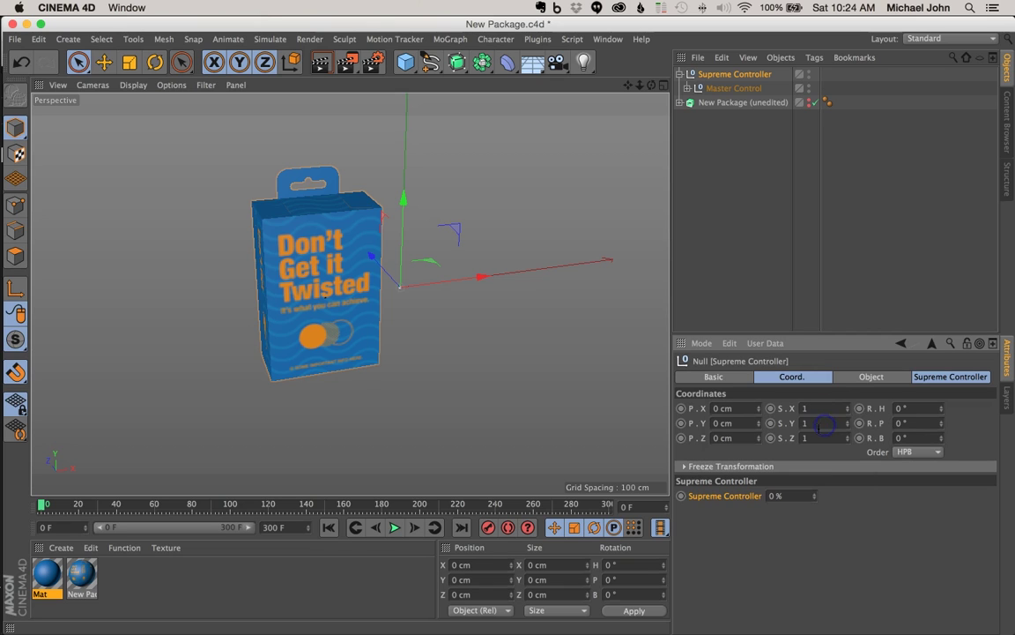
Step: Make all of Master Control's fold parameters, Left Fold through Back Fold 2, absolutely driven by the Supreme Controller parameter
left_click(722, 90)
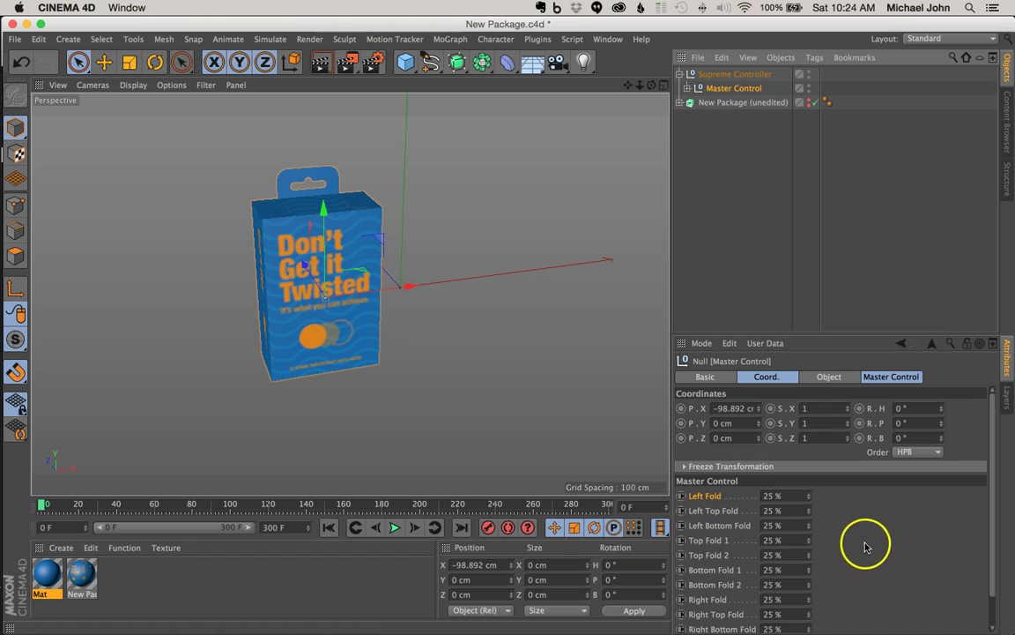
scroll(902, 545, "down", 1)
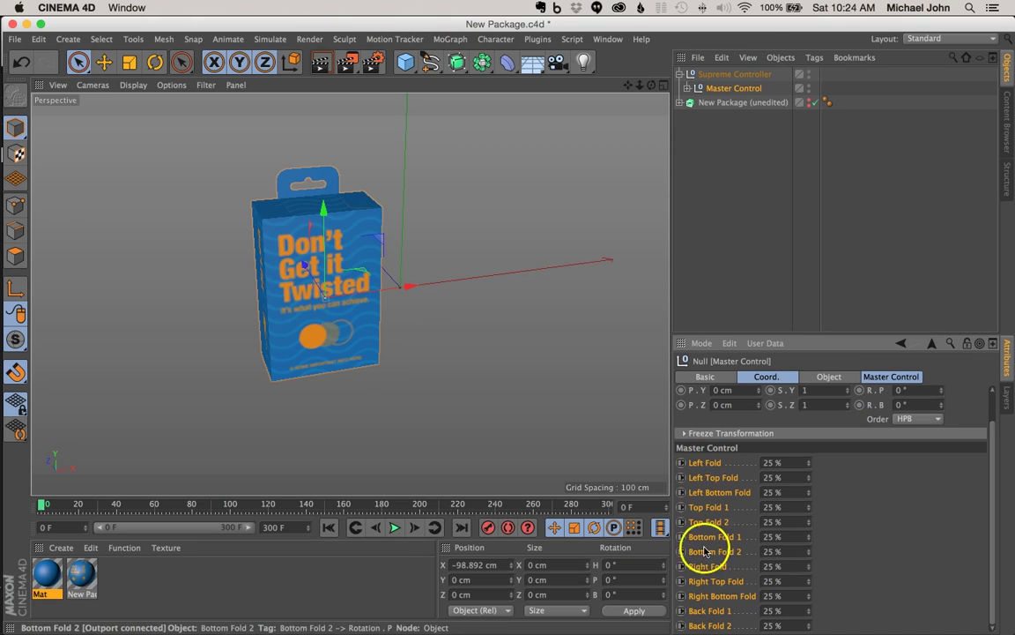
right_click(702, 465)
mouse_move(743, 427)
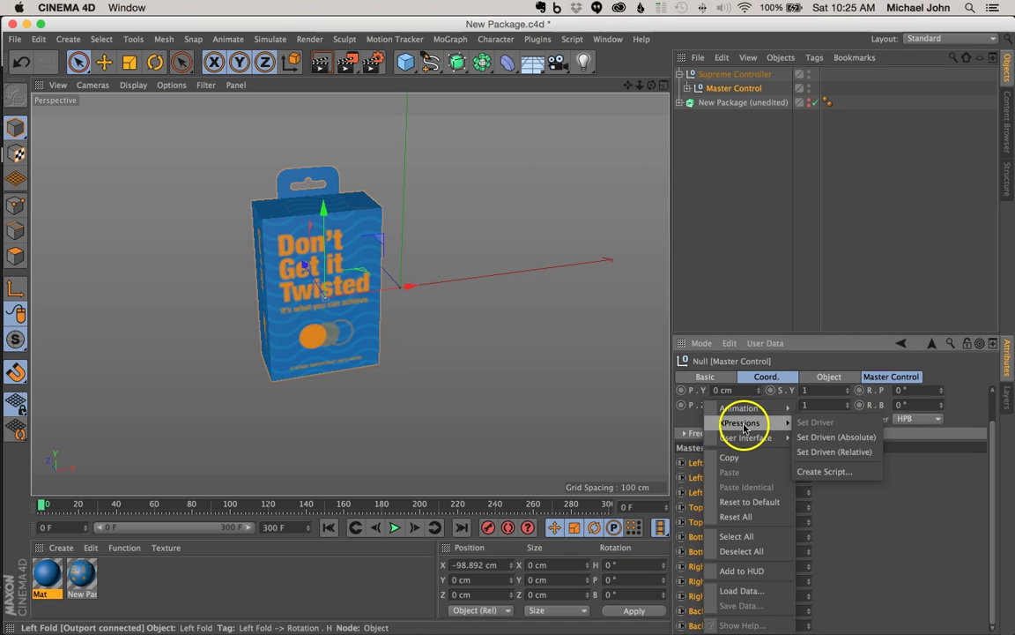
left_click(828, 439)
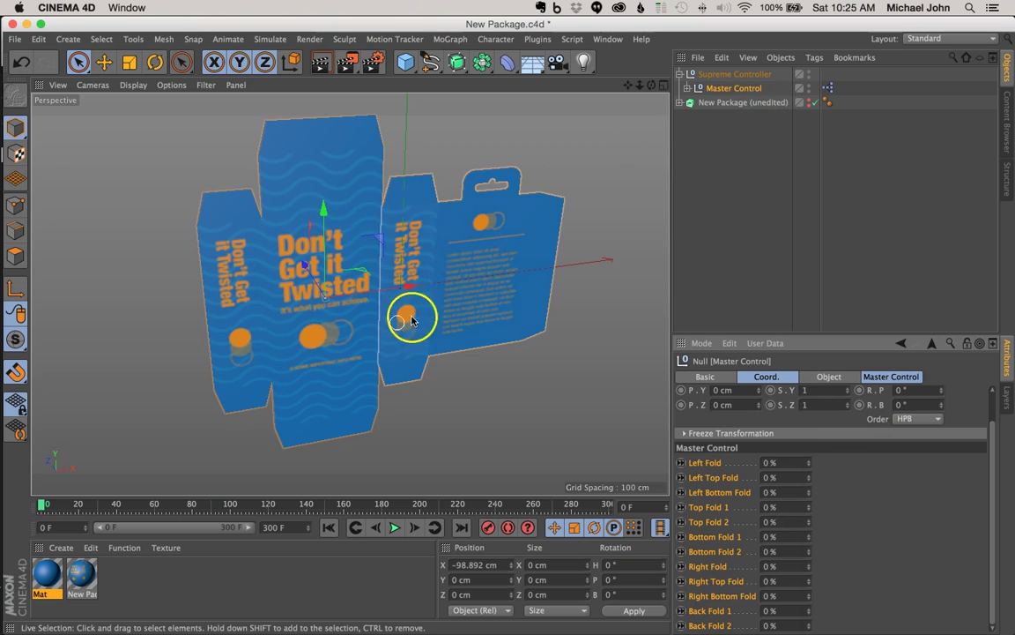
Step: Fold the whole package by setting the Supreme Controller parameter to 25%
left_click(725, 172)
left_click_drag(385, 290, 360, 282, "alt")
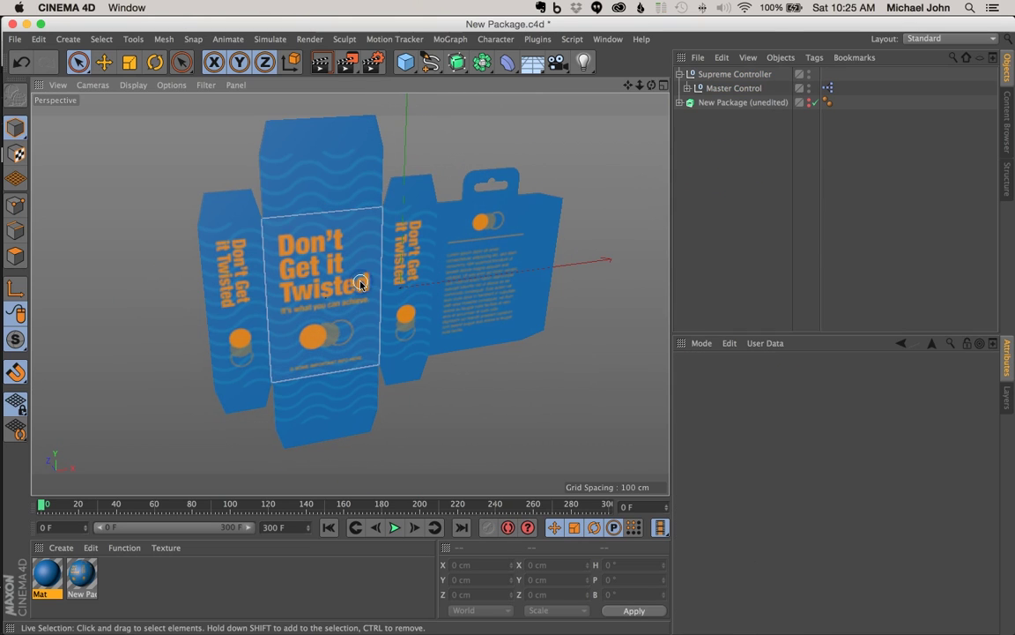
left_click(719, 75)
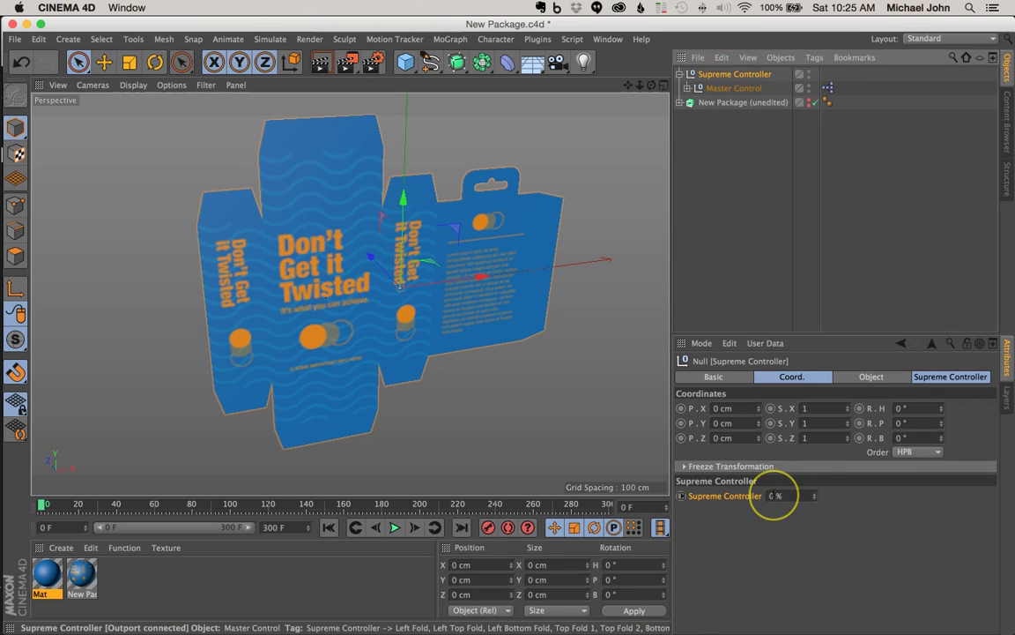
left_click(768, 495)
type("25")
key("Return")
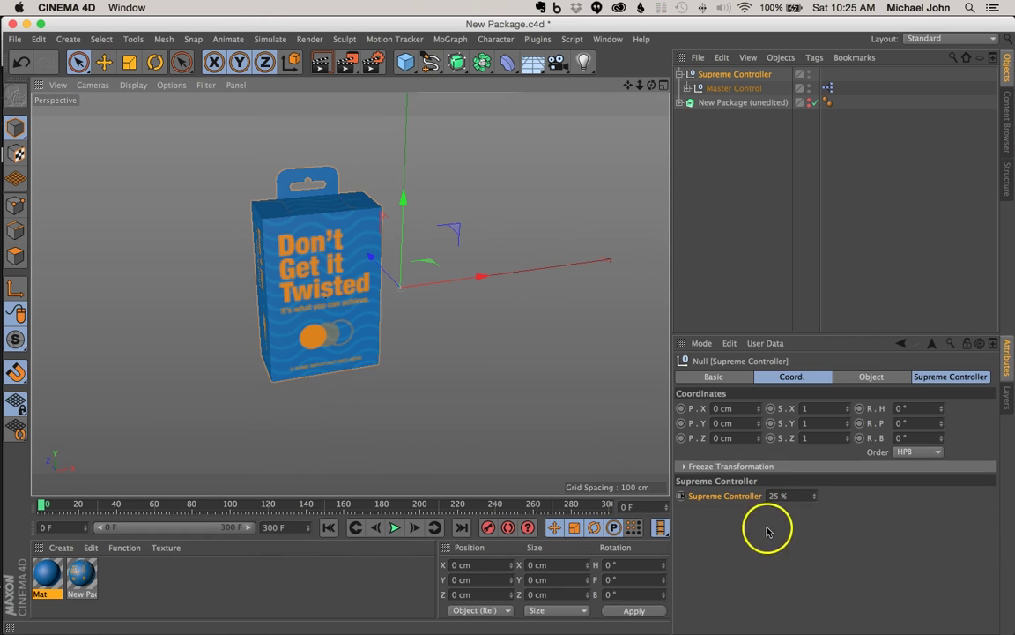
Step: Scrub the Supreme Controller value and examine the folded package's front, sides and edges from several angles
left_click_drag(327, 274, 415, 265, "alt")
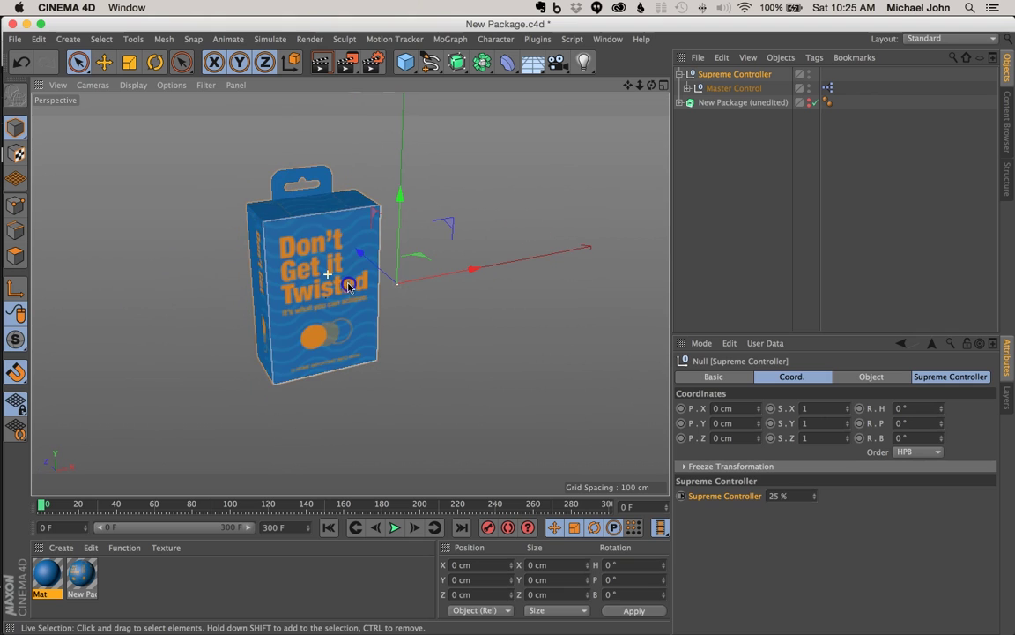
left_click_drag(819, 501, 816, 499)
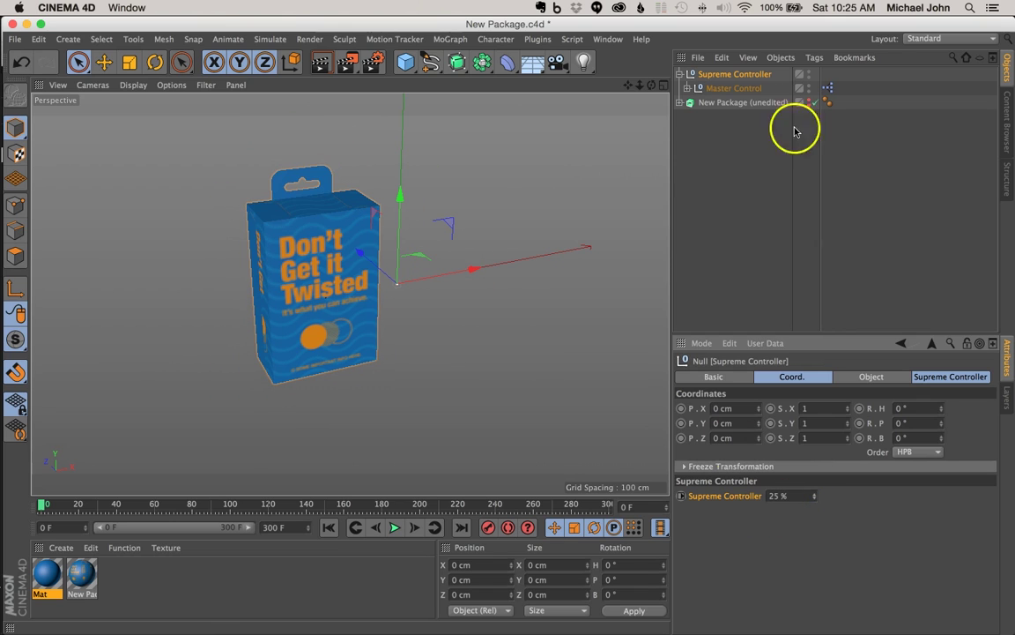
left_click_drag(381, 288, 321, 282, "alt")
left_click_drag(627, 85, 503, 326)
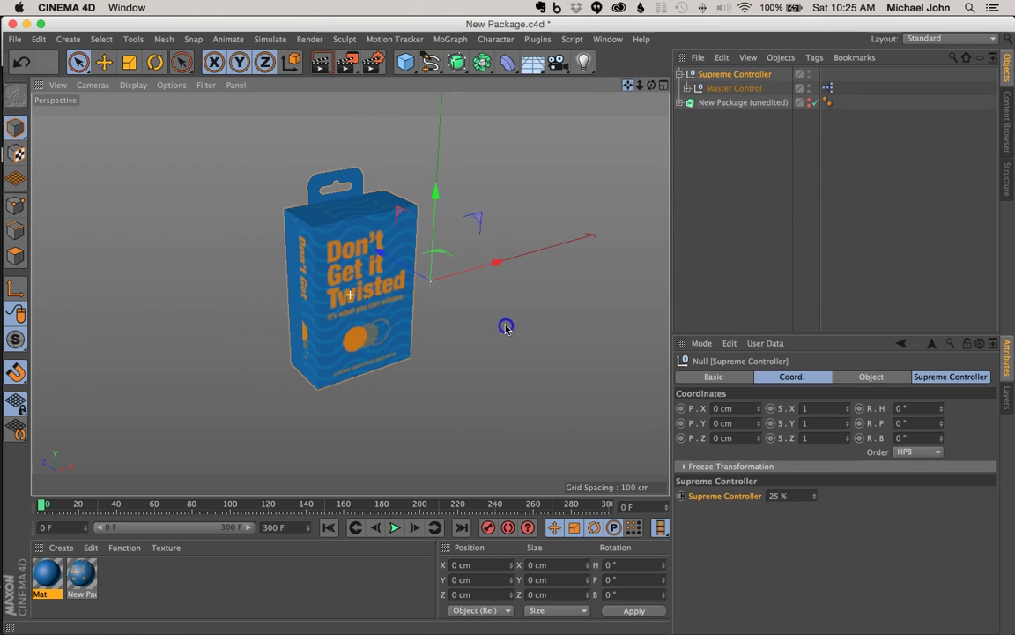
left_click_drag(640, 84, 509, 325)
left_click_drag(367, 293, 331, 302, "alt")
left_click(442, 271)
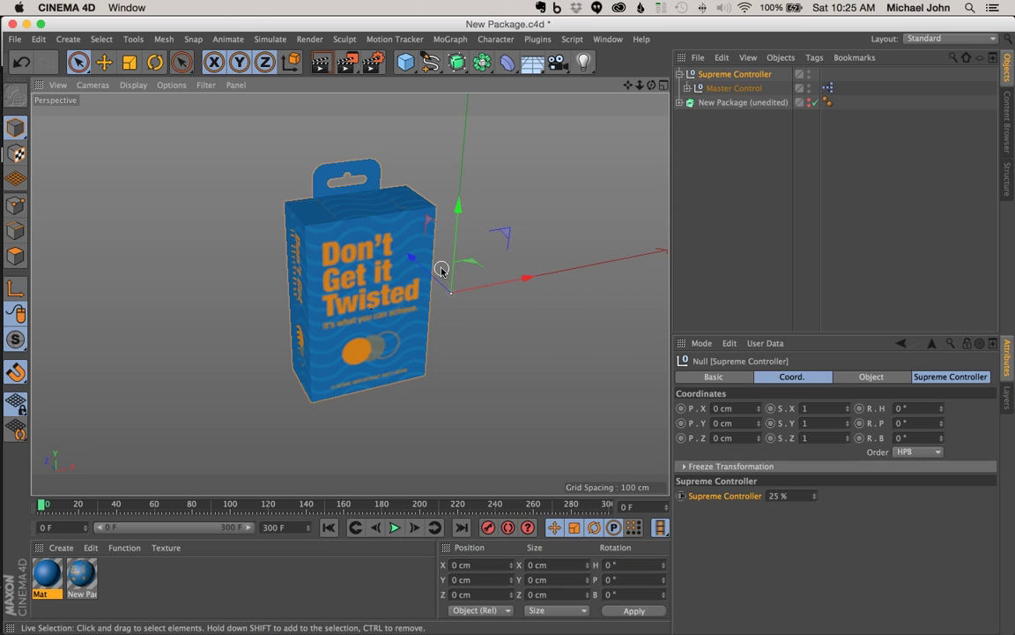
left_click_drag(331, 271, 385, 268, "alt")
left_click_drag(639, 84, 307, 229)
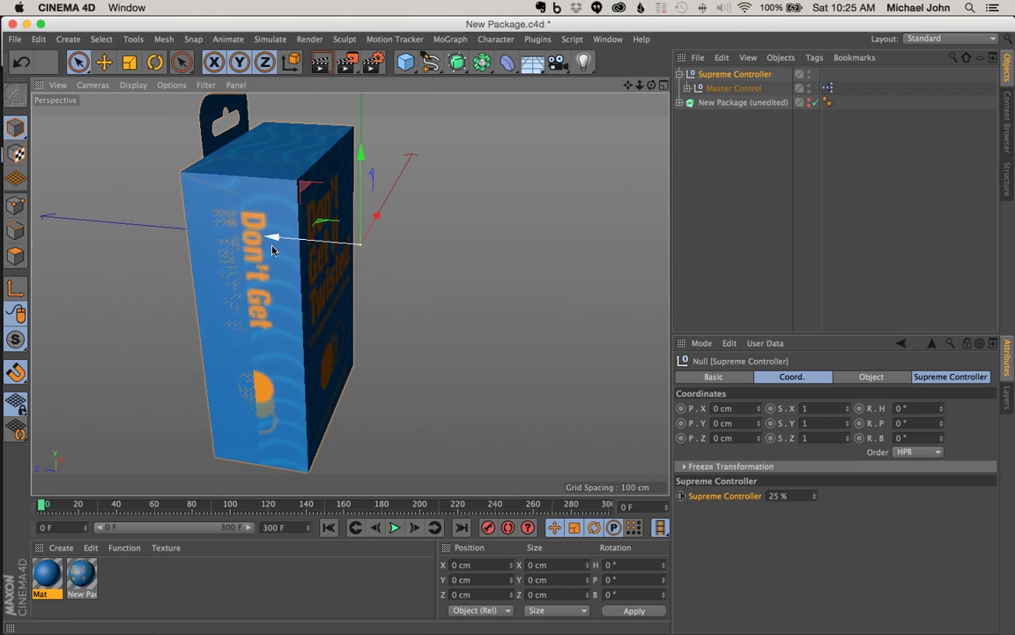
left_click_drag(248, 344, 504, 279, "alt")
left_click_drag(261, 274, 73, 285, "alt")
left_click_drag(641, 86, 510, 325)
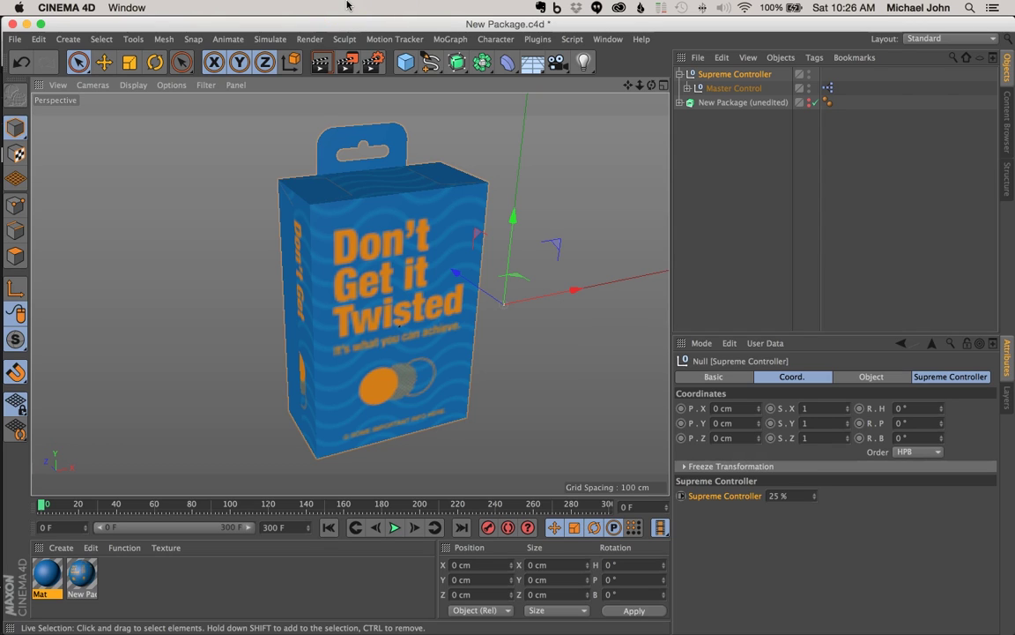
left_click(282, 40)
mouse_move(269, 59)
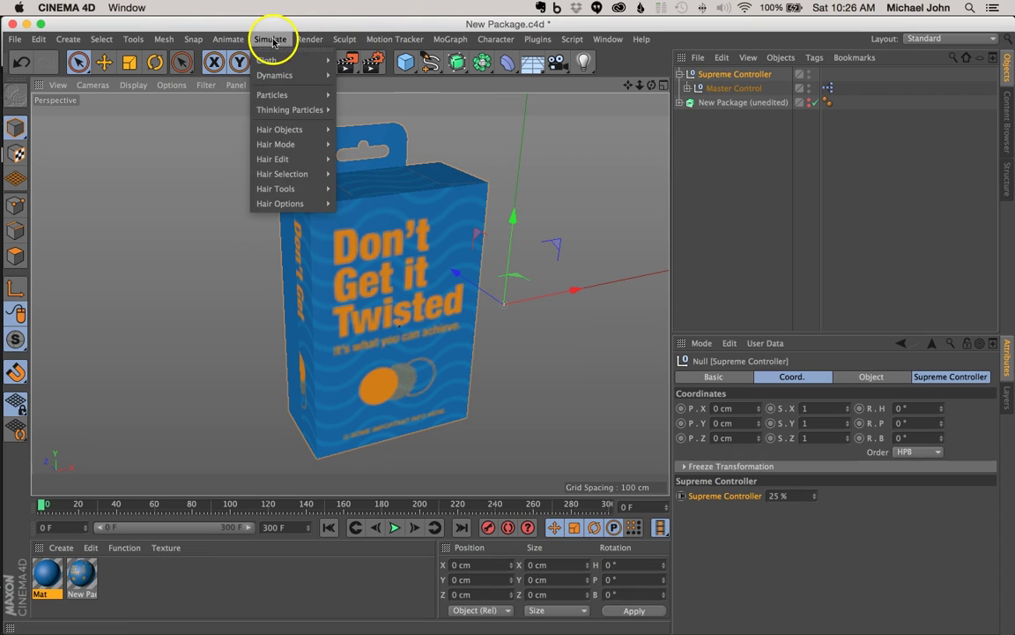
left_click(273, 40)
mouse_move(404, 290)
left_mouse_down("alt")
mouse_move(505, 296)
mouse_move(569, 283)
mouse_move(343, 304)
mouse_move(200, 281)
mouse_move(453, 290)
mouse_move(418, 302)
left_mouse_up("alt")
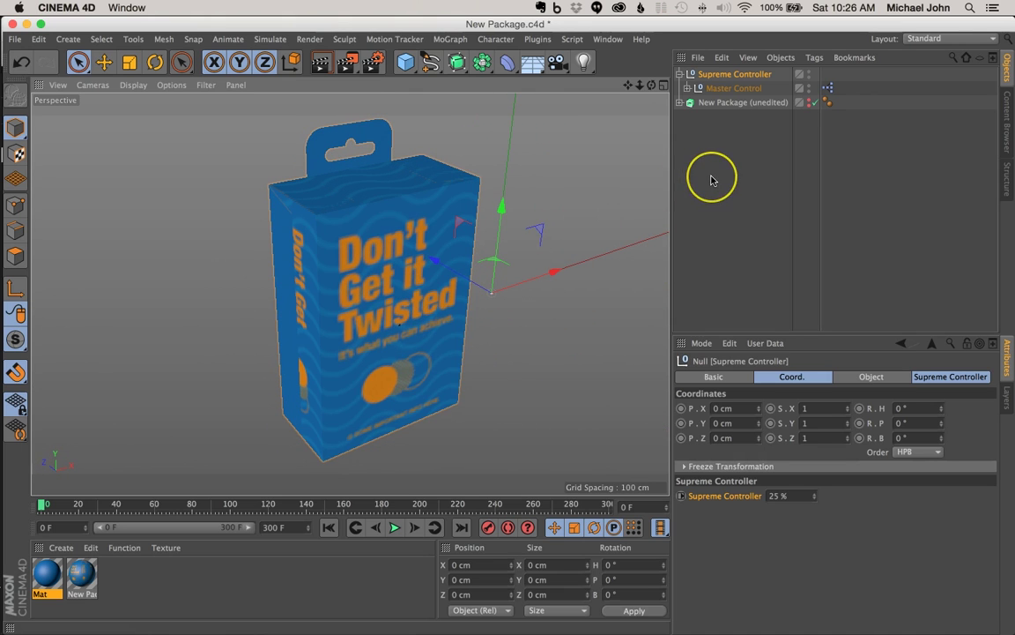
left_click_drag(640, 85, 509, 327)
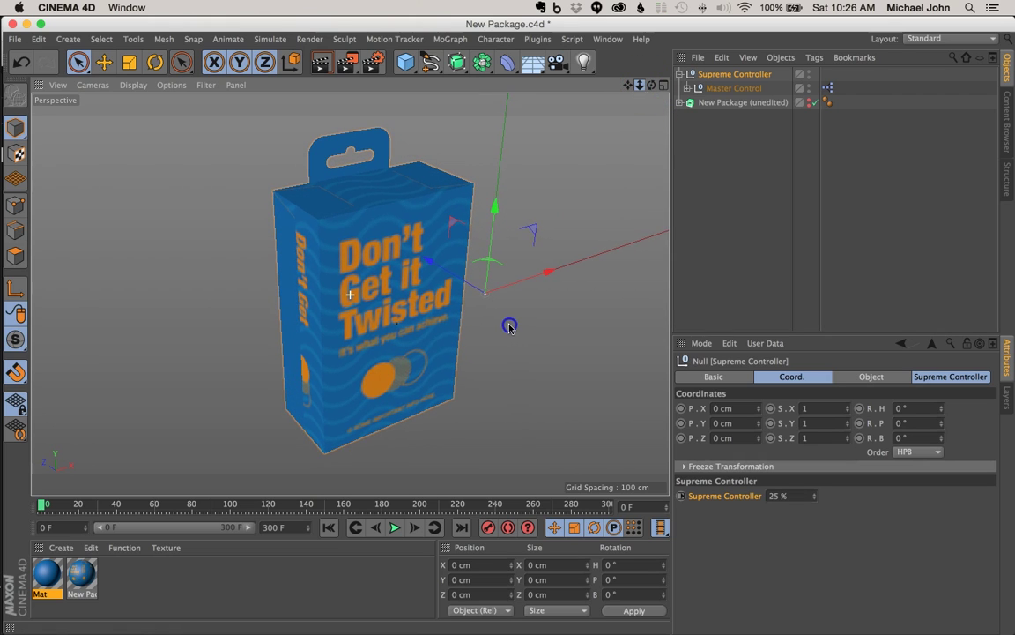